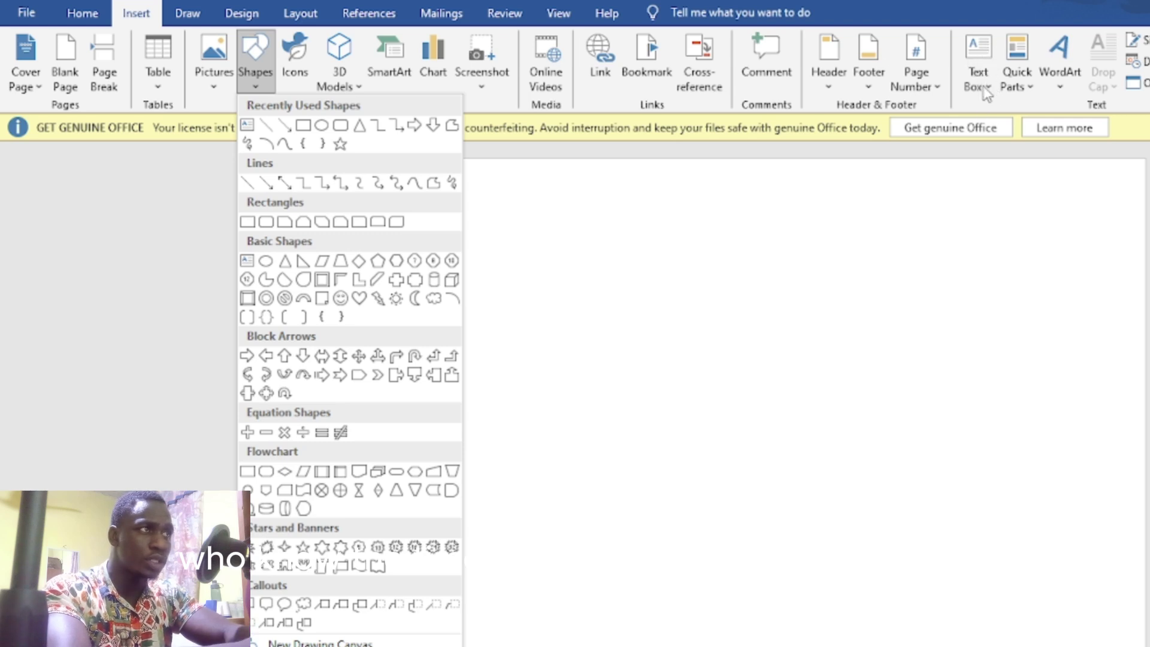
Step: Choose Draw Text Box from the Text Box gallery to draw a custom-sized box
left_click(983, 85)
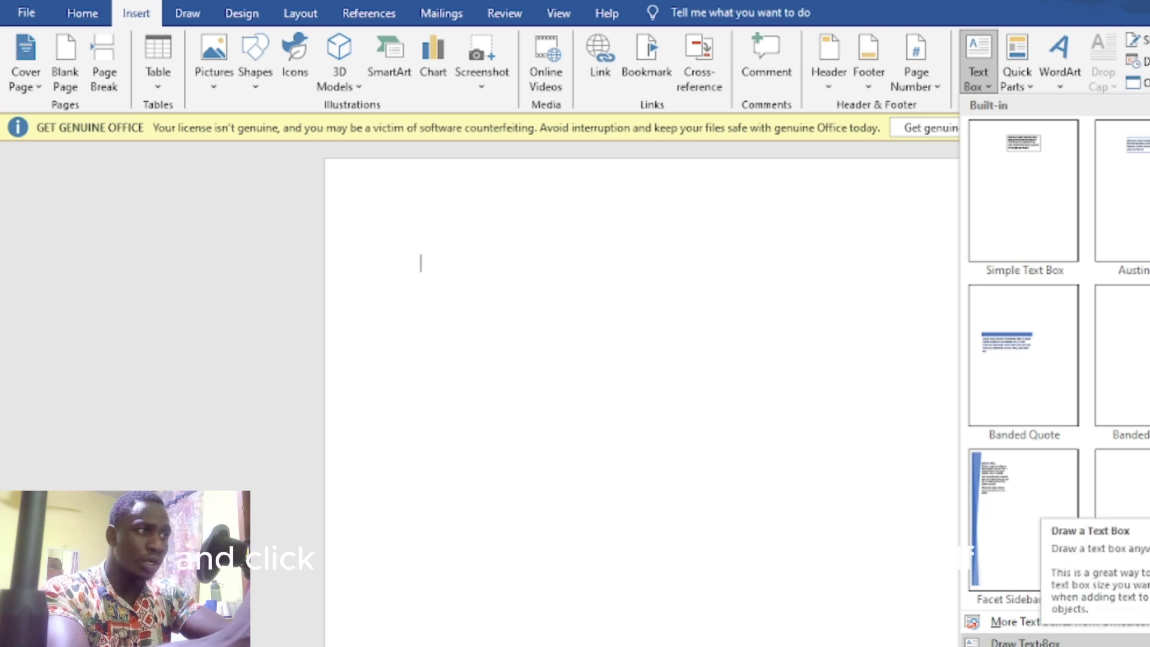
left_click(1036, 641)
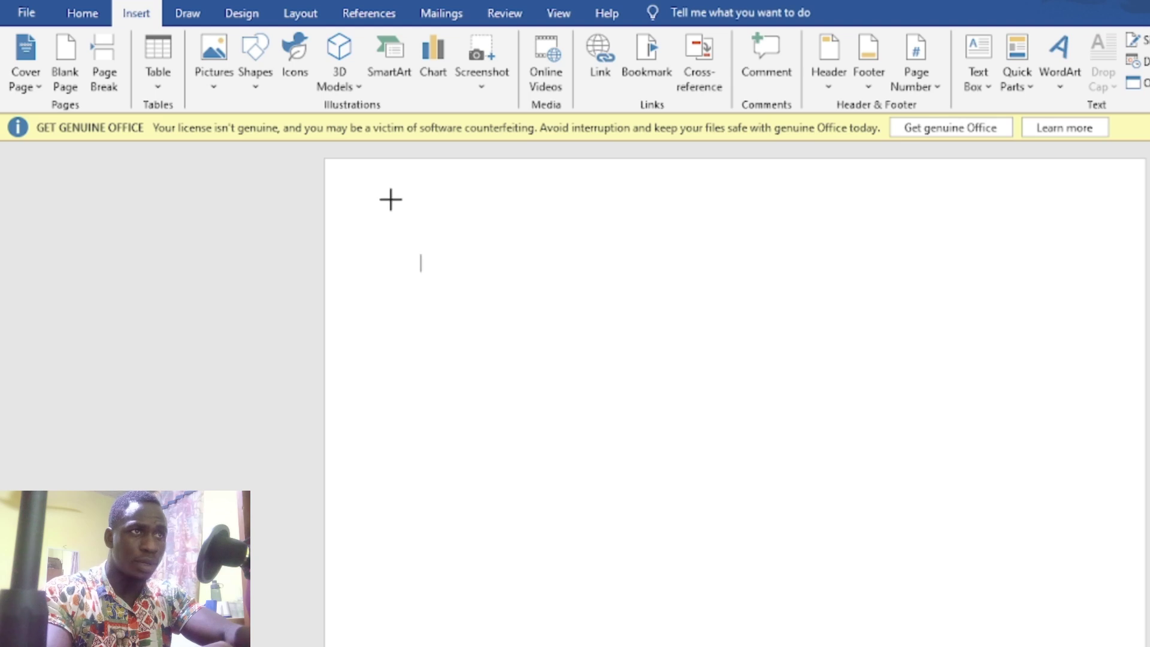
Step: Draw a narrow text box at the page's upper left, stretched to span the full page height
left_click_drag(393, 165, 570, 646)
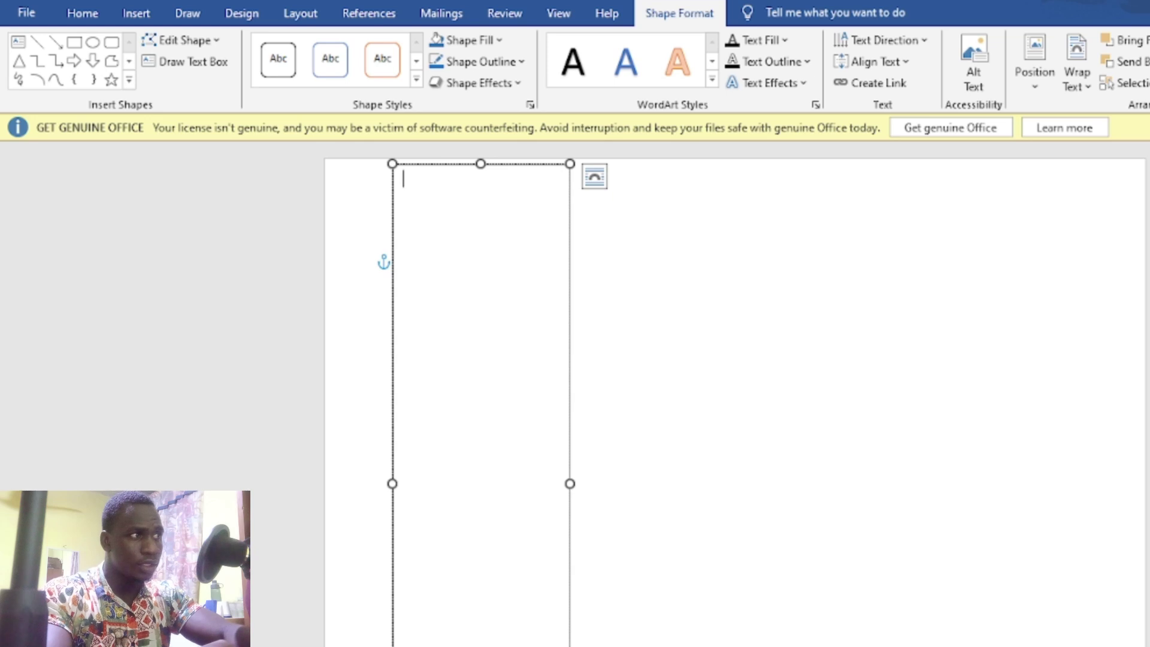
scroll(1004, 501, "down", 6)
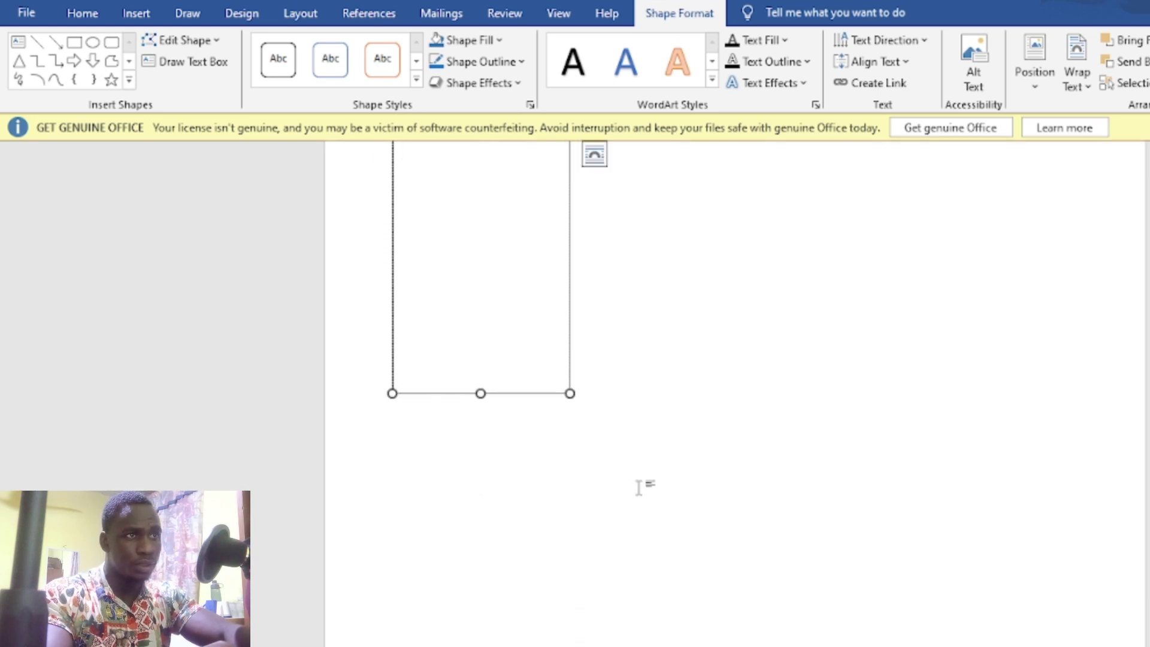
left_click_drag(481, 394, 480, 646)
scroll(737, 389, "down", 1)
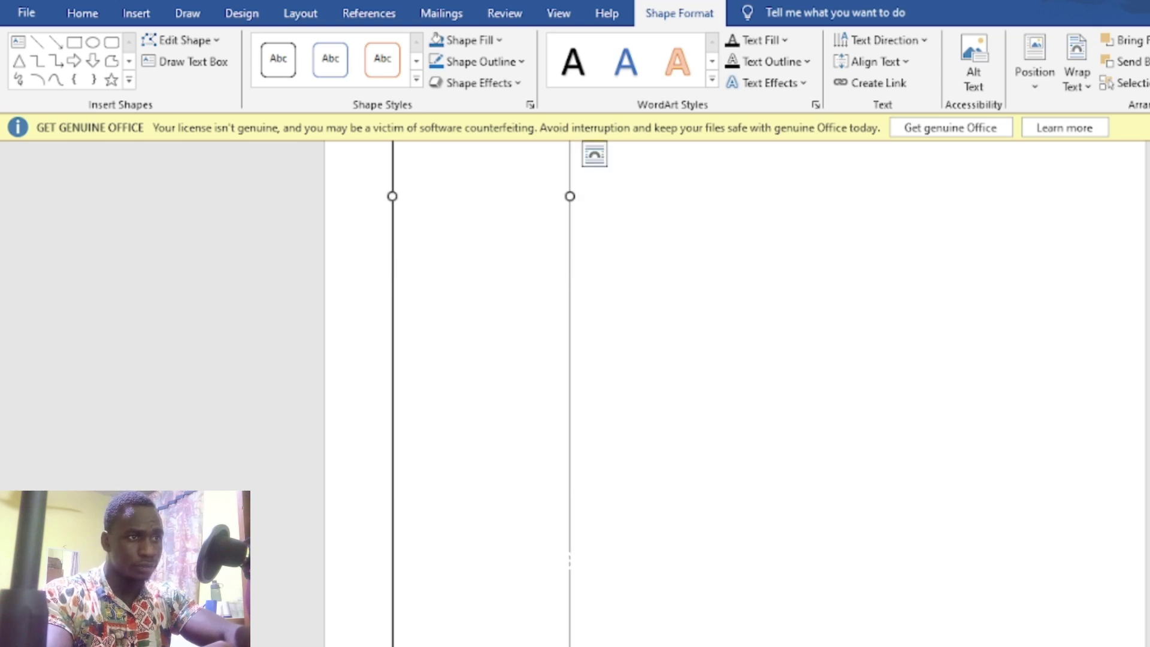
left_click_drag(482, 641, 481, 646)
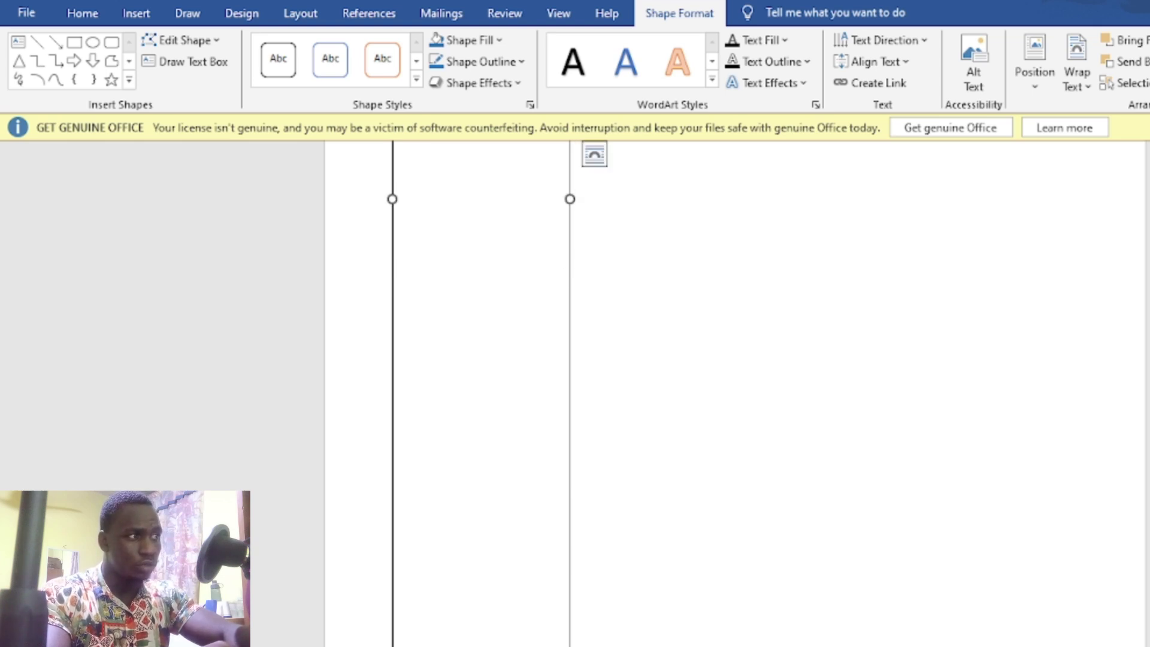
scroll(599, 390, "up", 6)
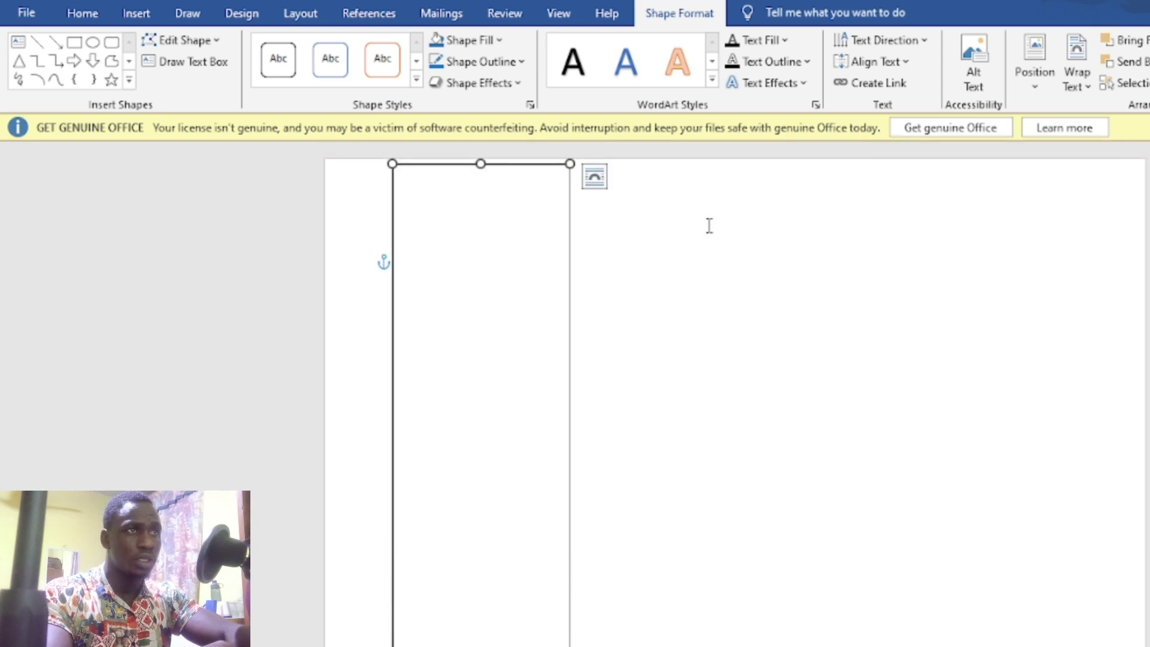
left_click_drag(480, 164, 478, 160)
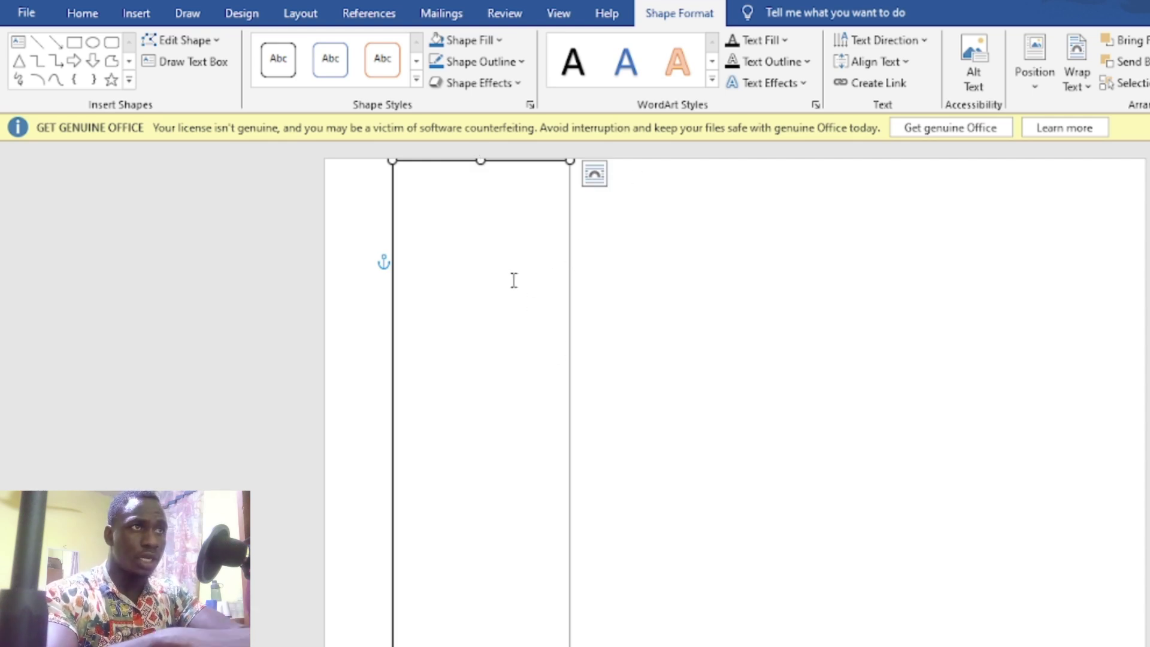
left_click(488, 266)
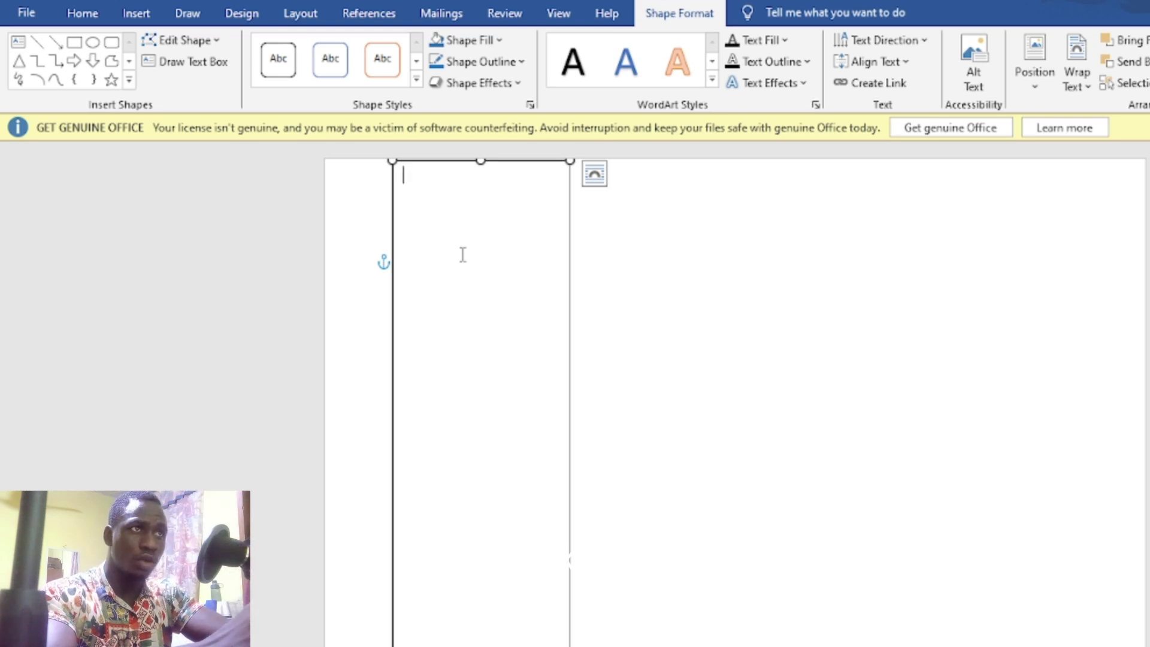
Step: Give the tall sidebar box a solid blue fill and a matching blue outline
left_click(464, 46)
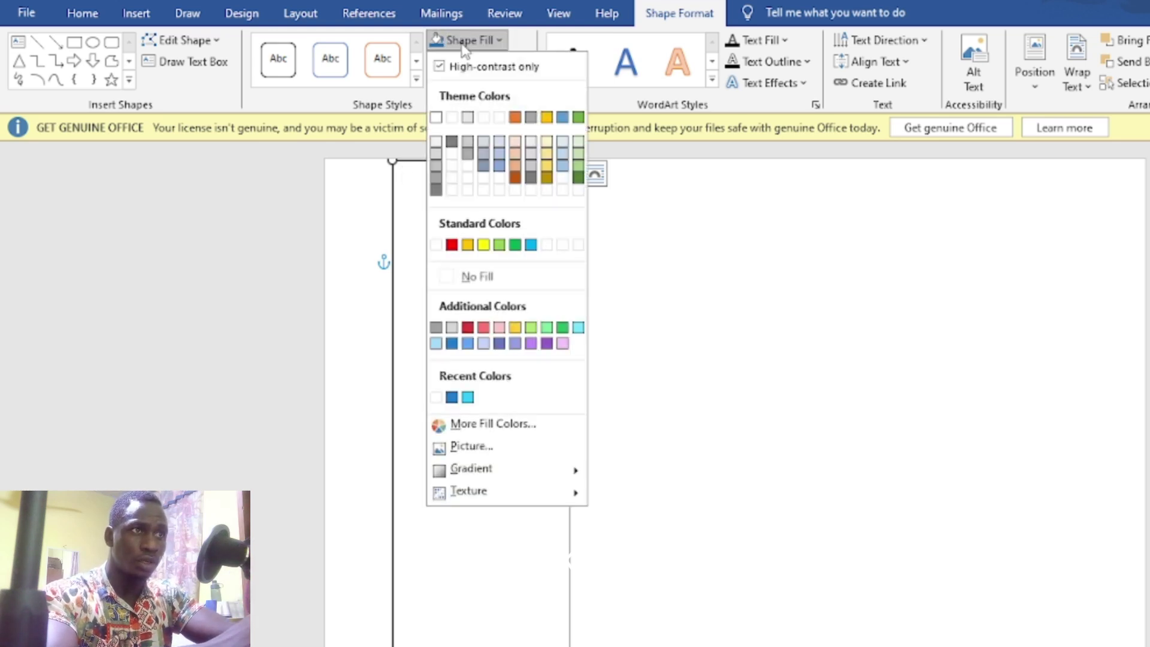
left_click(453, 398)
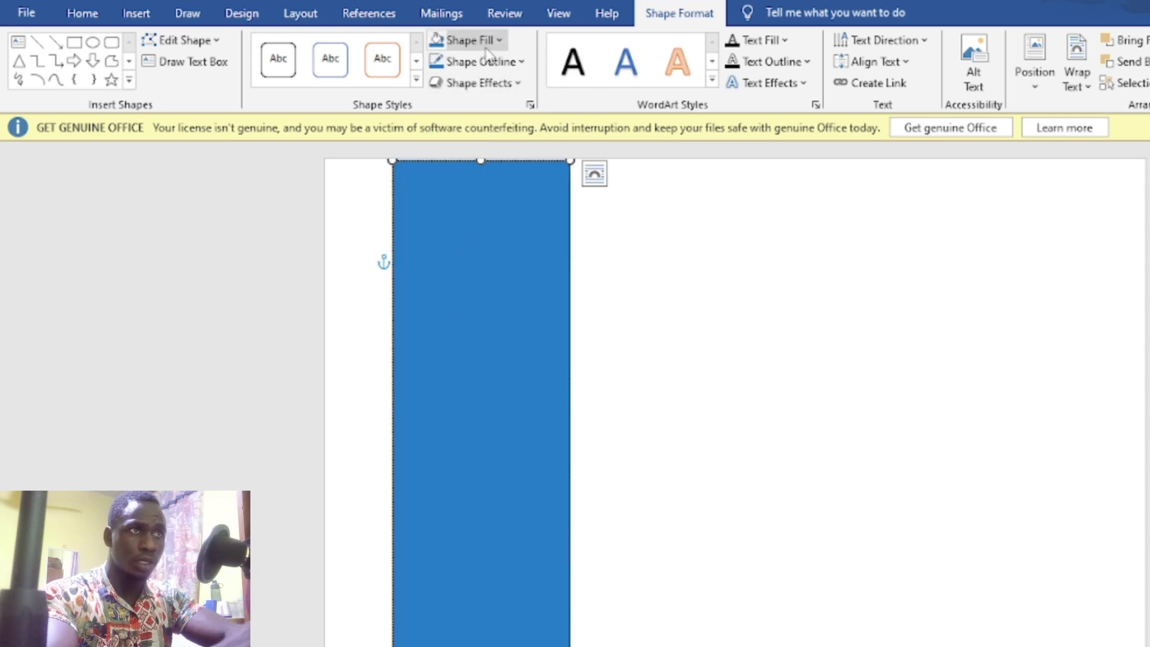
left_click(507, 63)
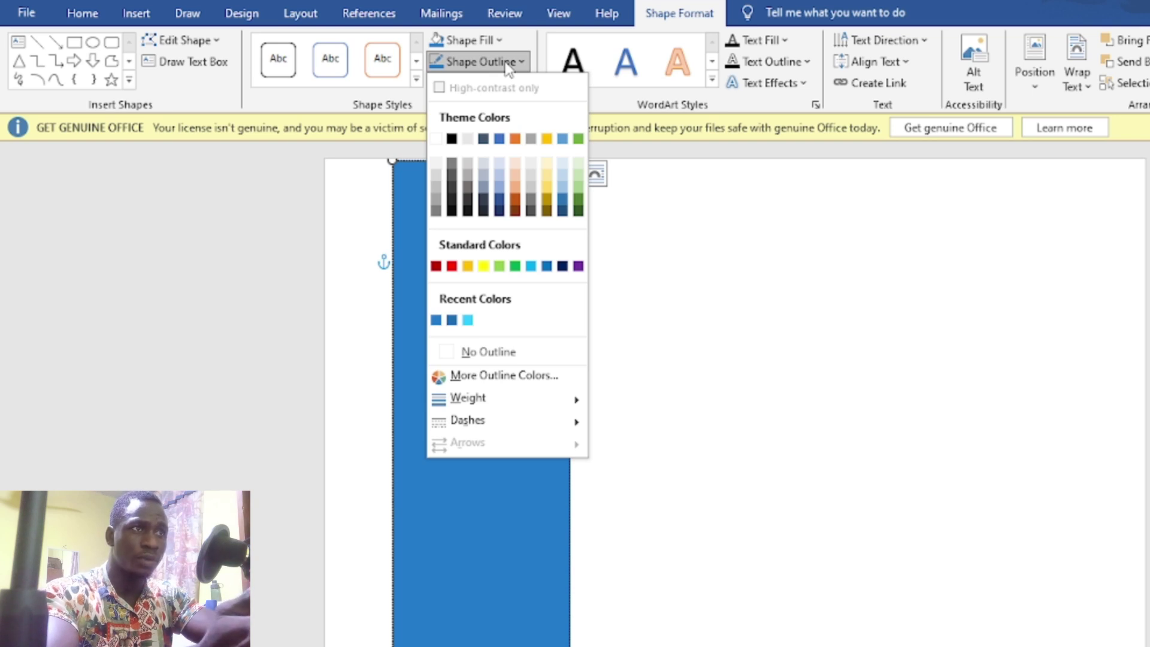
left_click(436, 320)
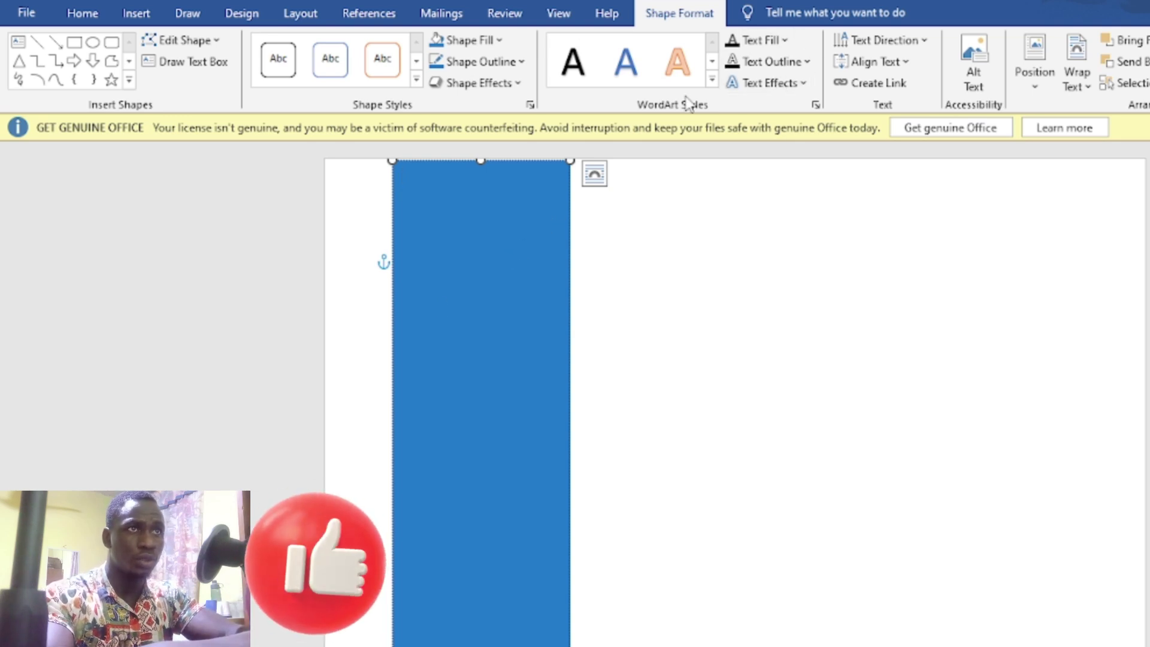
left_click(137, 18)
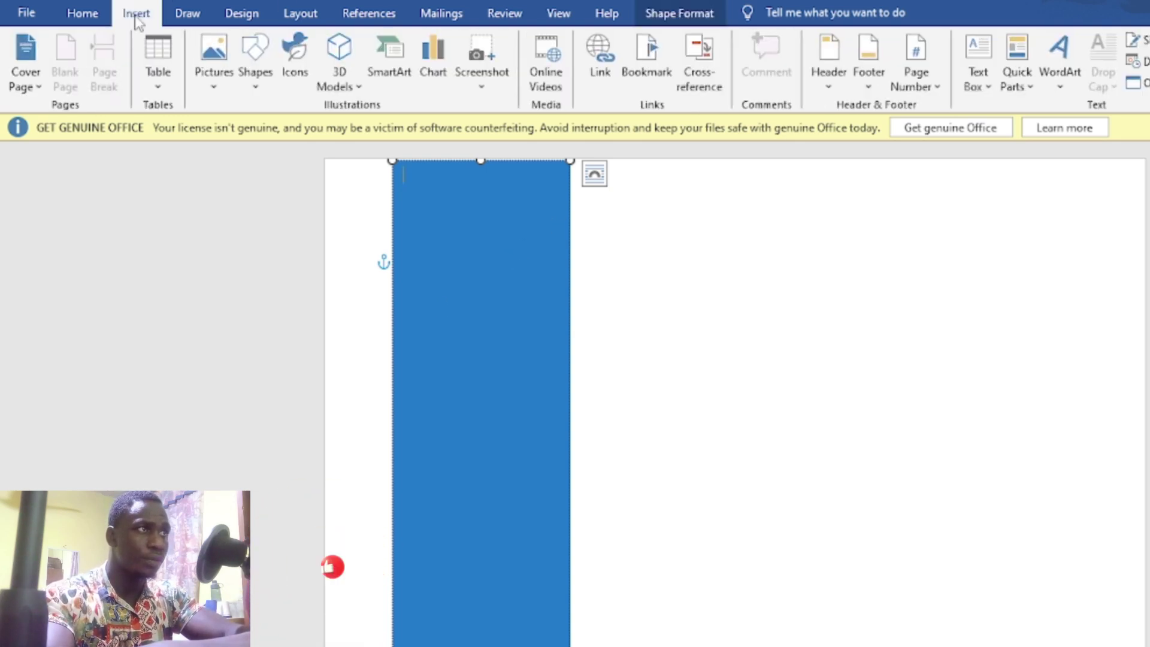
Step: Draw a wide text box to the right of the sidebar near the page top
left_click(988, 91)
left_click(1017, 128)
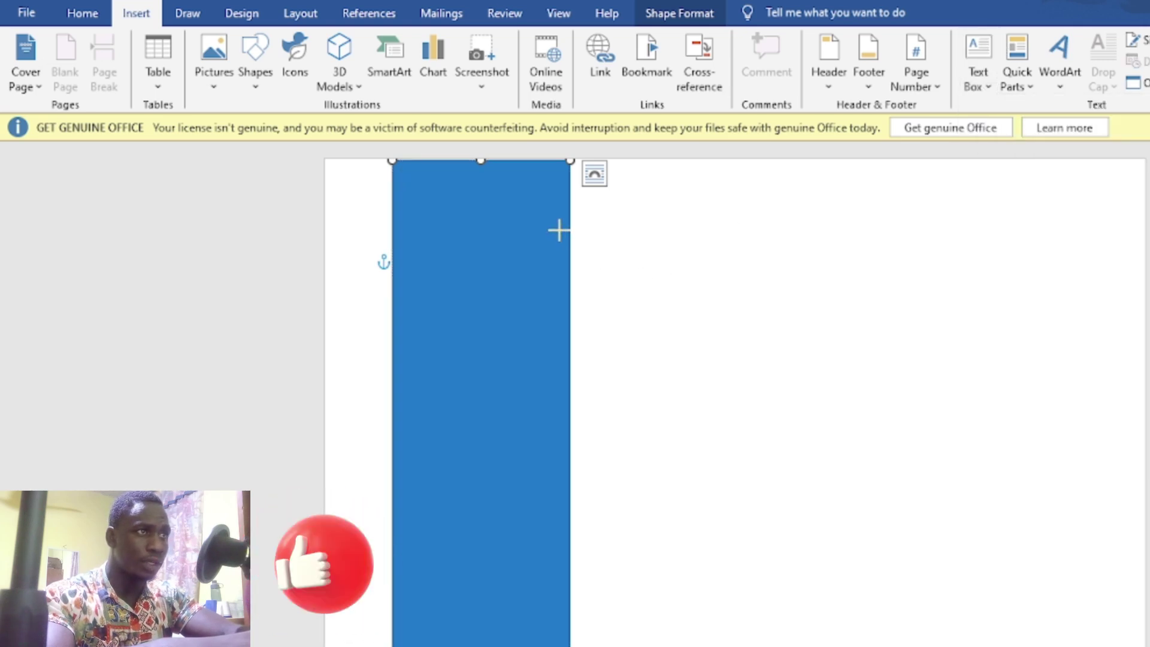
left_click_drag(559, 231, 1143, 313)
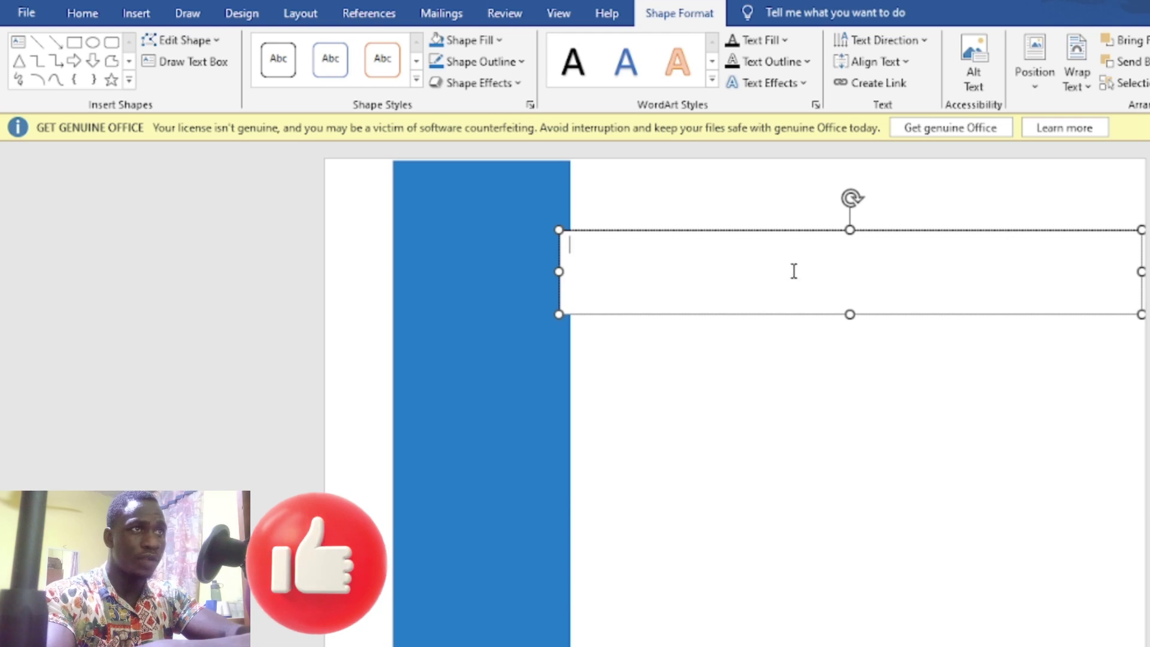
Step: Fill the wide bar with blue and give it a matching blue outline
left_click(501, 41)
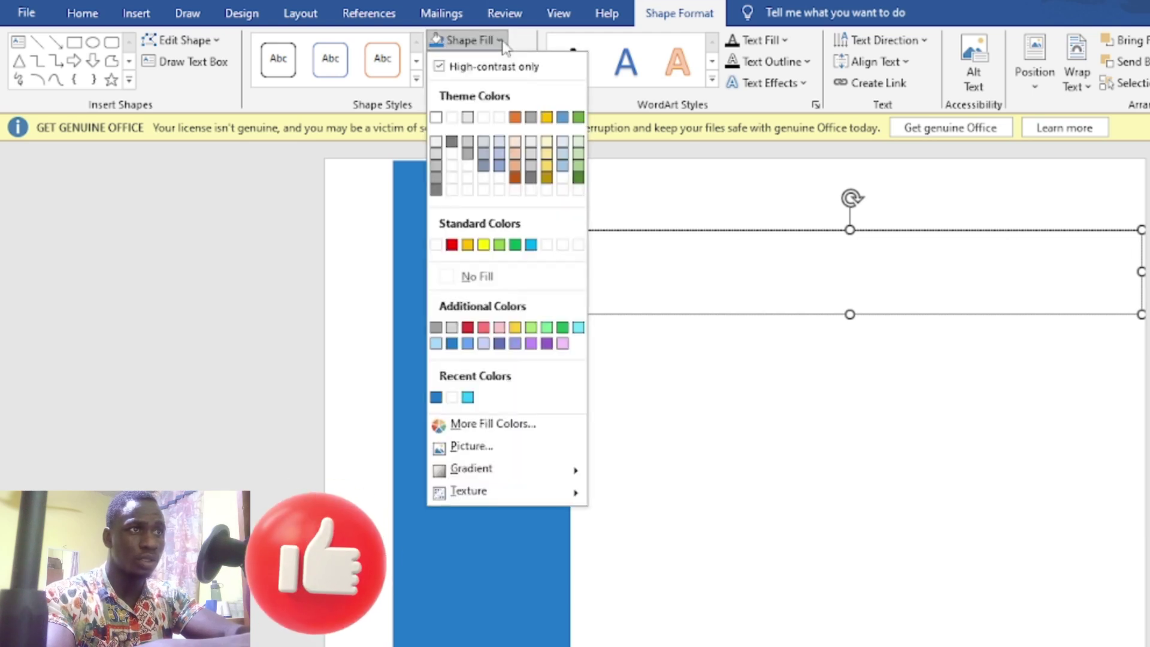
left_click(437, 397)
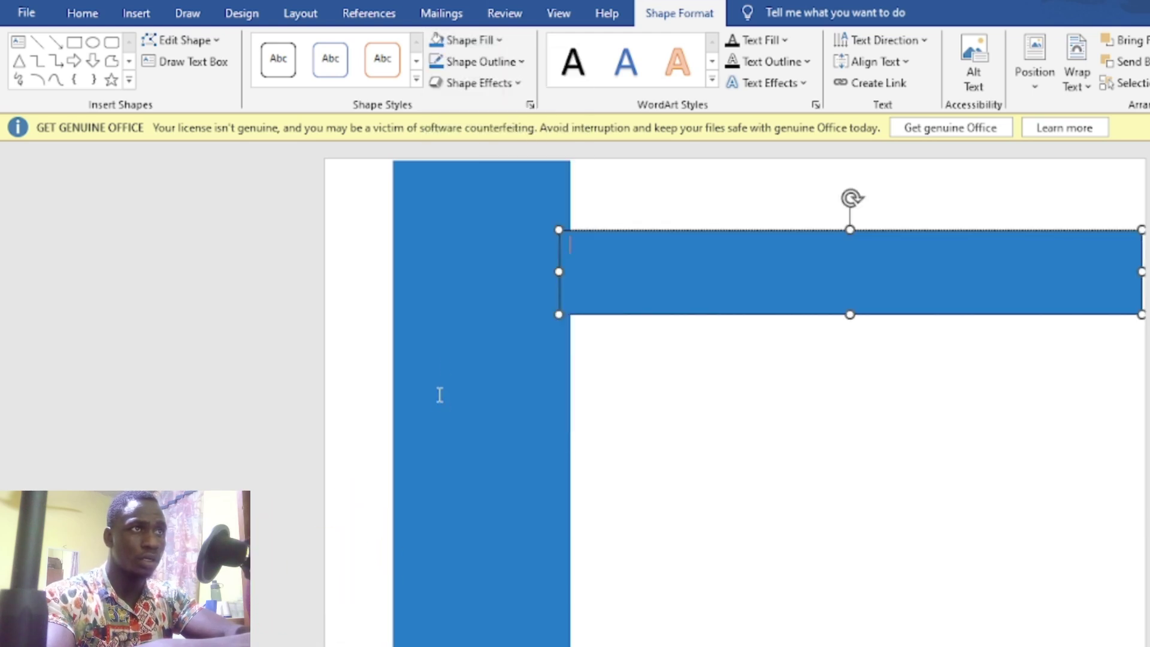
left_click(508, 62)
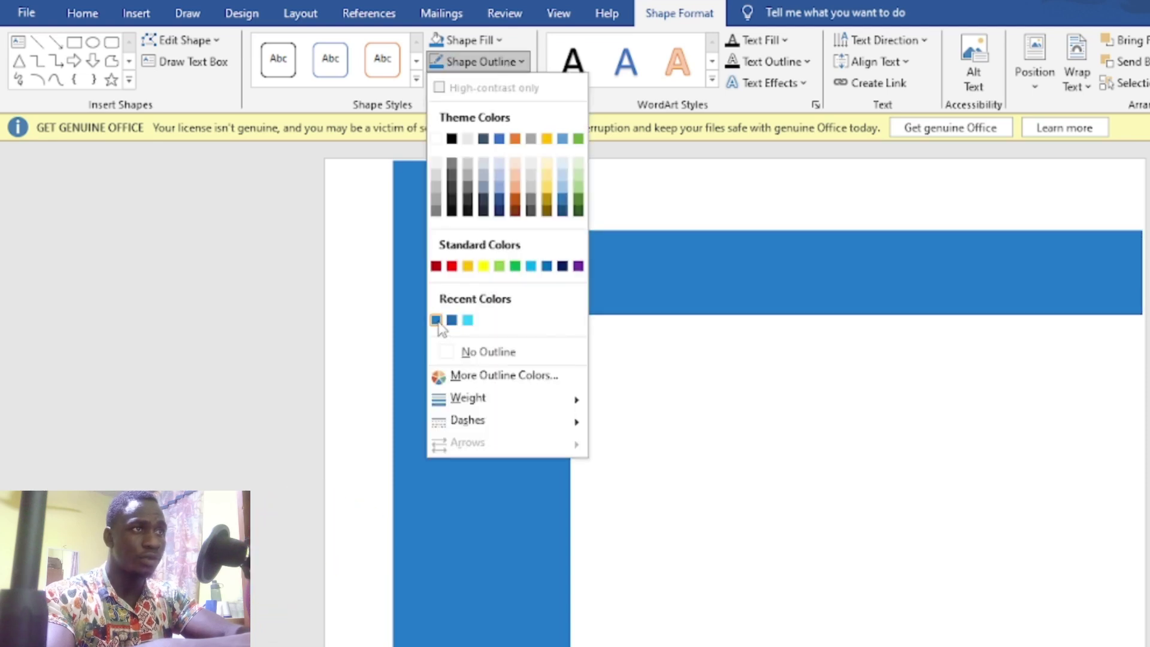
left_click(437, 320)
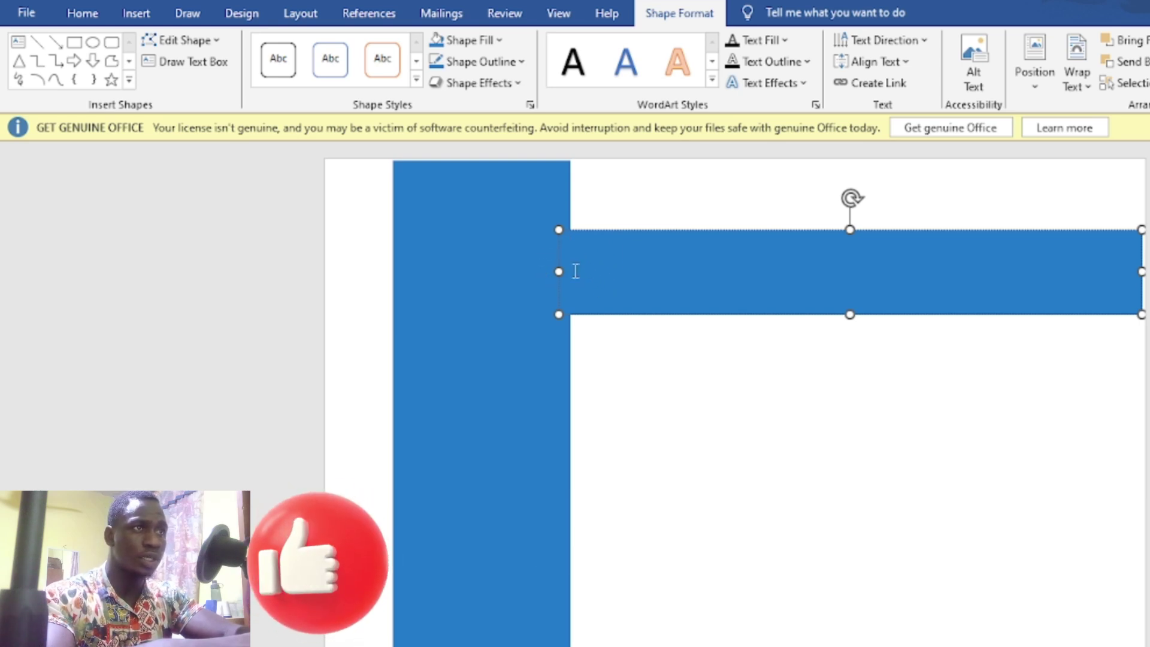
Step: Set the horizontal blue bar's text wrapping to Behind Text from its context menu
right_click(642, 267)
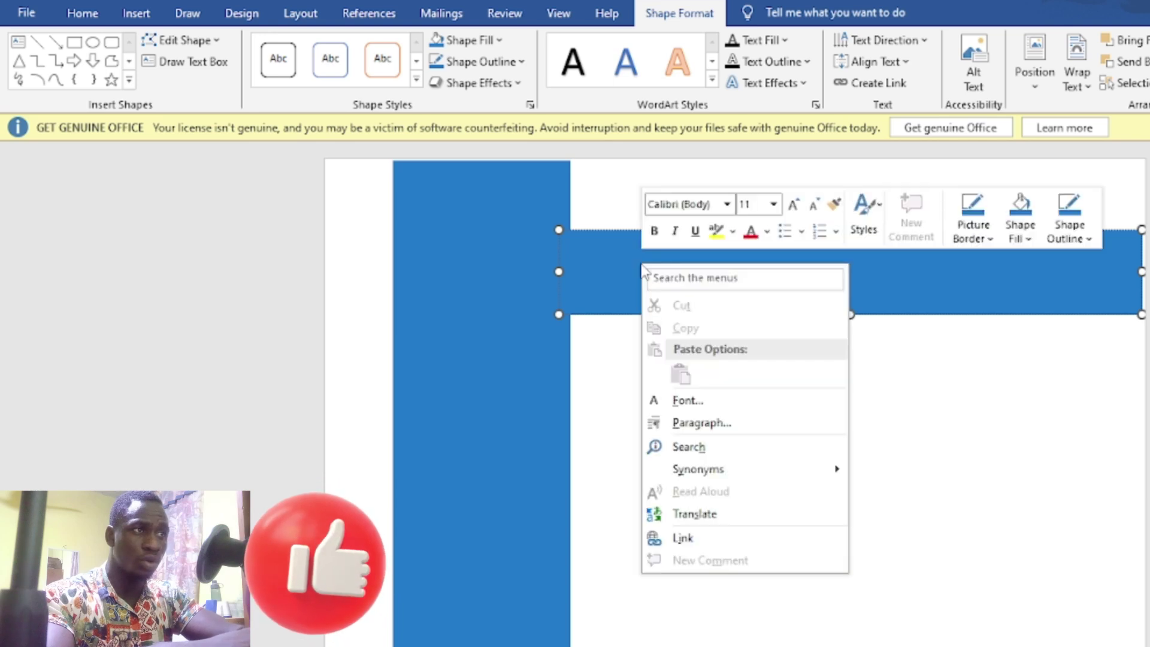
left_click(616, 442)
left_click(615, 430)
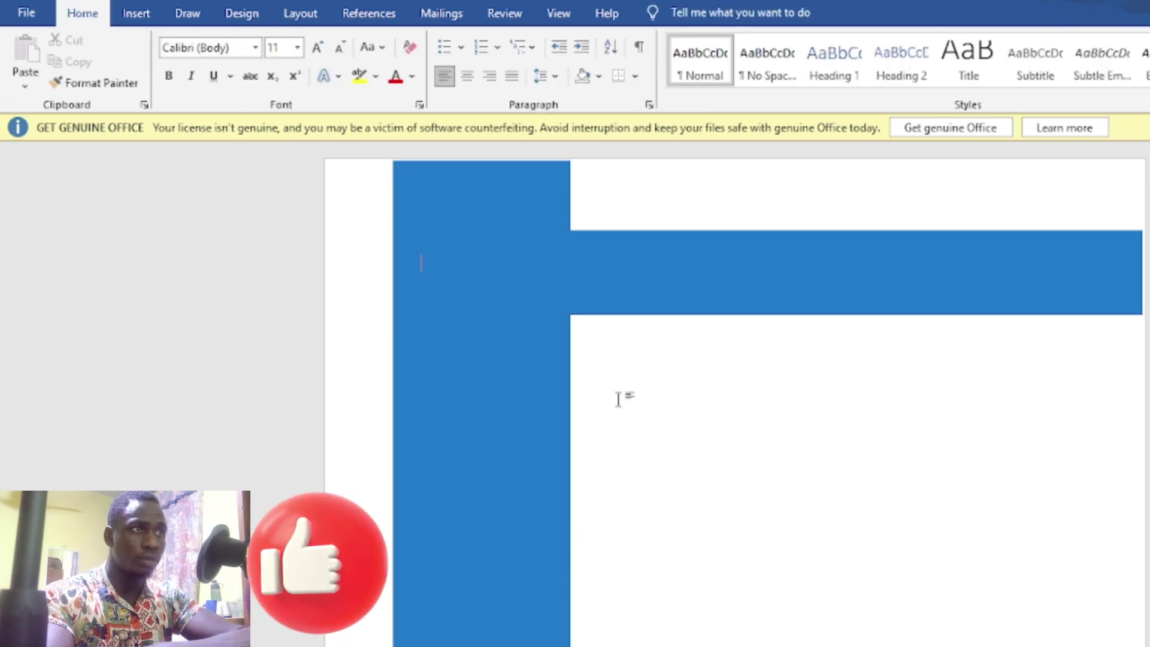
left_click(602, 315)
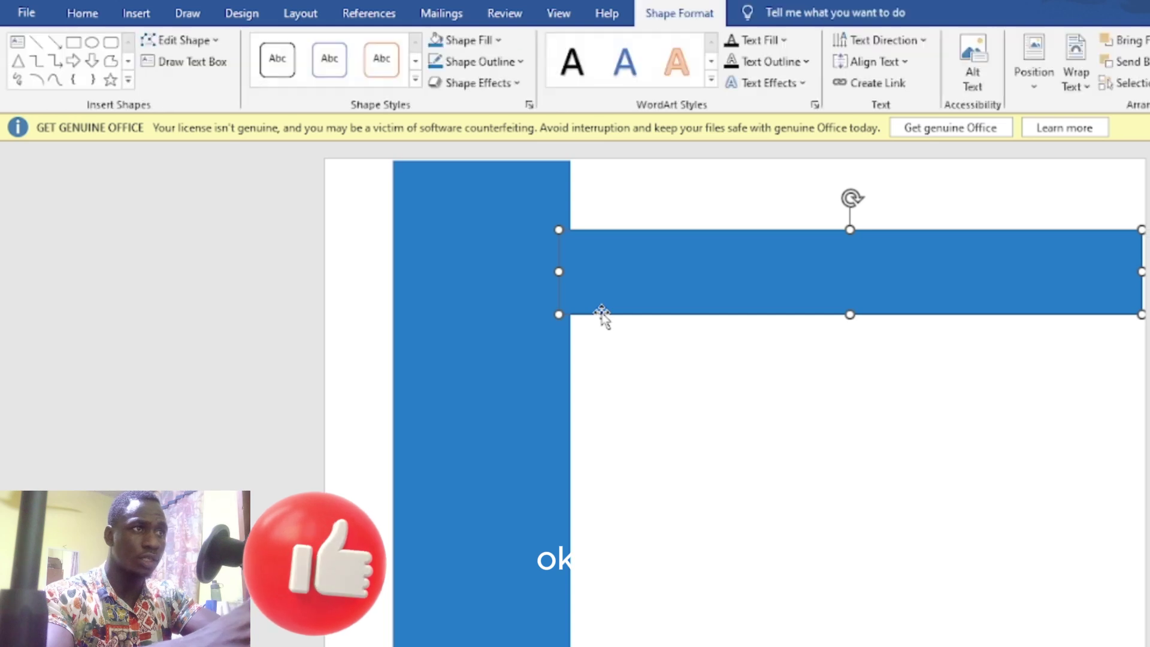
right_click(604, 318)
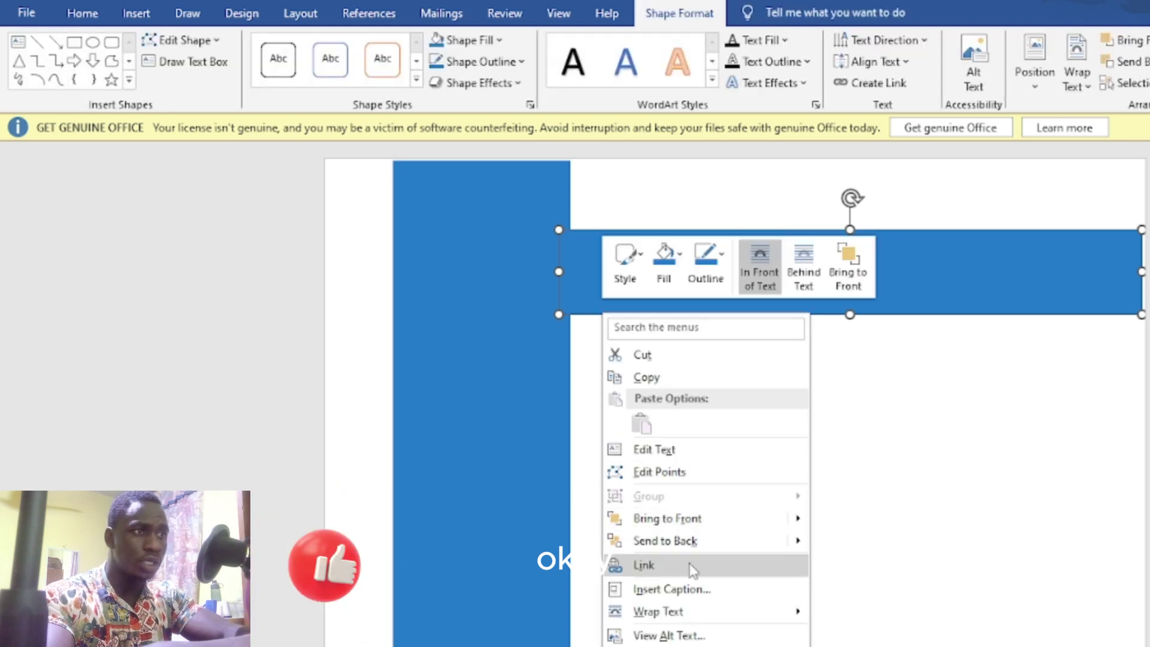
mouse_move(706, 612)
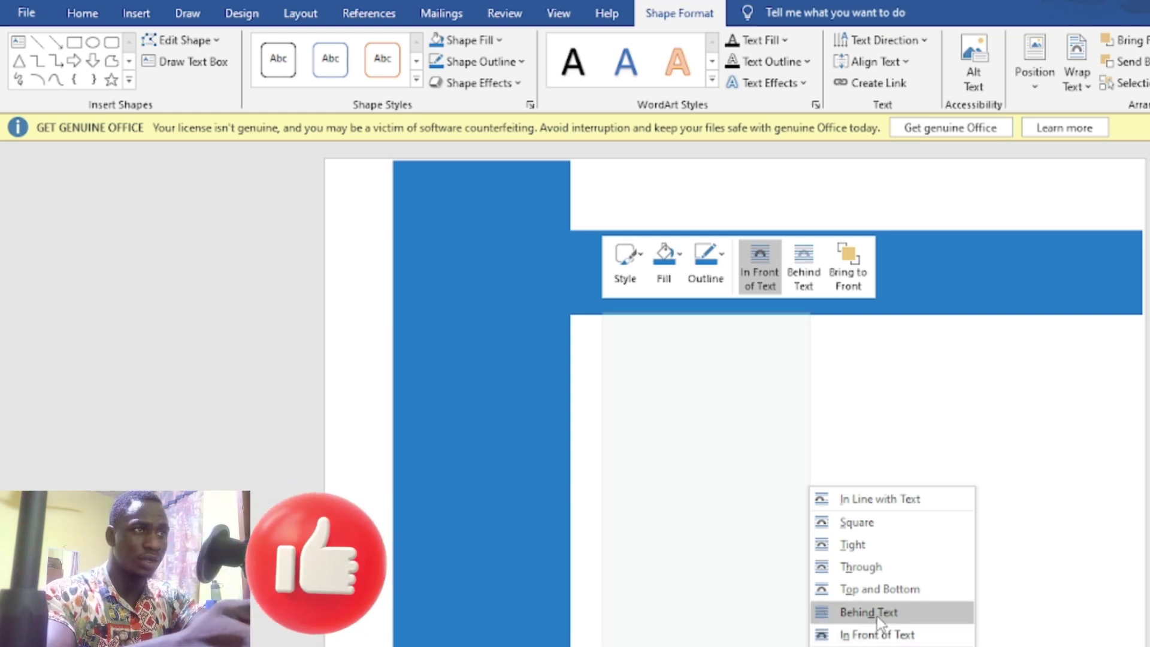
left_click(878, 613)
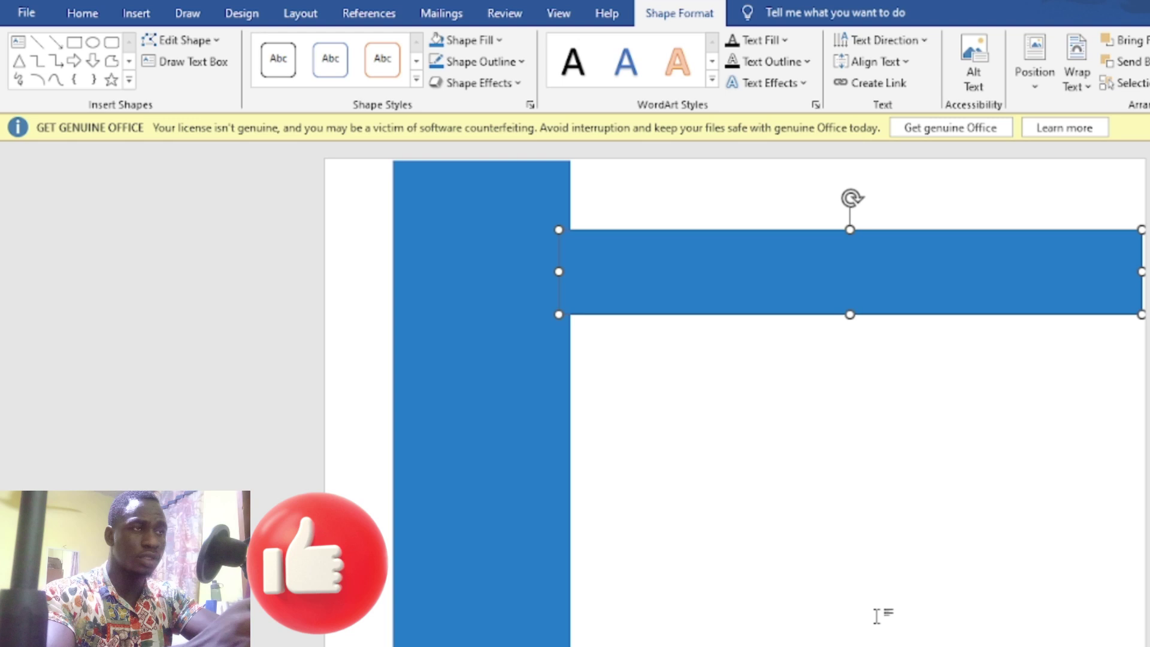
left_click(737, 390)
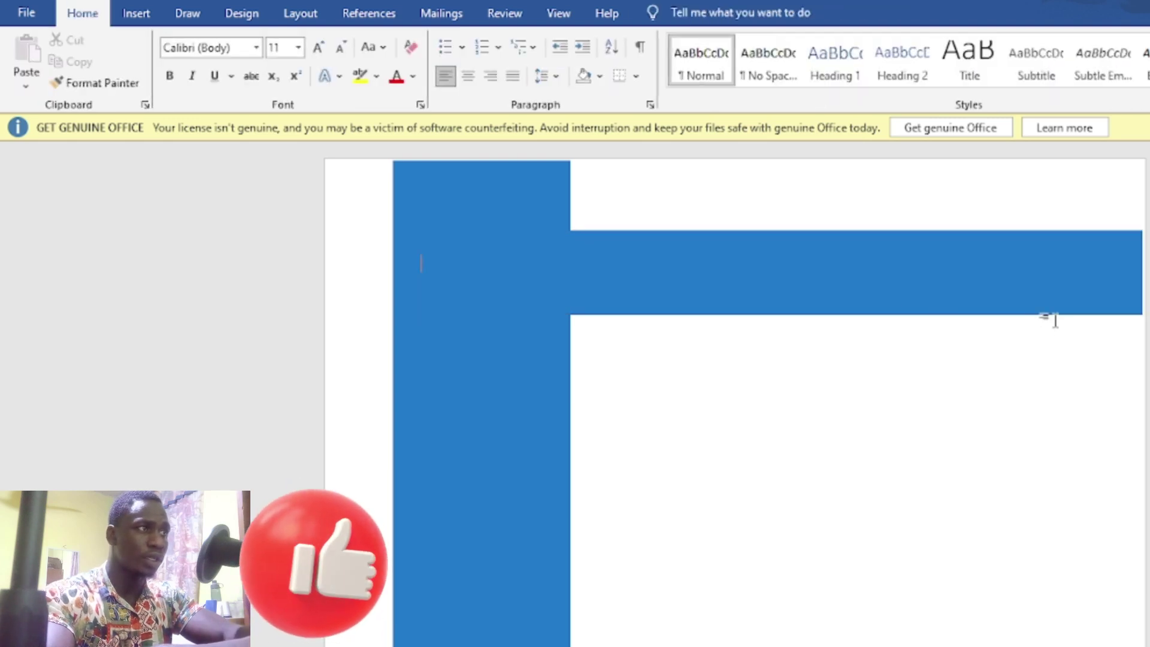
left_click(1068, 303)
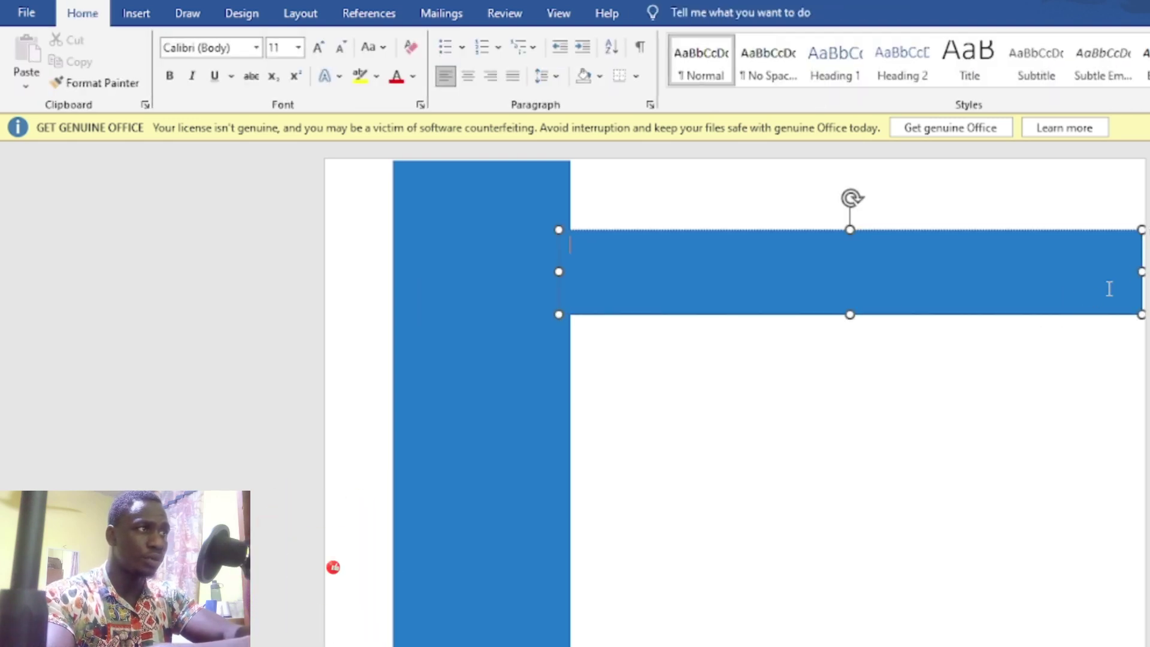
Step: Stretch the top blue bar so it meets the sidebar, then duplicate it with Ctrl+D
left_click_drag(1140, 271, 1145, 272)
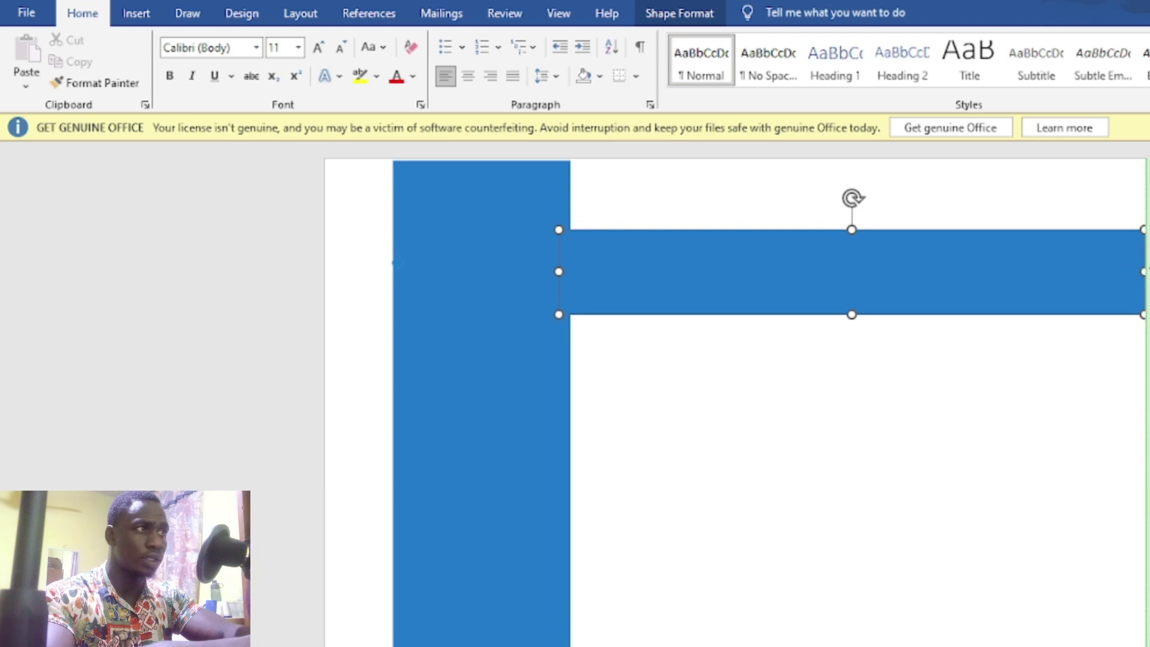
left_click_drag(1070, 302, 1072, 302)
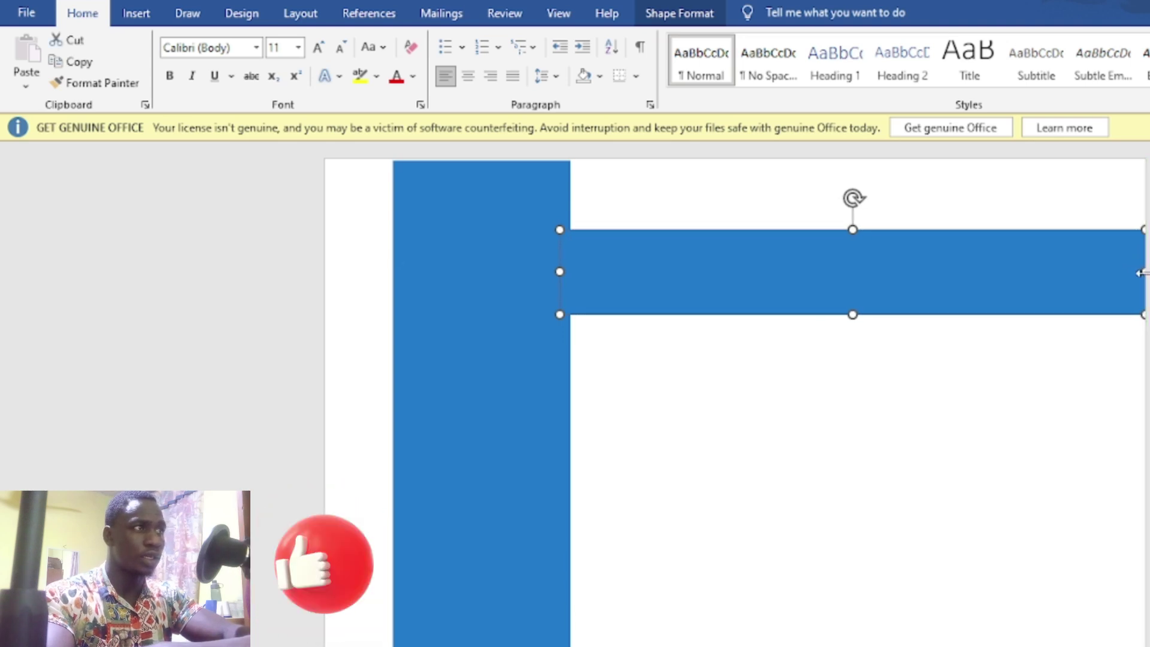
left_click_drag(1144, 273, 1149, 273)
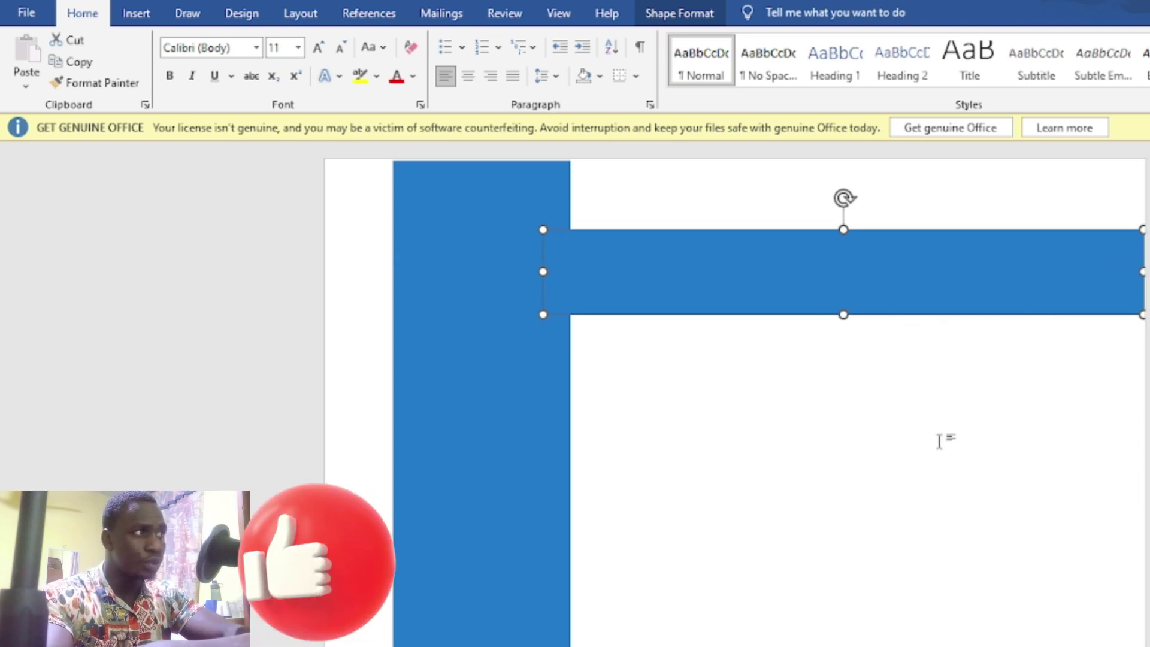
scroll(735, 393, "down", 1)
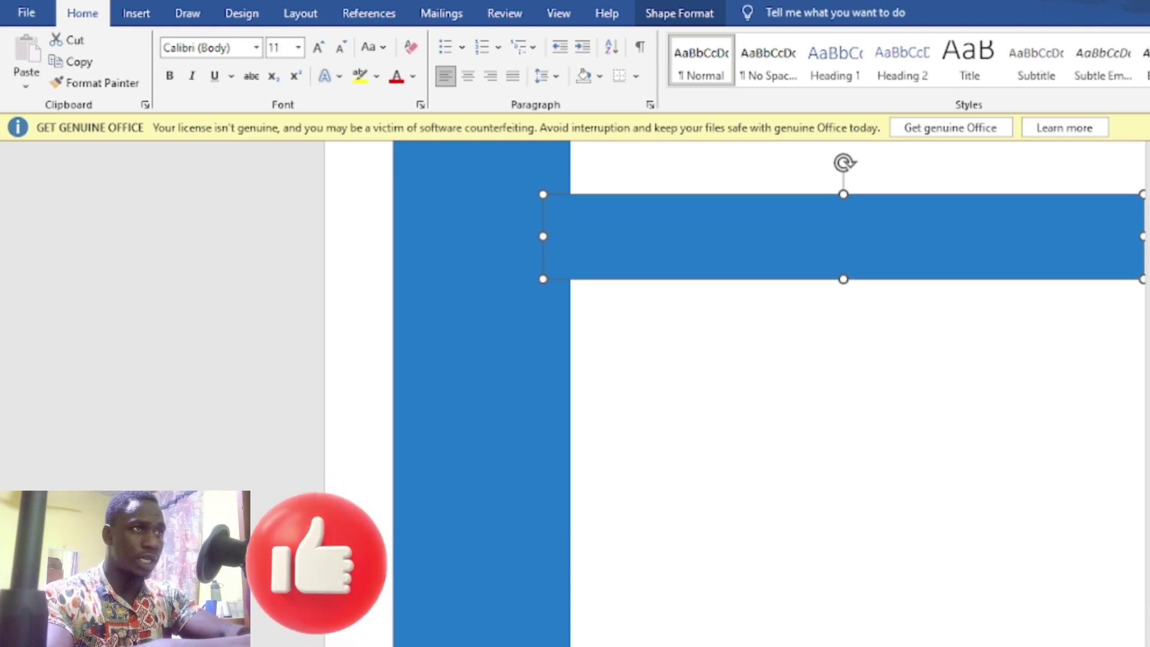
scroll(735, 394, "up", 1)
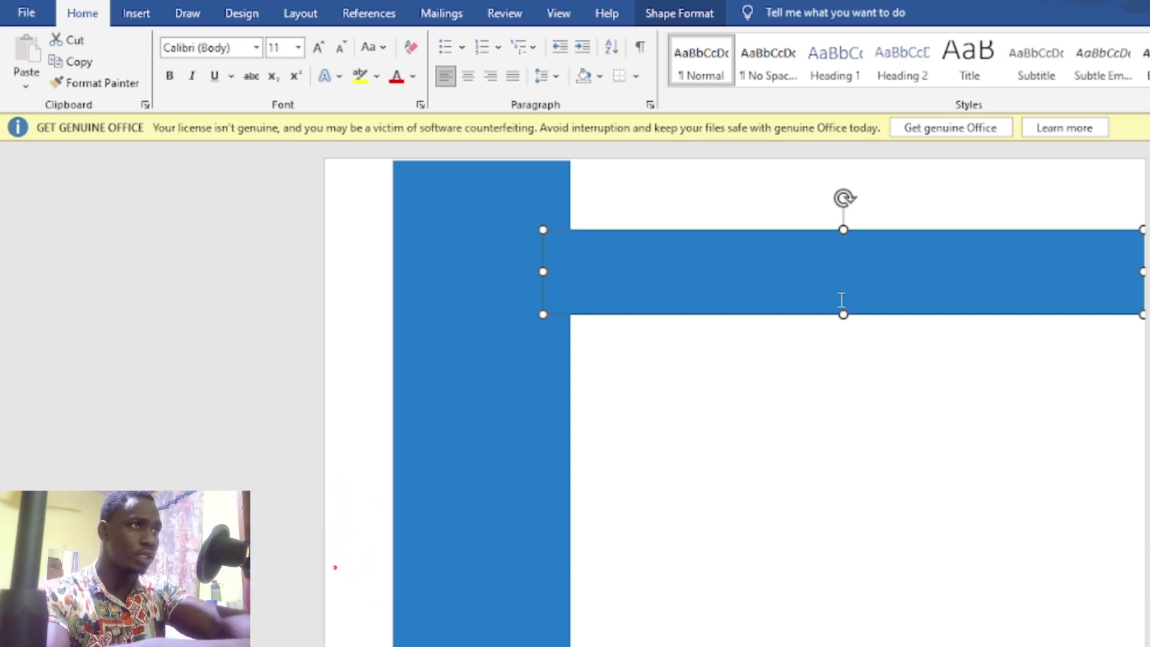
key("ctrl+d")
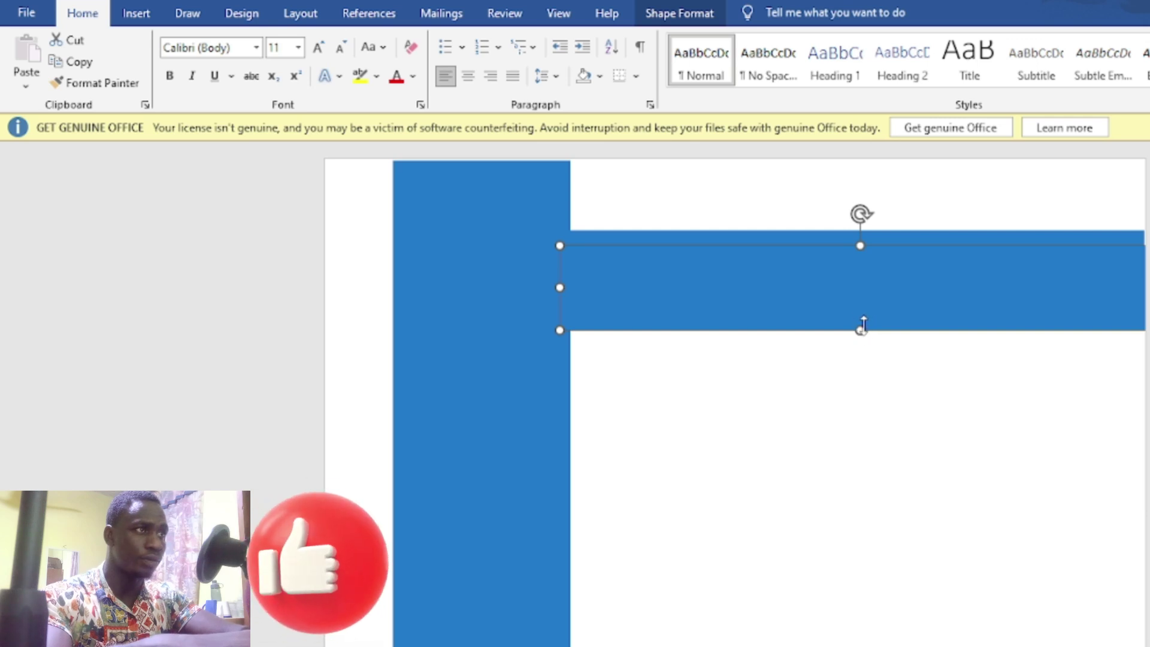
Step: Move the duplicate bar down below the first bar and make another copy
left_click_drag(865, 326, 869, 626)
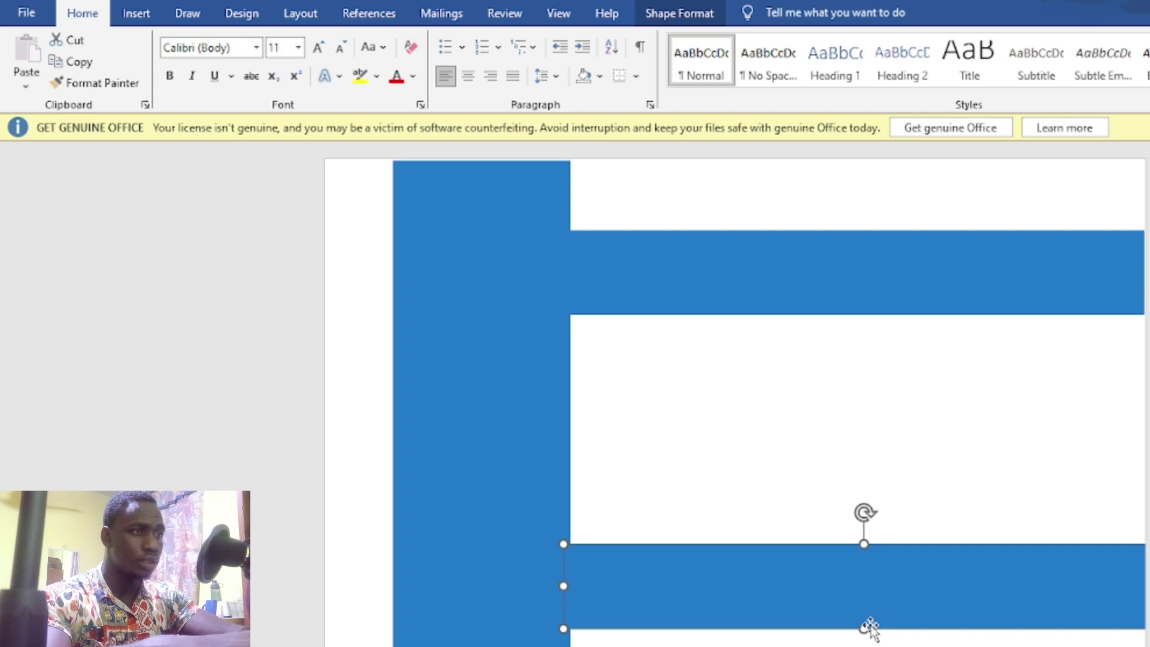
key("ctrl+d")
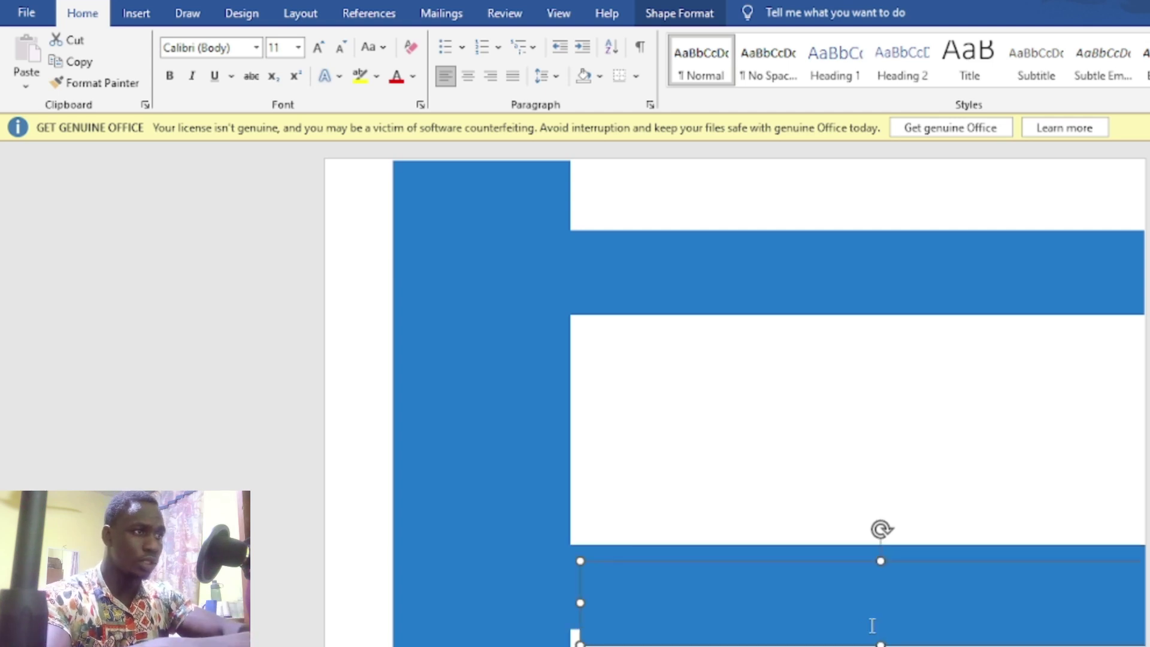
left_click_drag(890, 642, 882, 646)
key("ctrl+z")
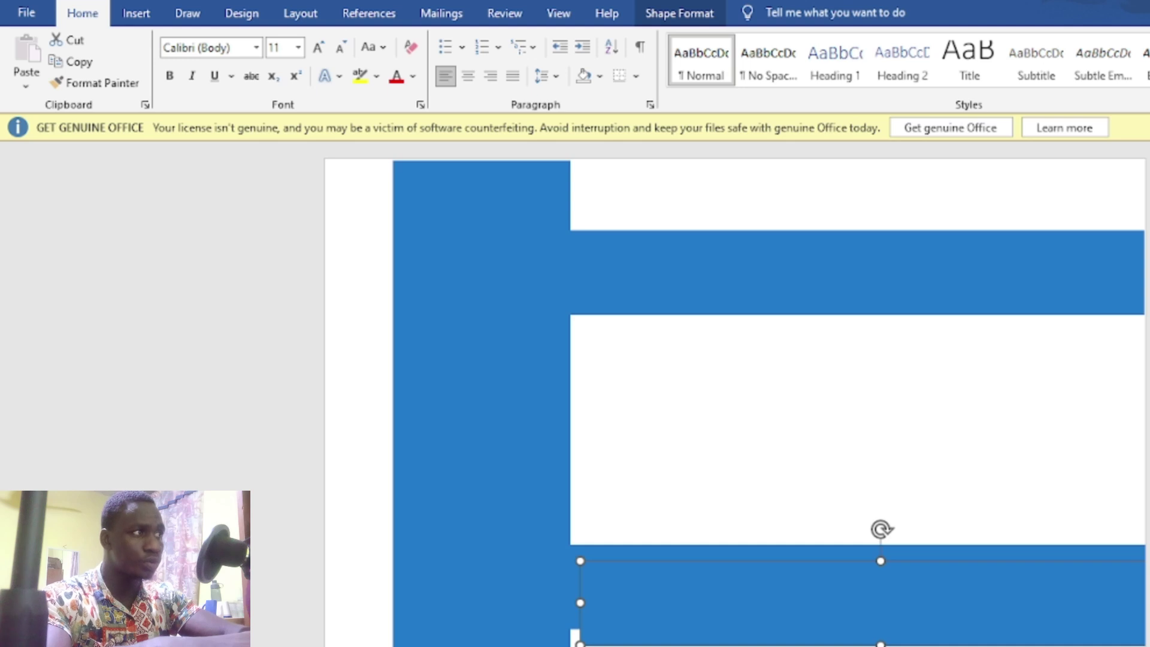
Step: Position the new copy against the sidebar near the bottom of the page
scroll(736, 395, "down", 5)
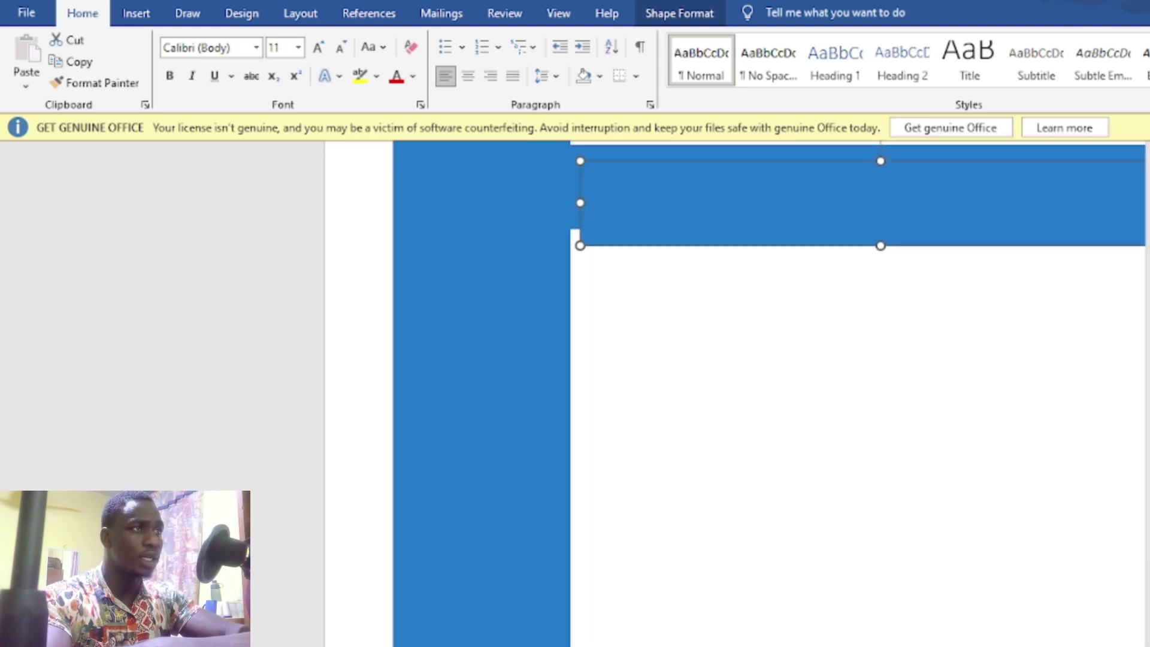
left_click_drag(869, 249, 854, 480)
left_click_drag(855, 486, 855, 486)
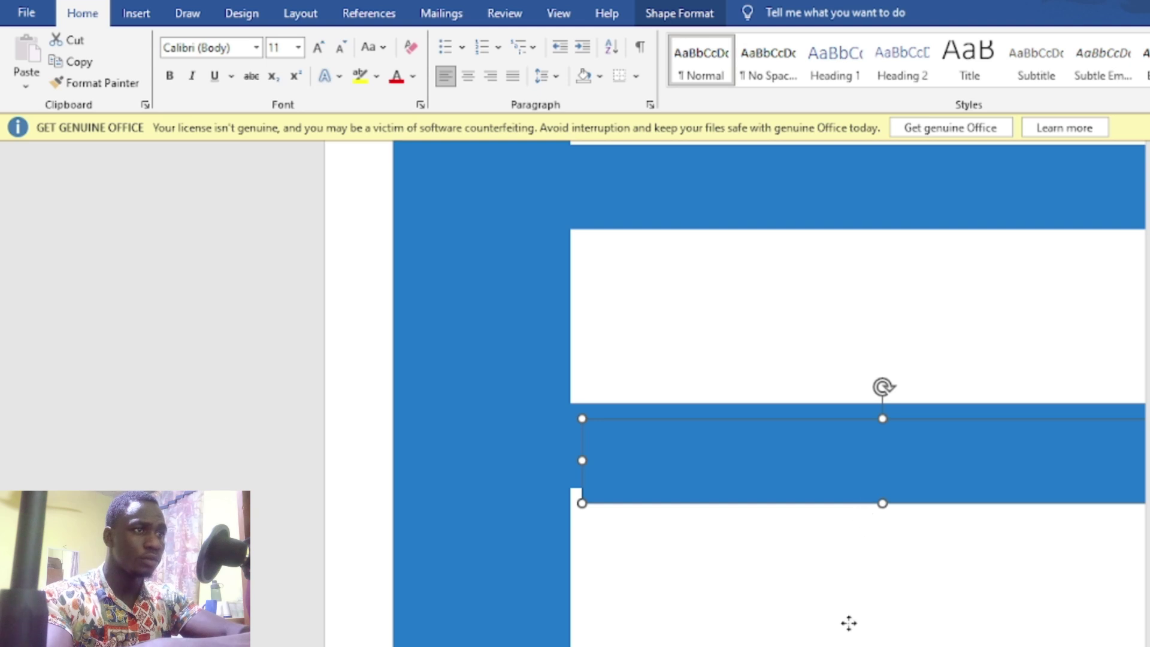
left_click_drag(849, 623, 856, 646)
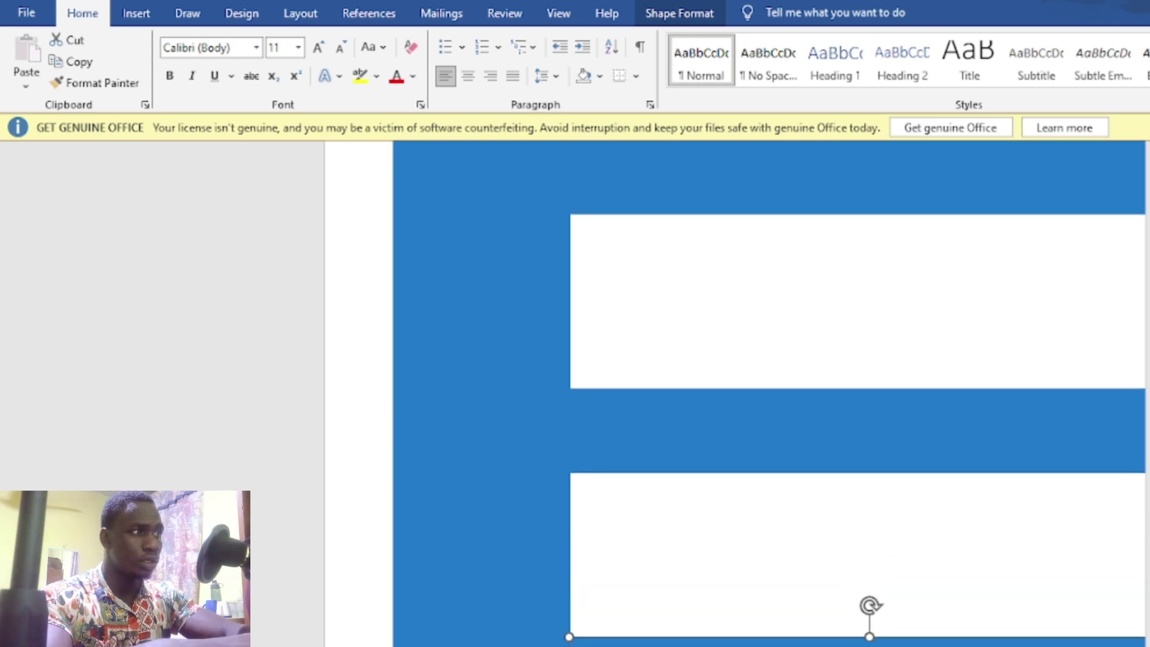
key("ctrl+z")
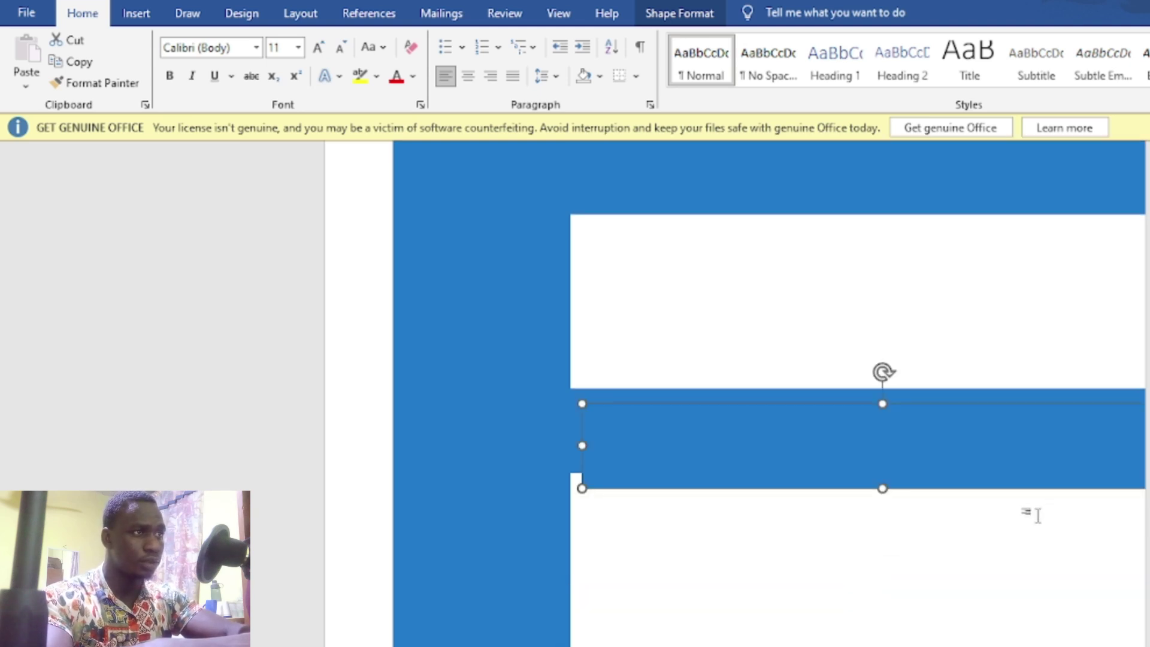
left_click_drag(923, 488, 907, 646)
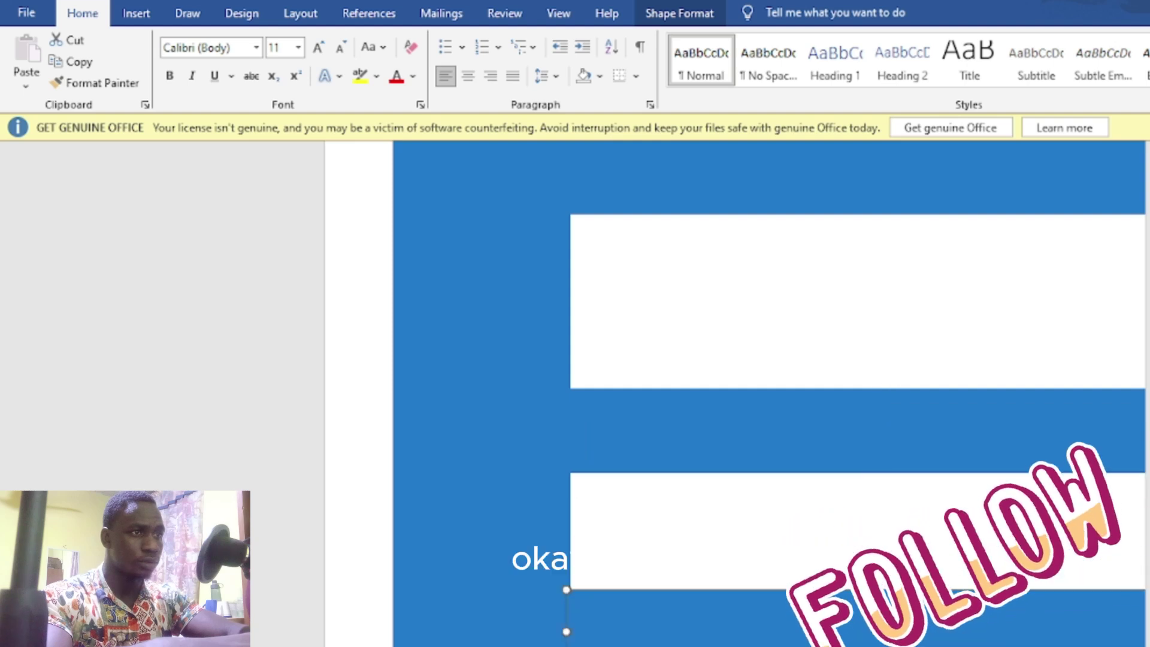
key("ctrl+z")
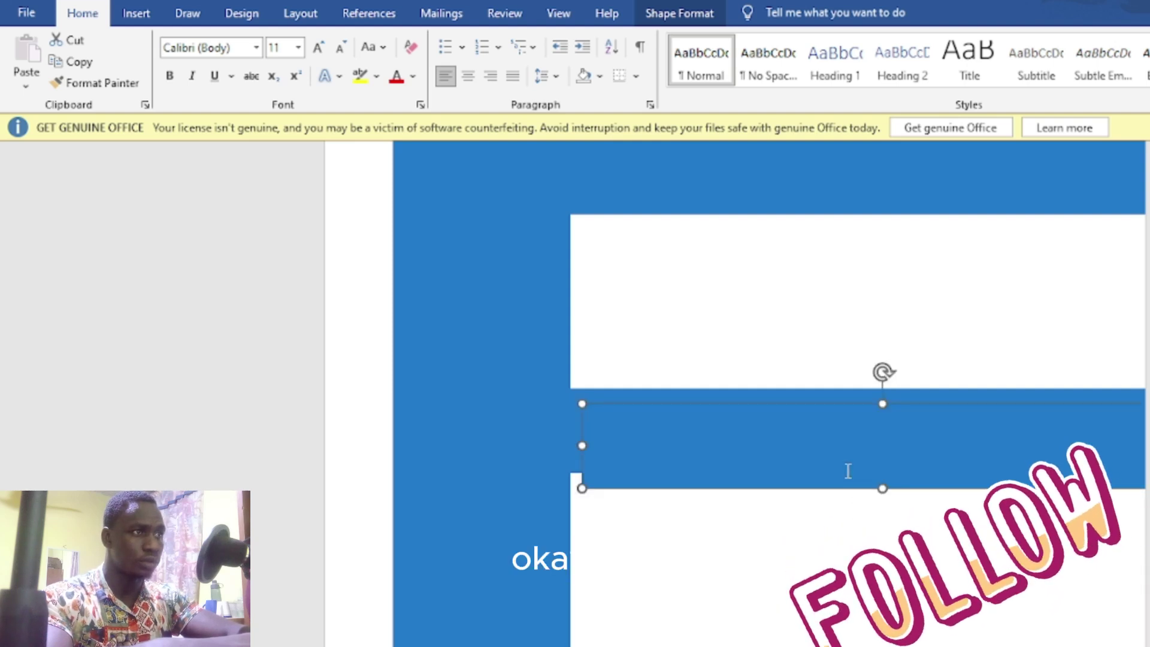
left_click_drag(857, 488, 835, 646)
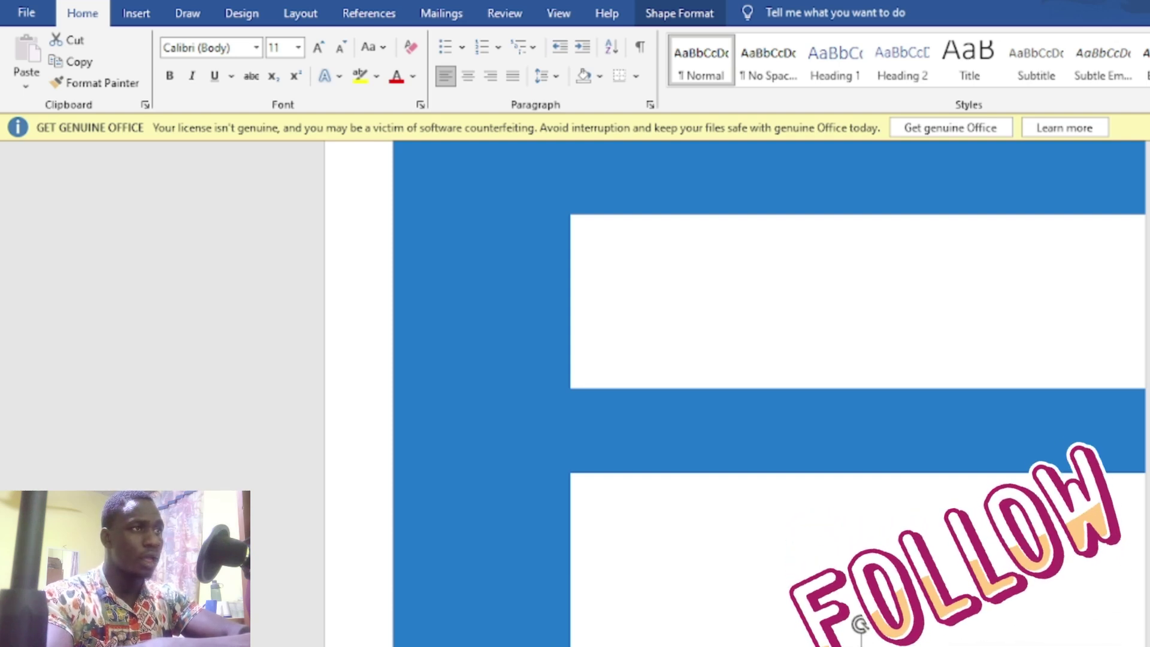
scroll(861, 625, "up", 5)
scroll(861, 625, "up", 7)
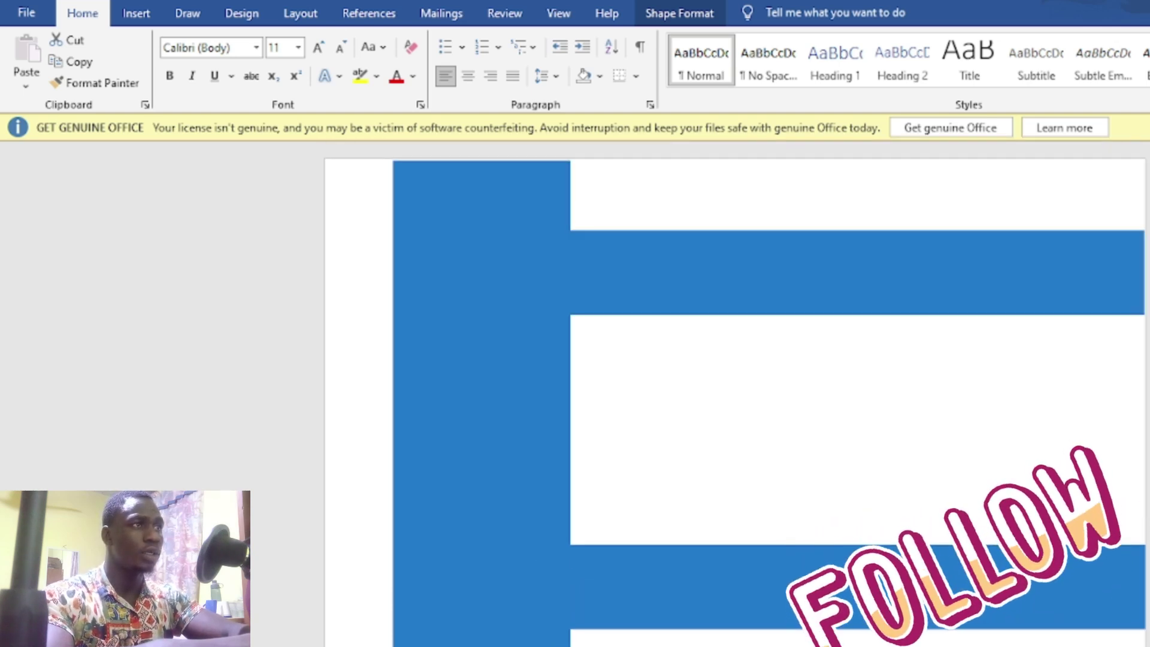
left_click(877, 286)
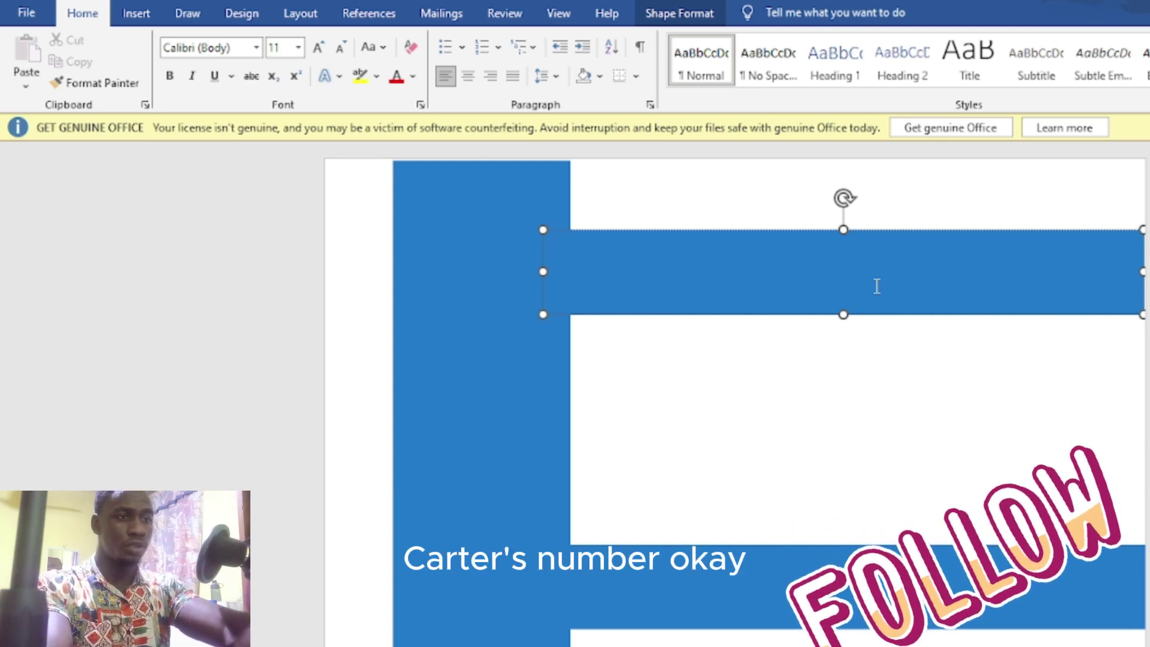
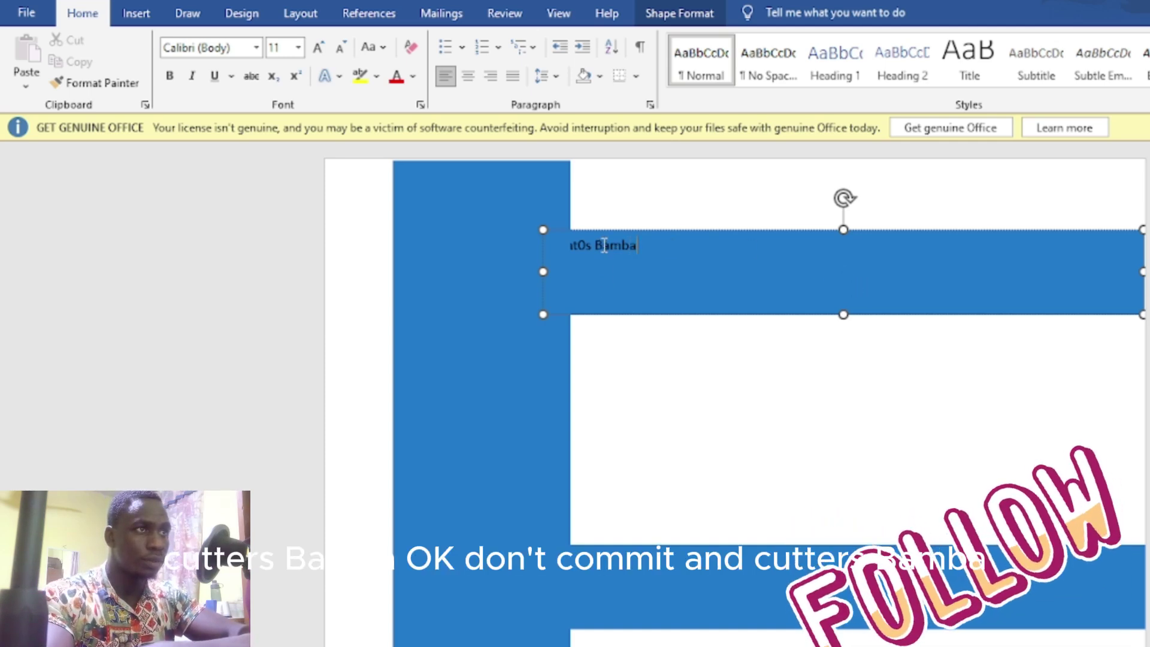
triple_click(603, 252)
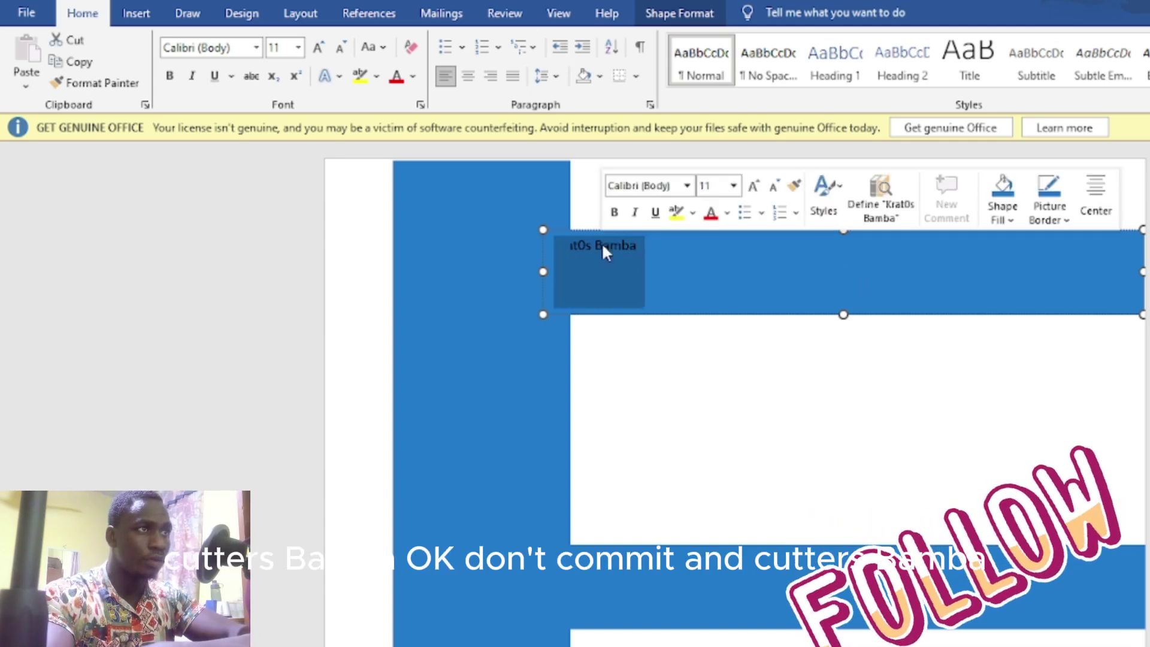
left_click(616, 213)
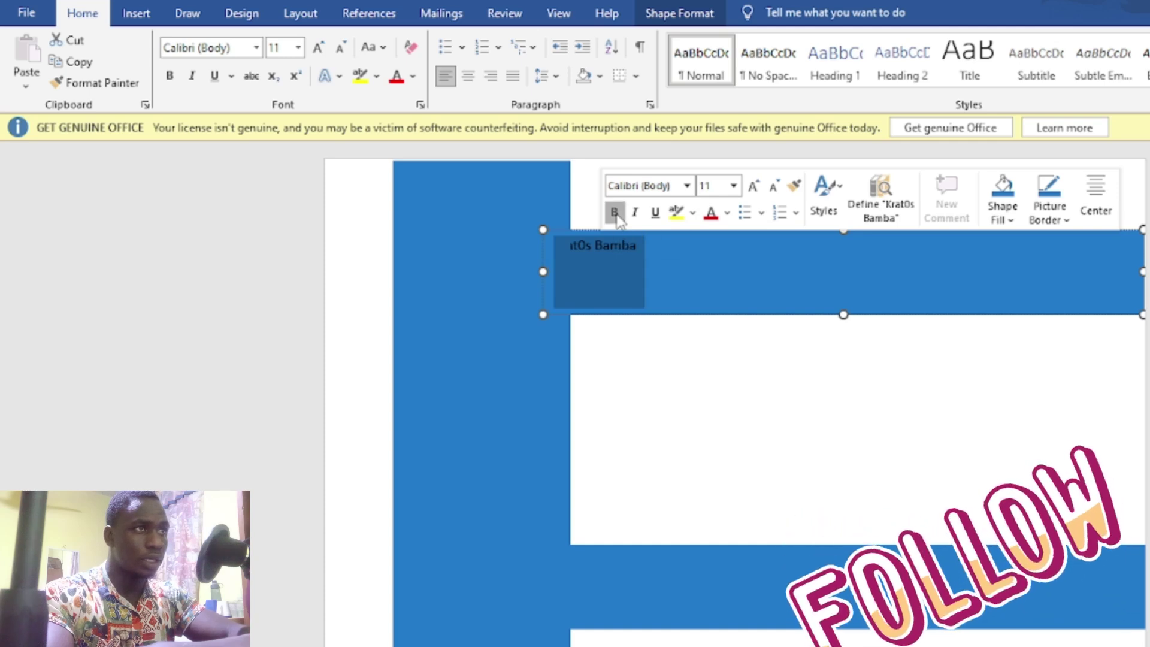
left_click(734, 186)
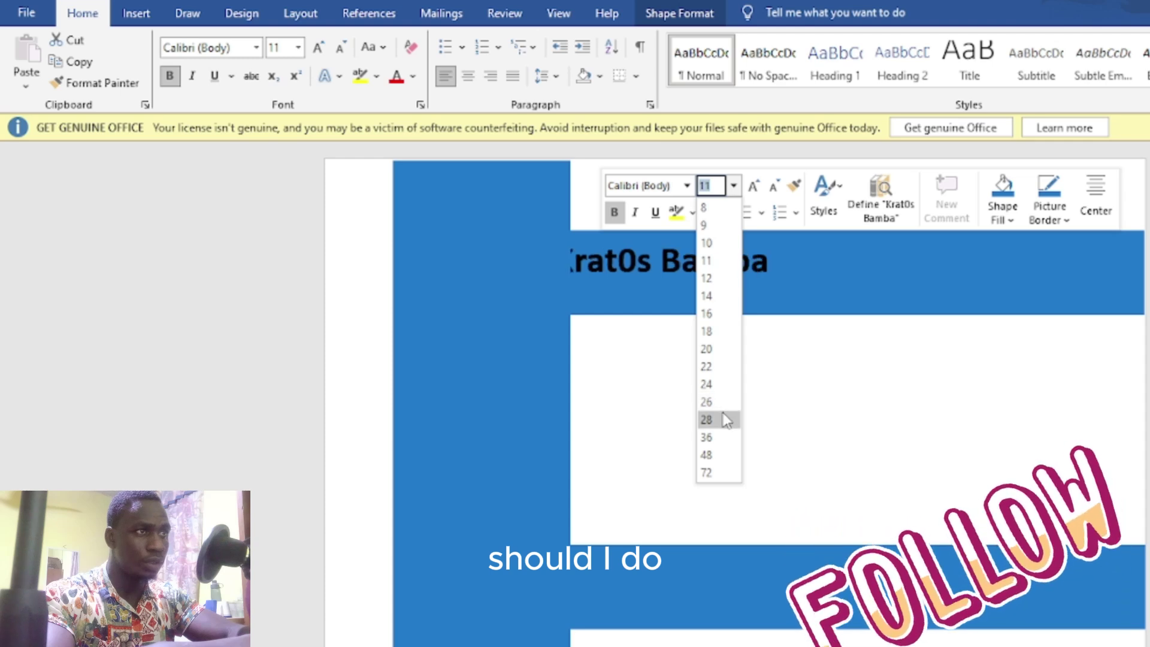
left_click(726, 442)
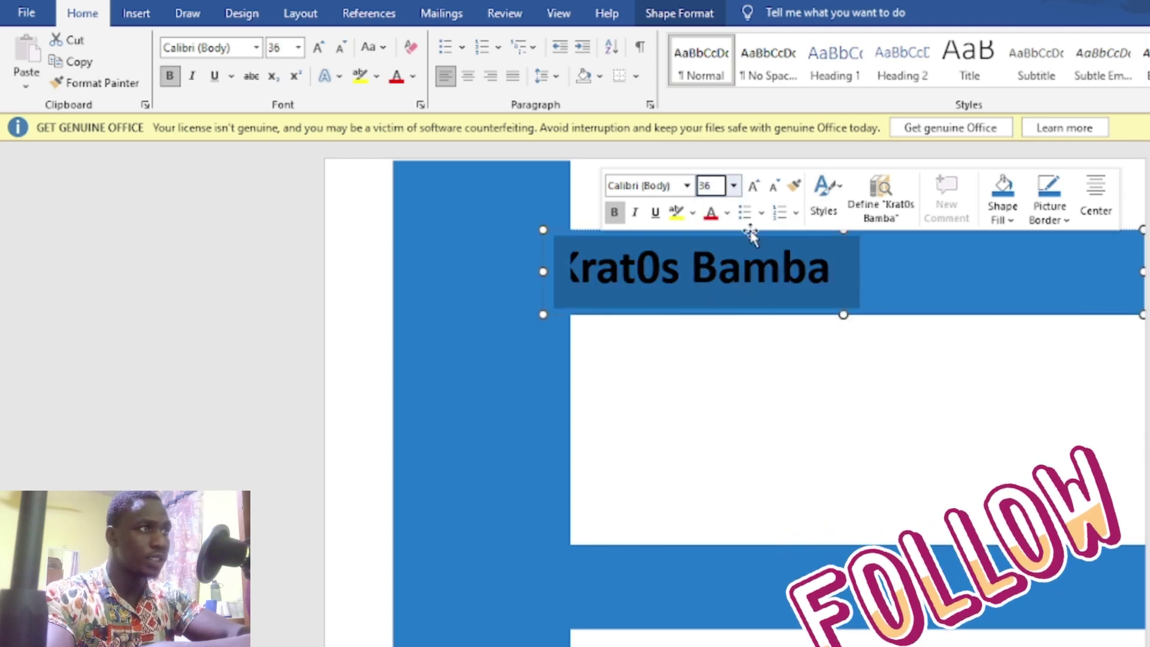
left_click(1104, 193)
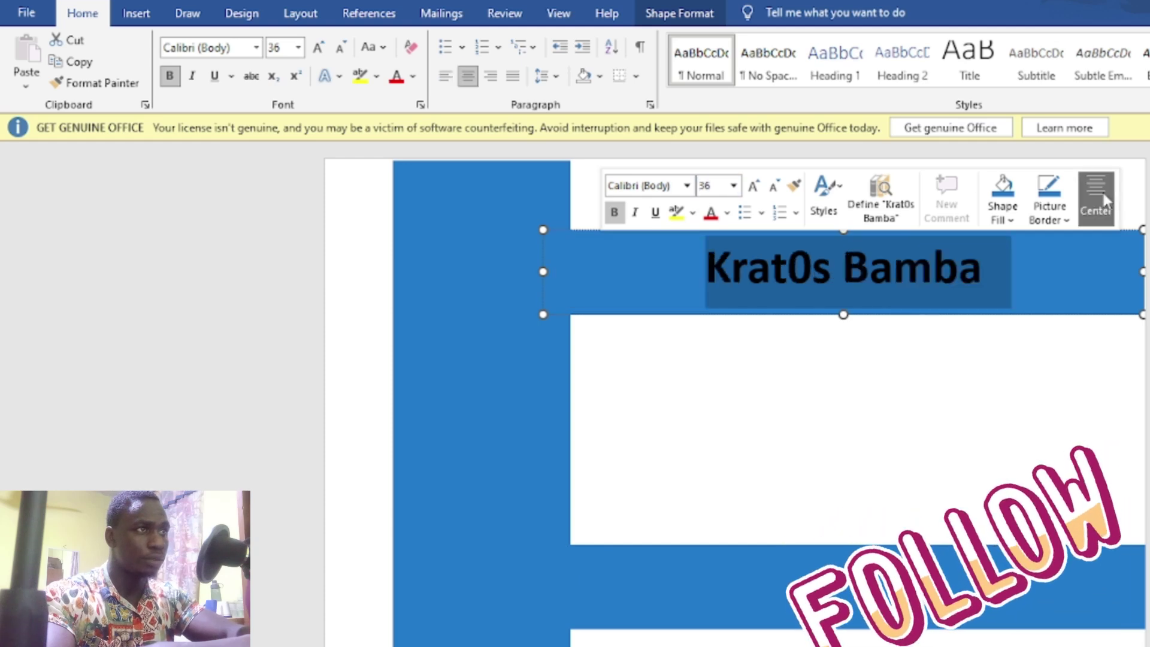
left_click(832, 275)
left_click(816, 269)
key("BackSpace")
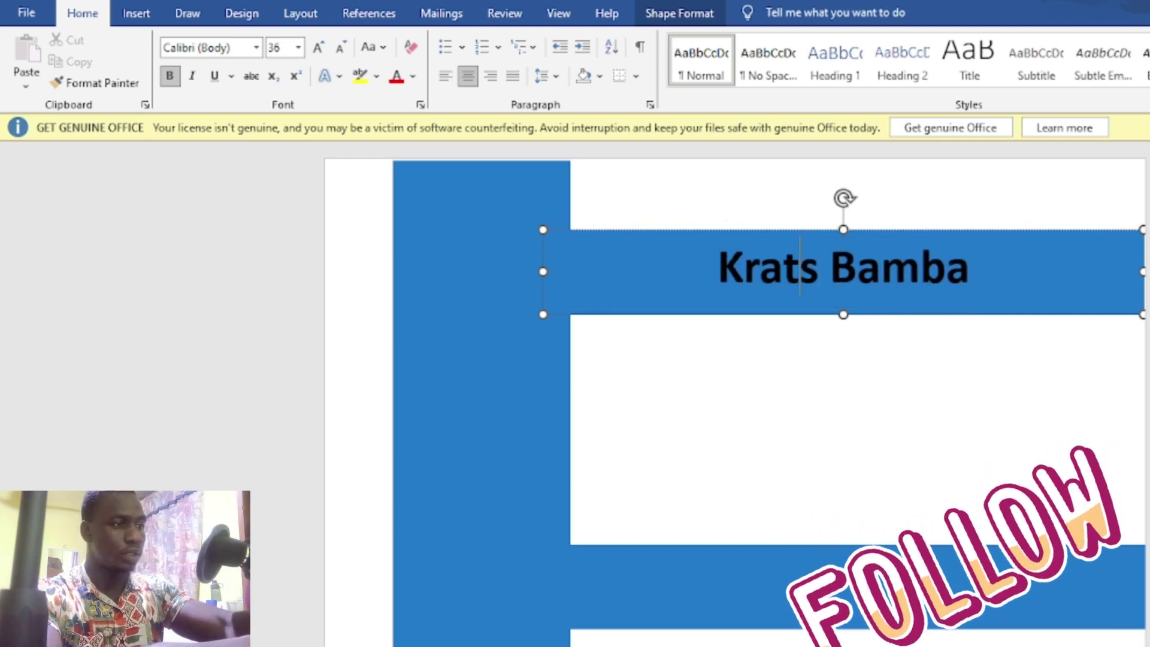
type("o")
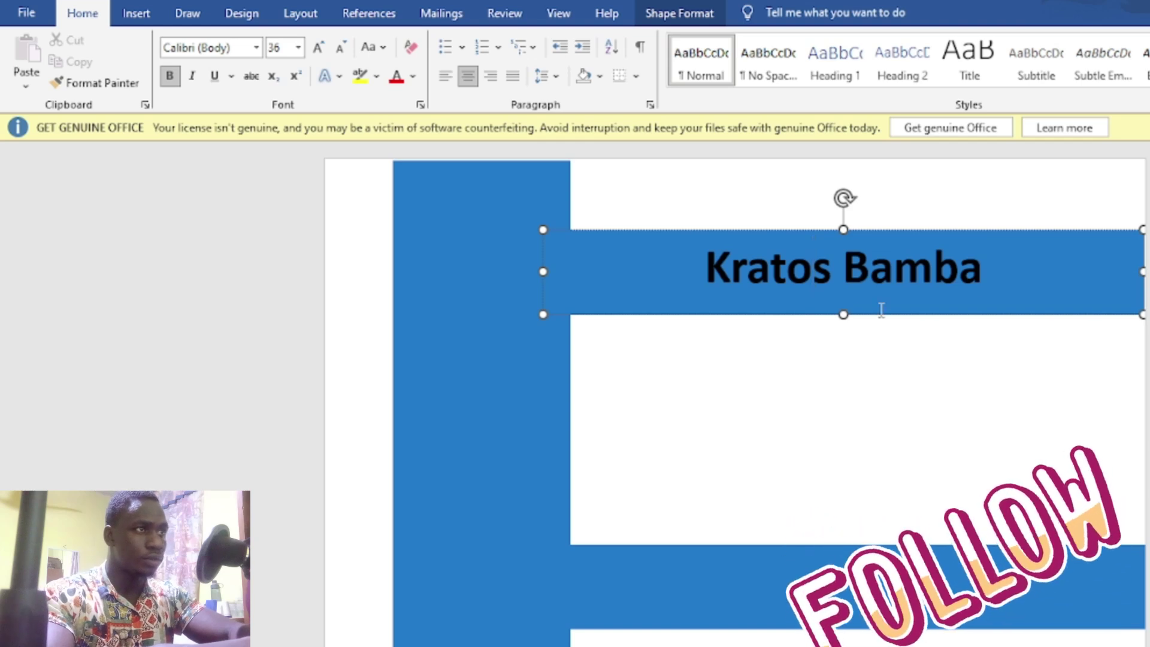
left_click(814, 263)
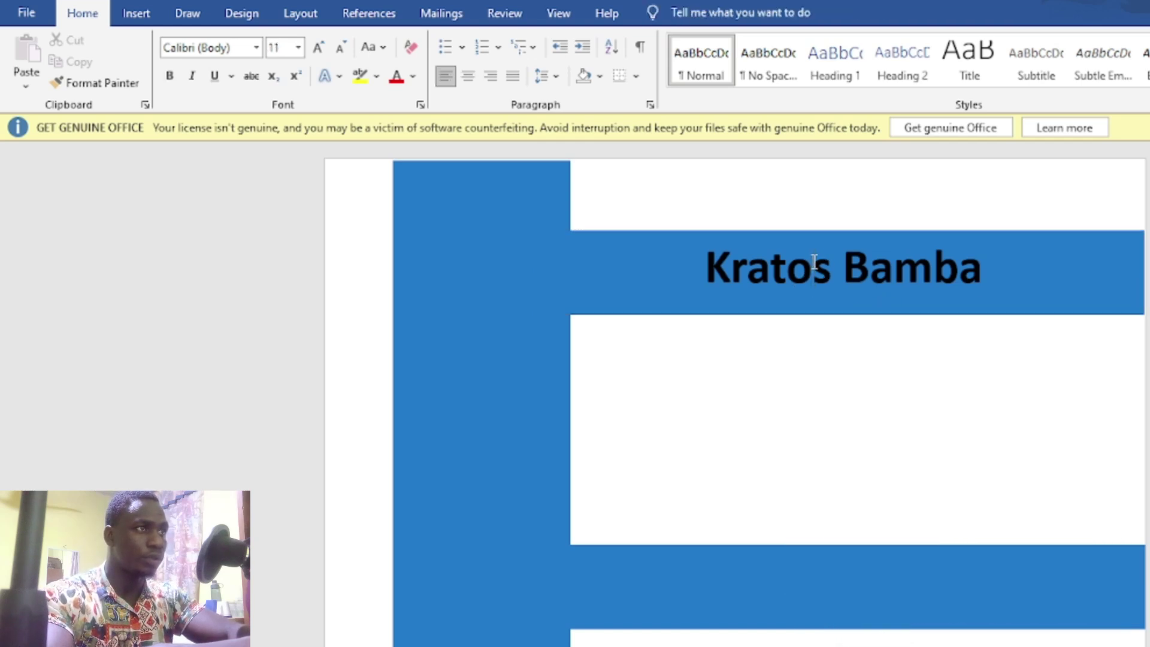
triple_click(815, 262)
left_click(816, 270)
left_click(816, 270)
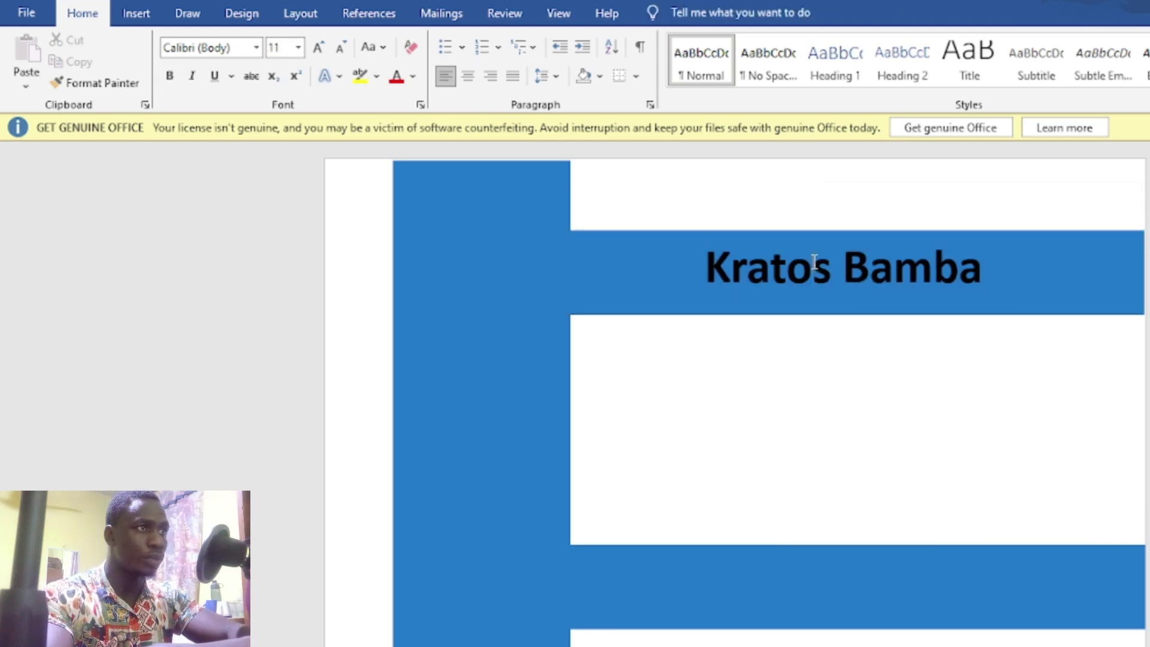
triple_click(816, 270)
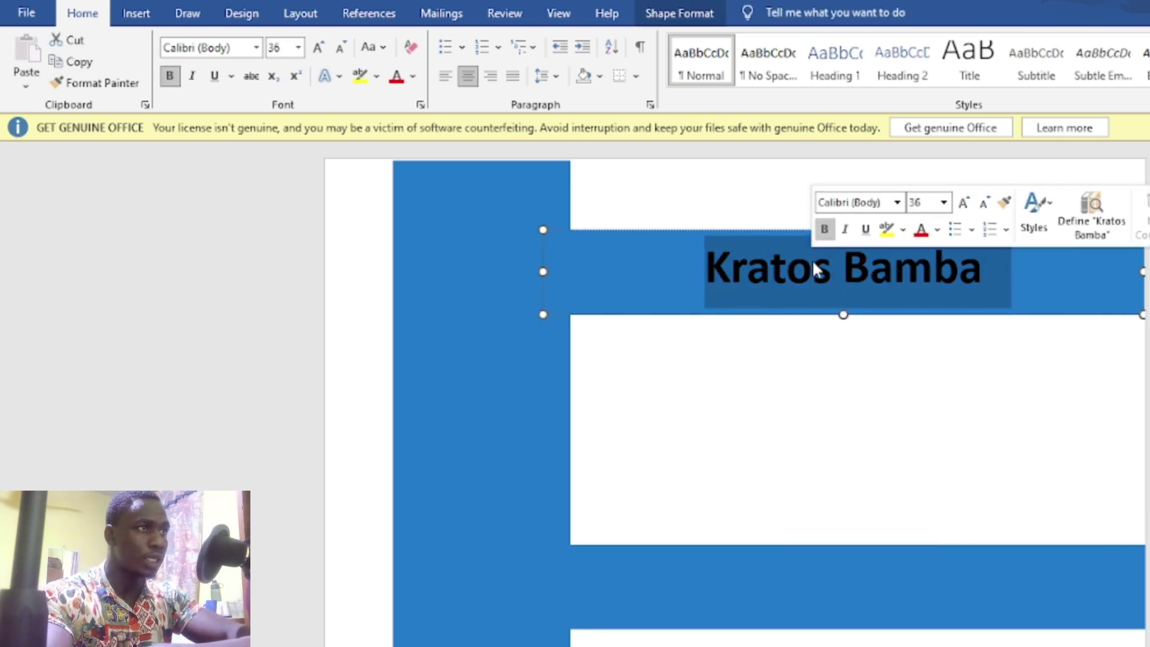
left_click(945, 203)
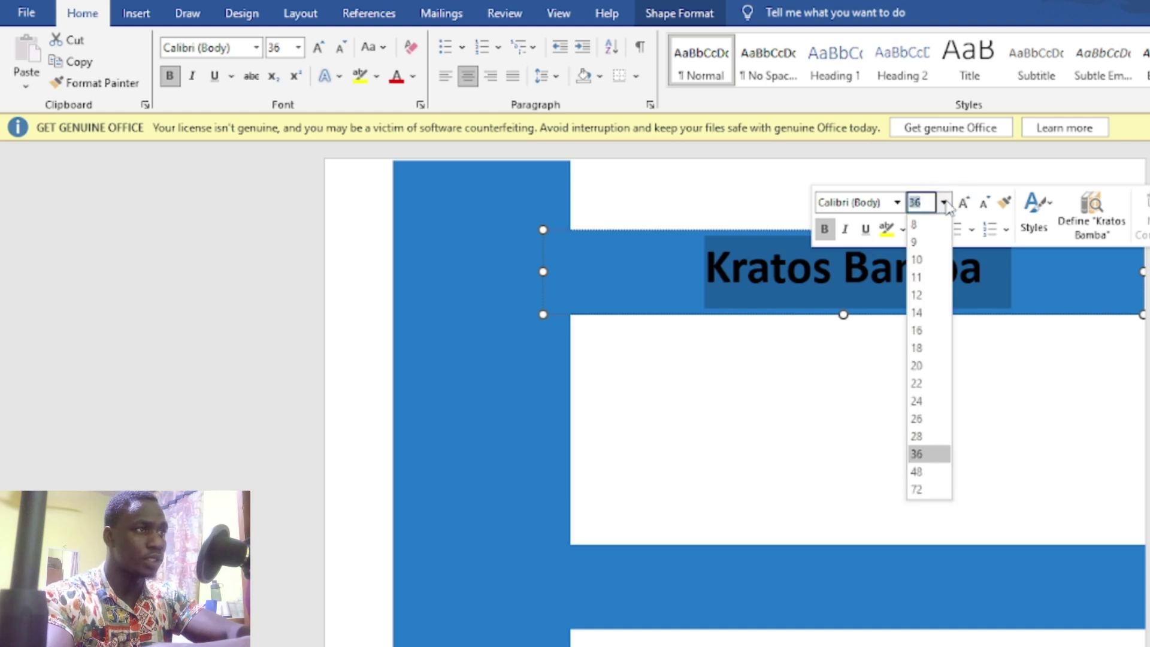
left_click(937, 473)
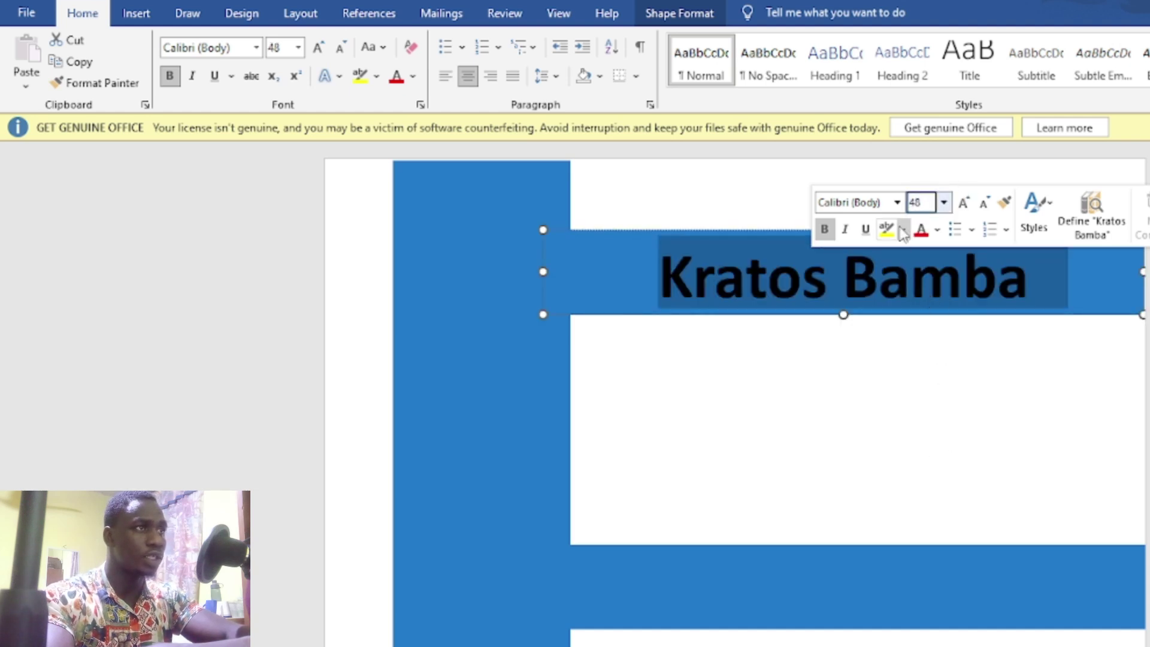
left_click(898, 203)
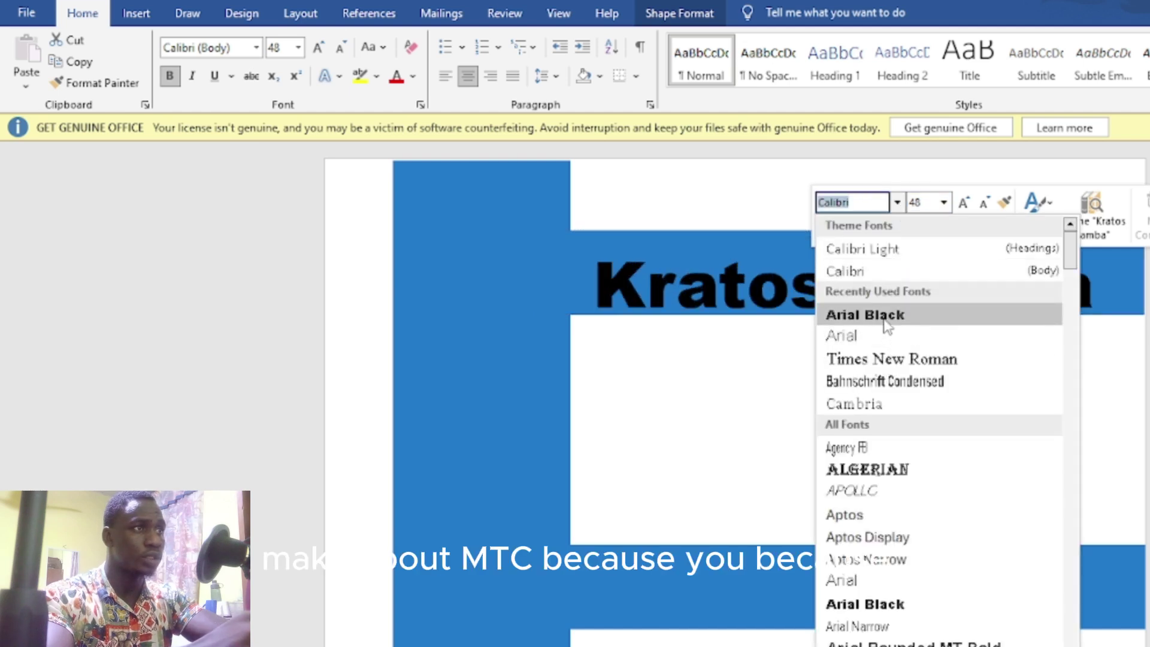
left_click(881, 364)
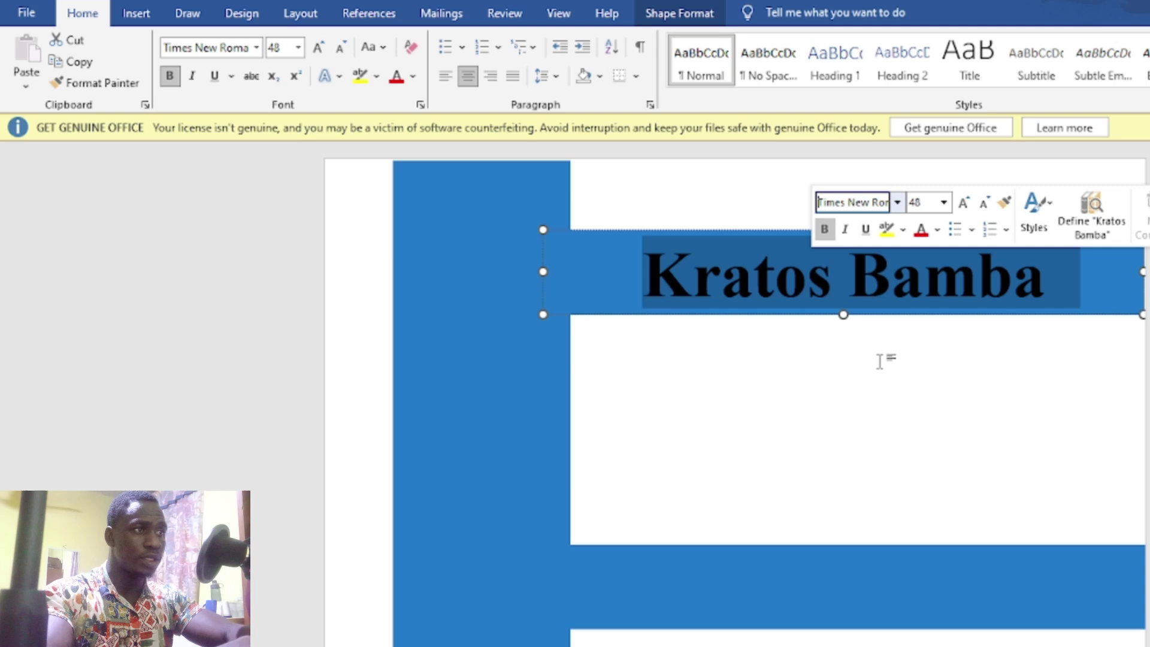
left_click(851, 585)
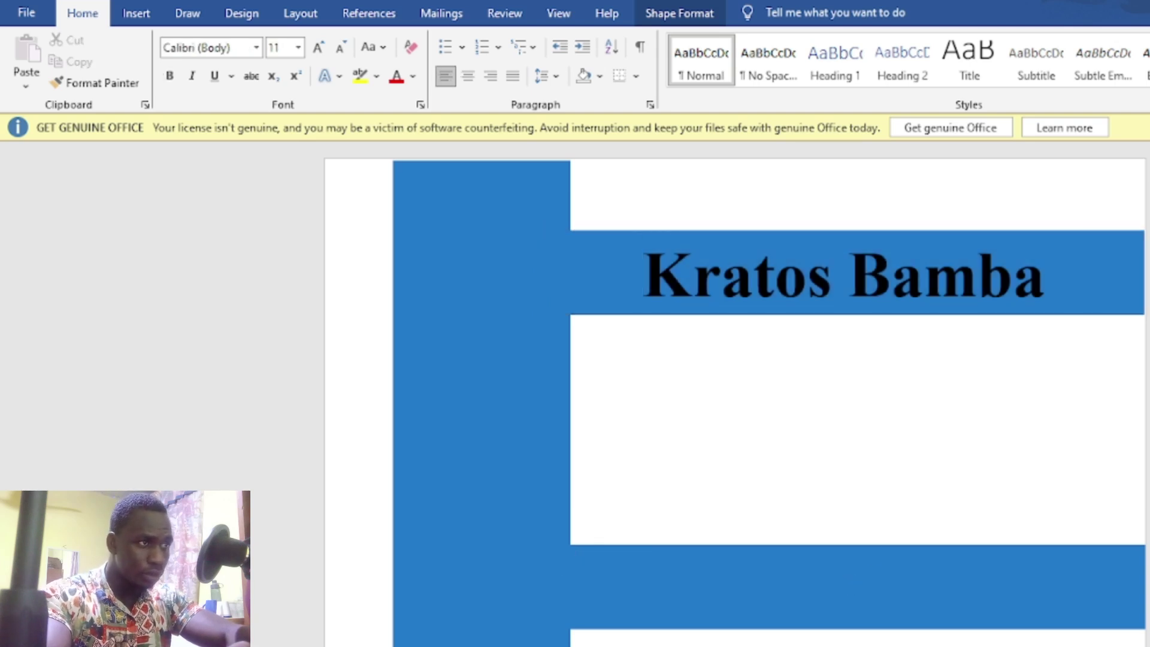
Step: Type 'Education' in the lower bar as a centred 36 pt Times New Roman heading
left_click(797, 593)
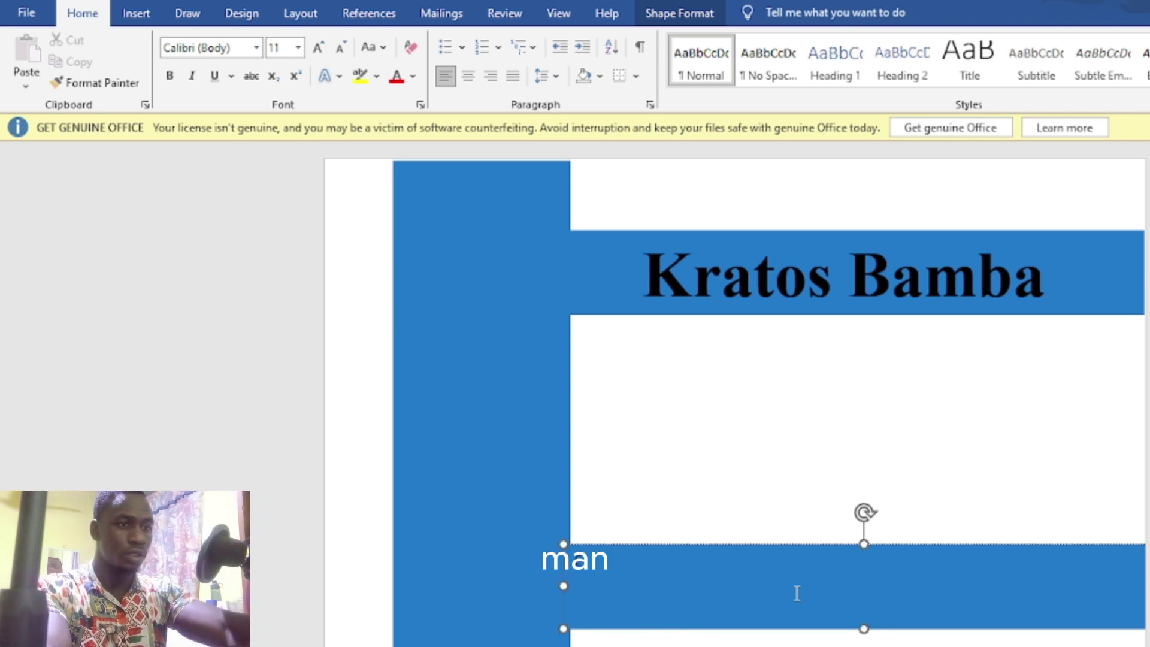
type("Educati")
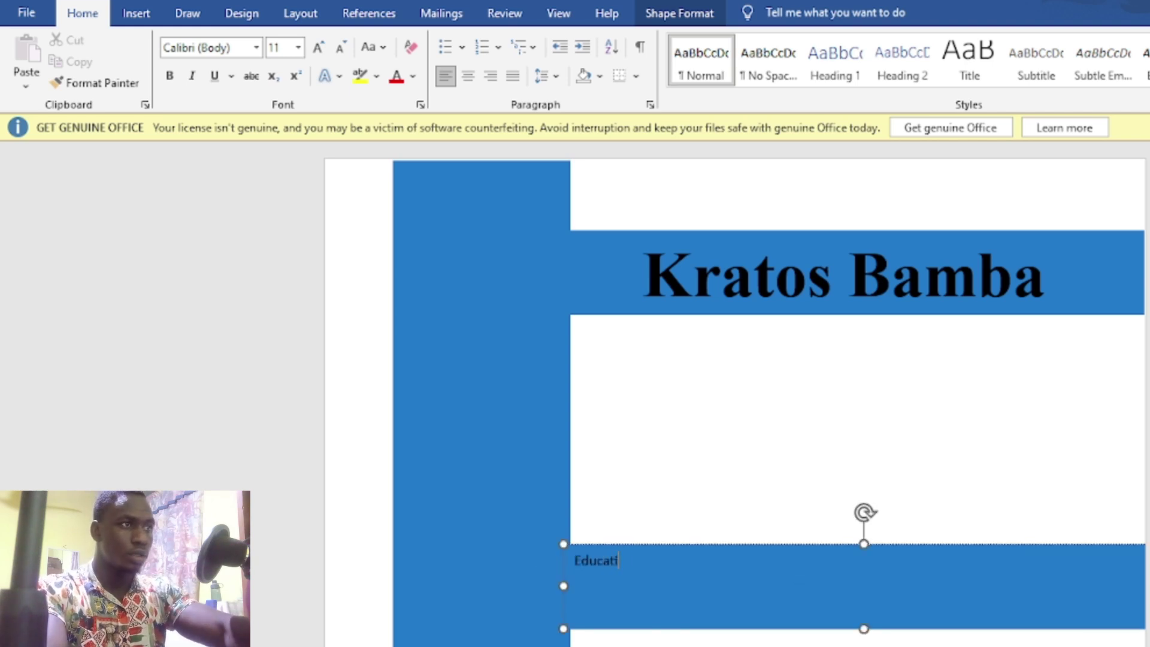
type("on")
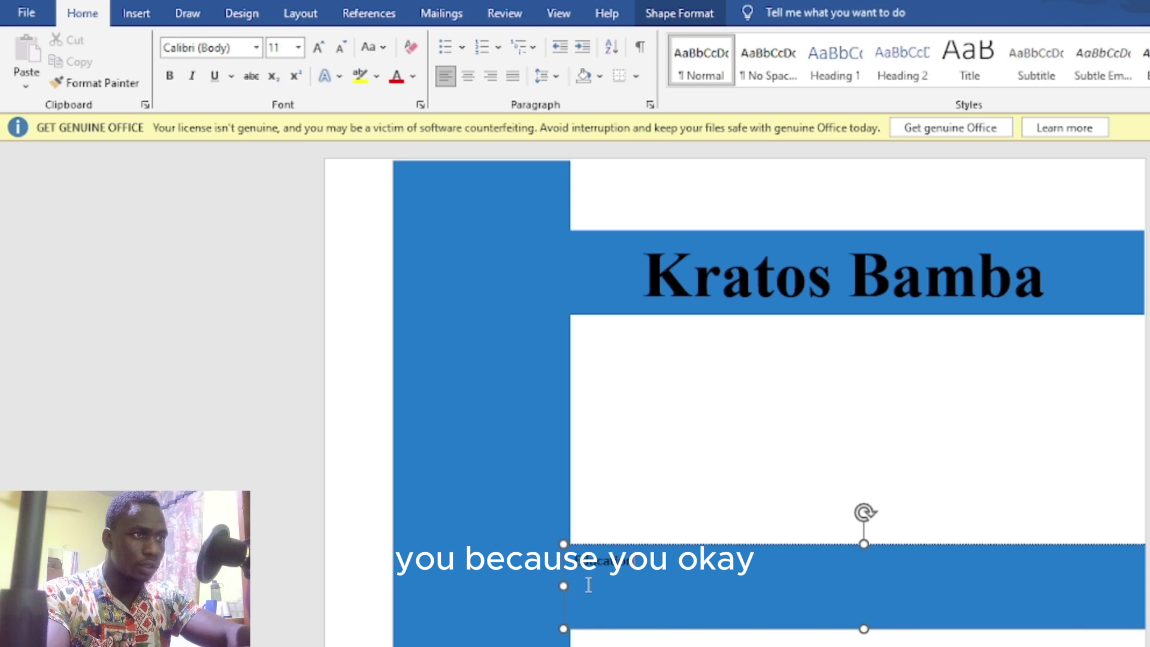
double_click(601, 564)
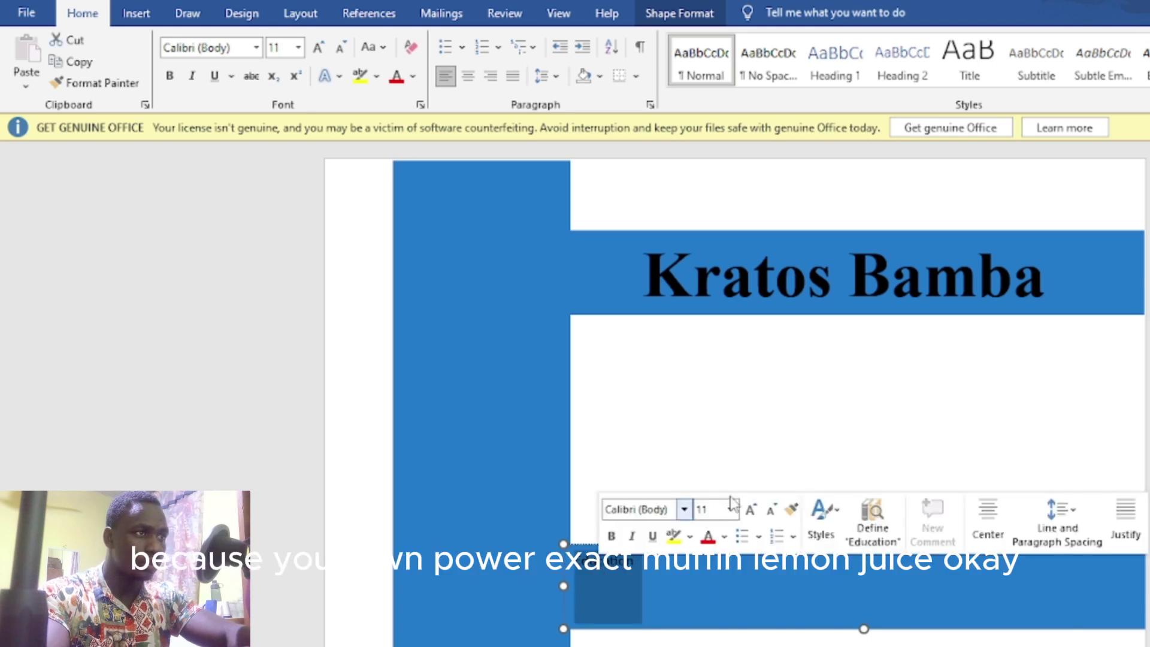
left_click(731, 512)
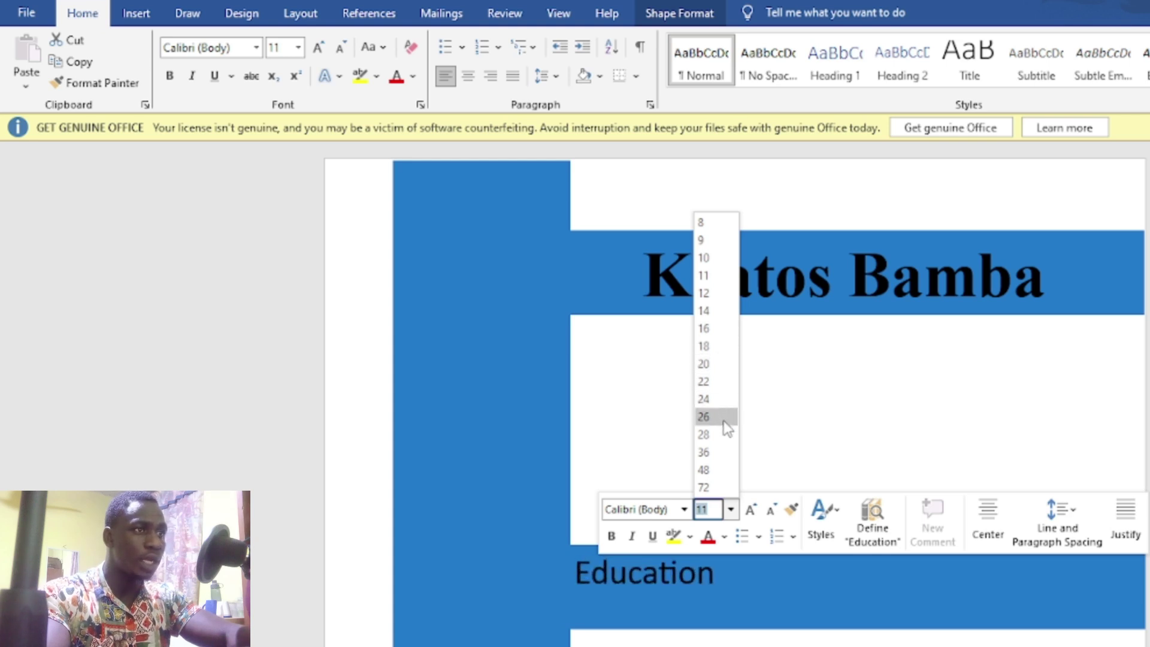
left_click(727, 454)
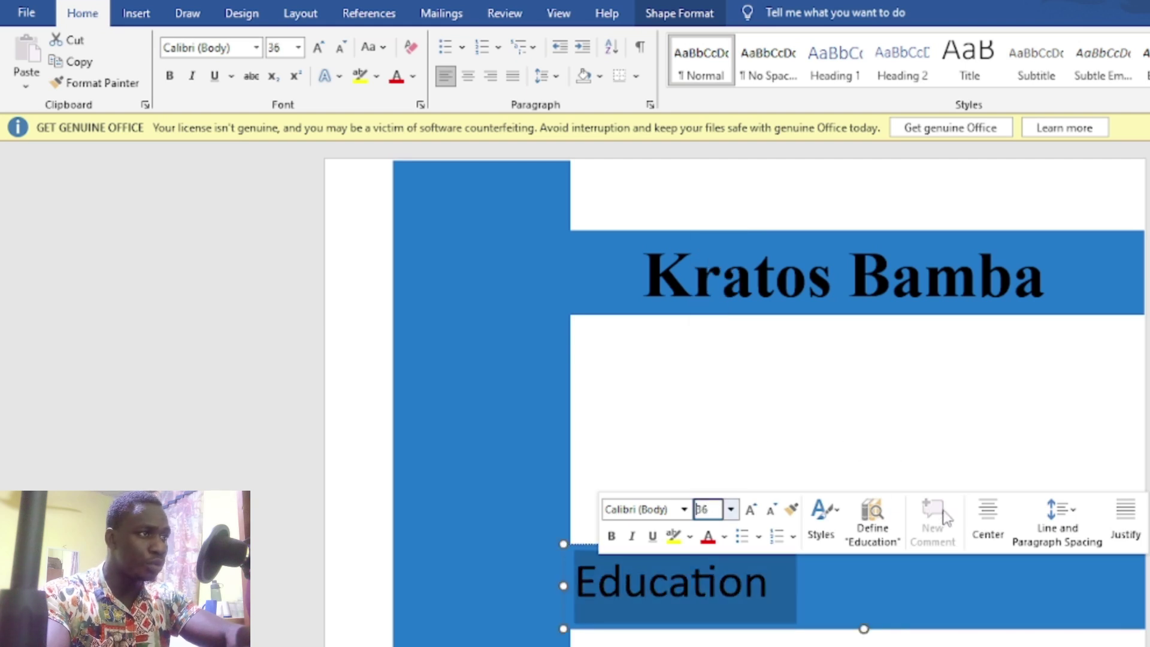
left_click(997, 511)
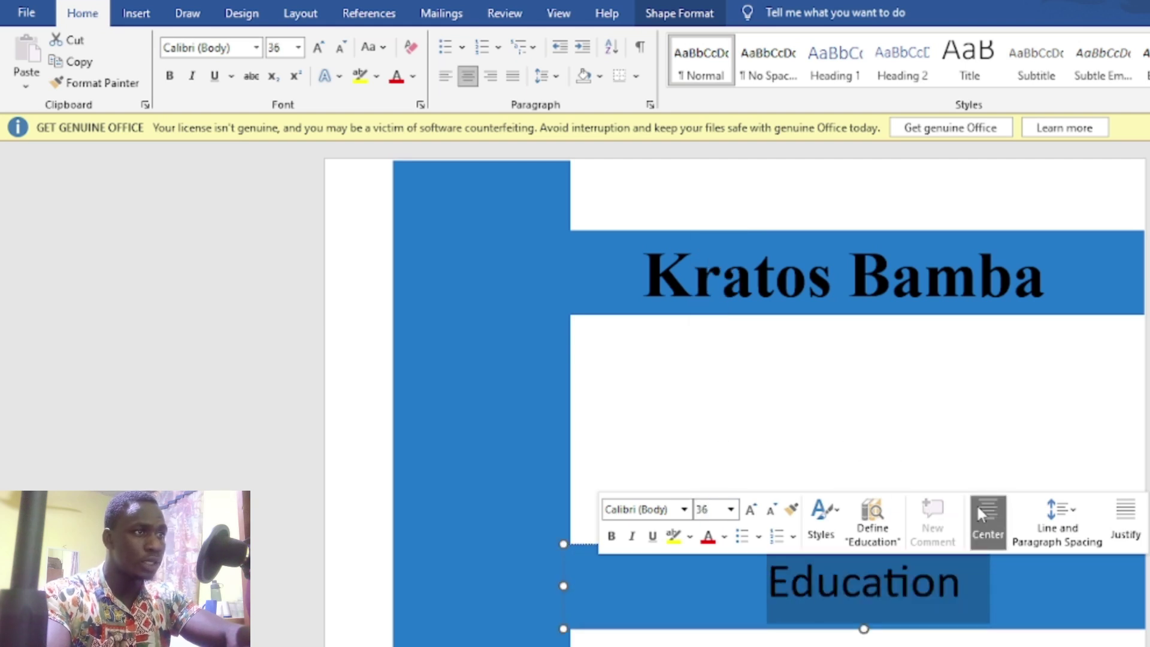
left_click(686, 510)
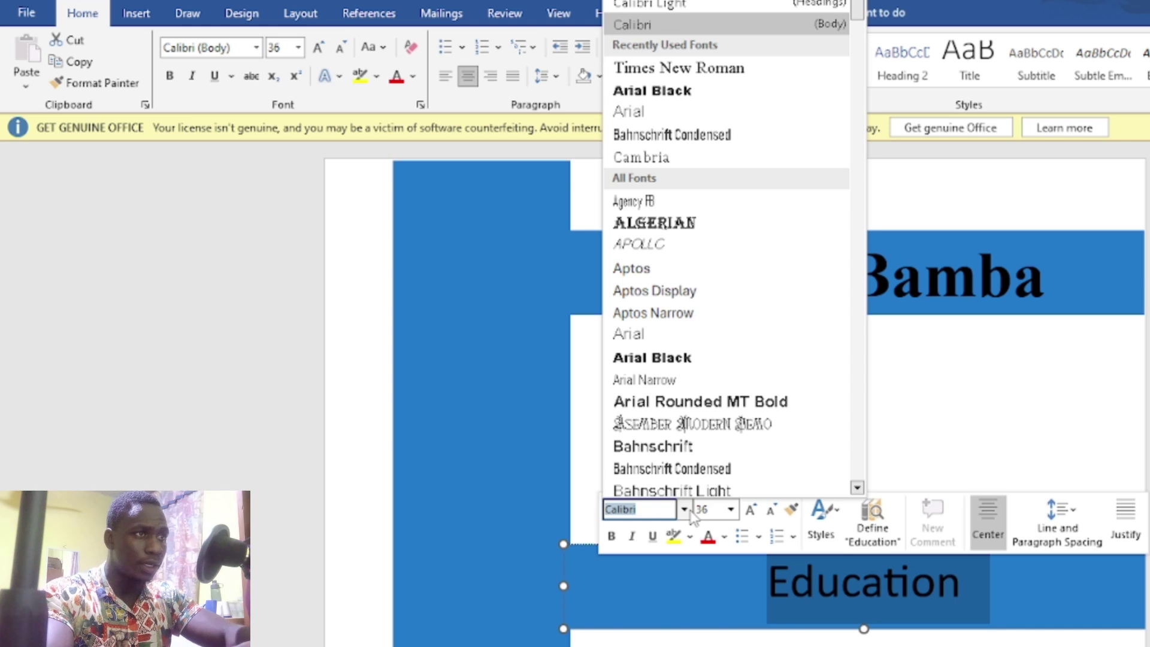
left_click(687, 70)
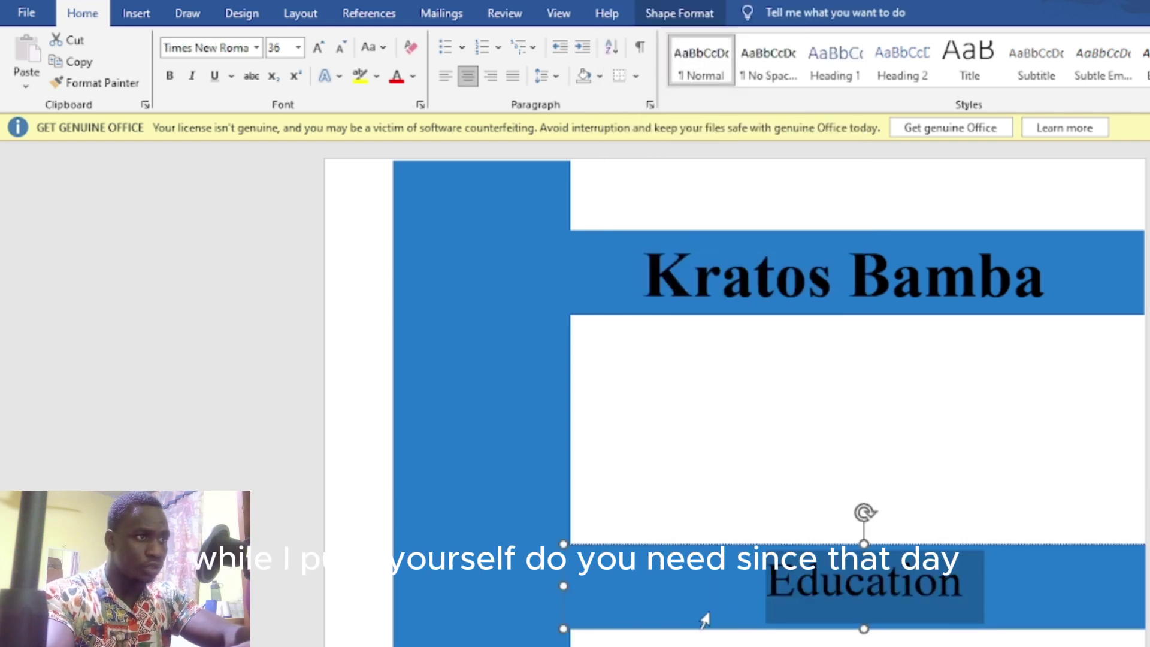
Step: Slim the Education bar by pulling its top and bottom edges inward
left_click(711, 628)
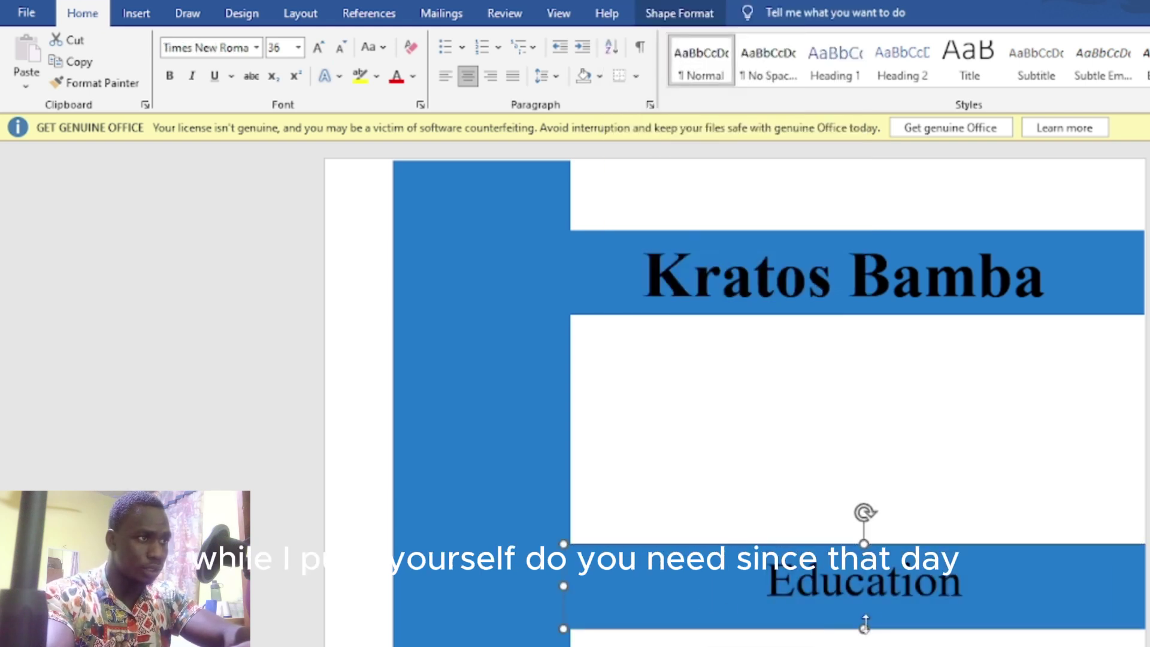
left_click_drag(864, 628, 865, 609)
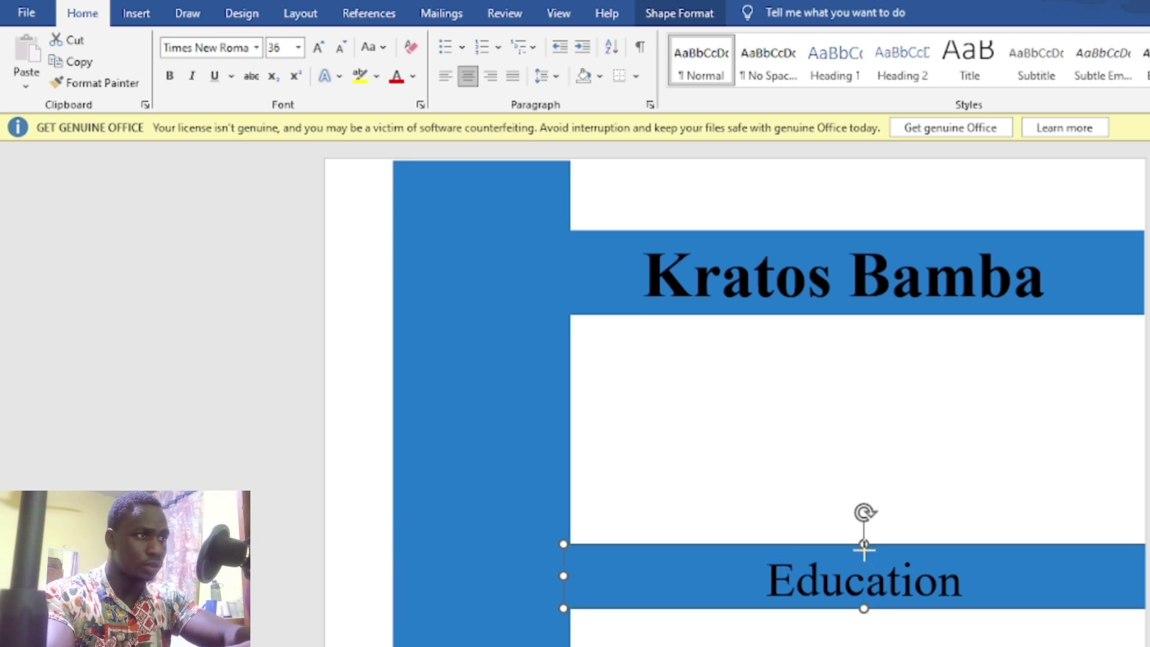
left_click_drag(865, 546, 865, 551)
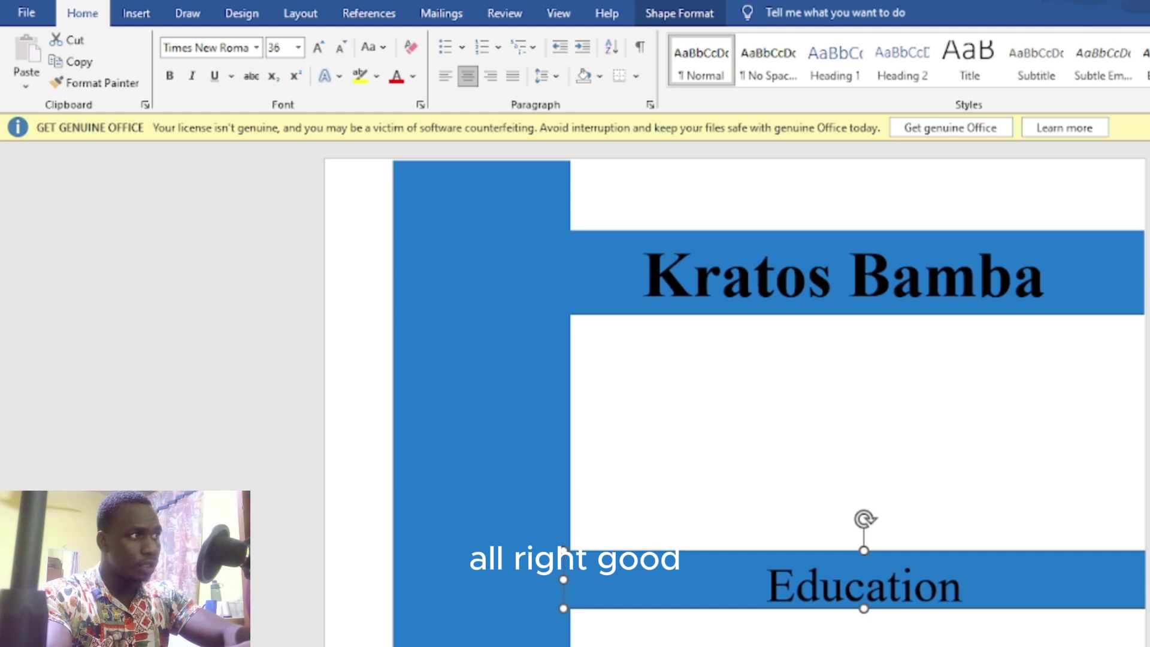
Step: Format 'Loisirs' in the box below Education as centred 36 pt Times New Roman
scroll(987, 577, "down", 3)
scroll(852, 392, "up", 2)
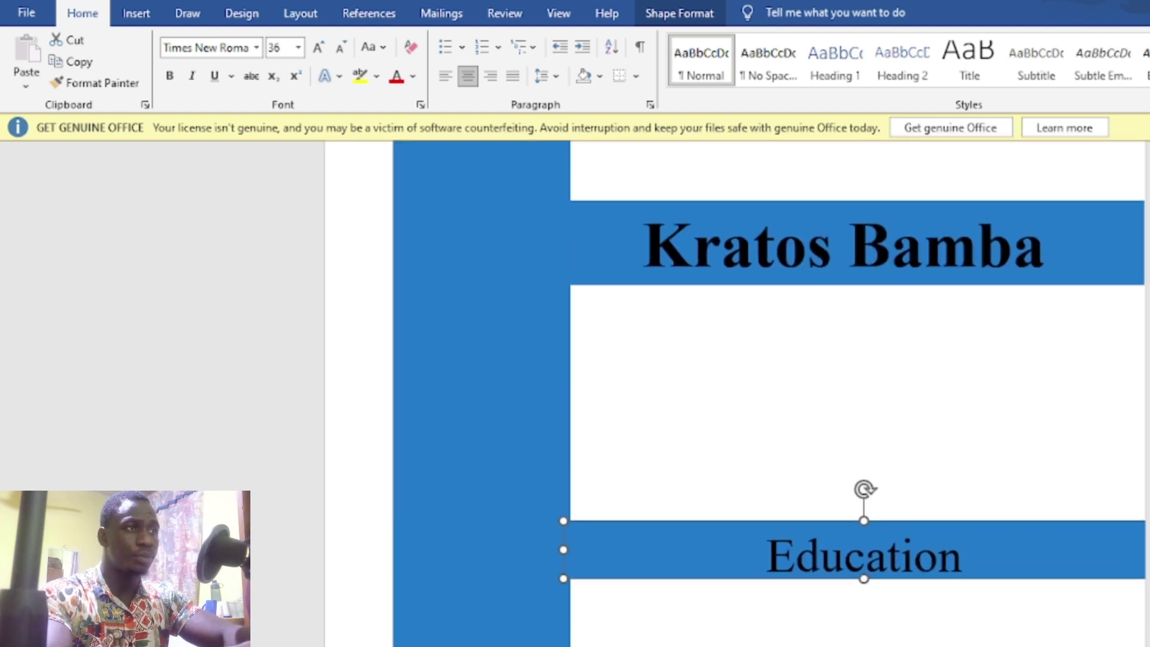
scroll(853, 393, "down", 2)
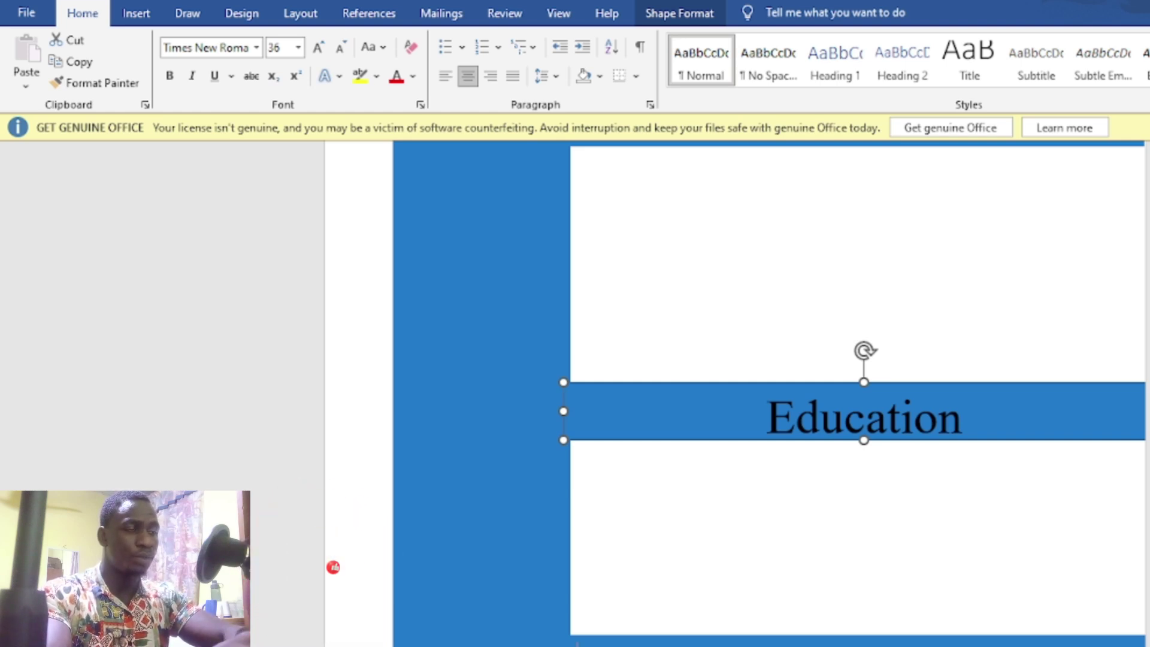
left_click(578, 644)
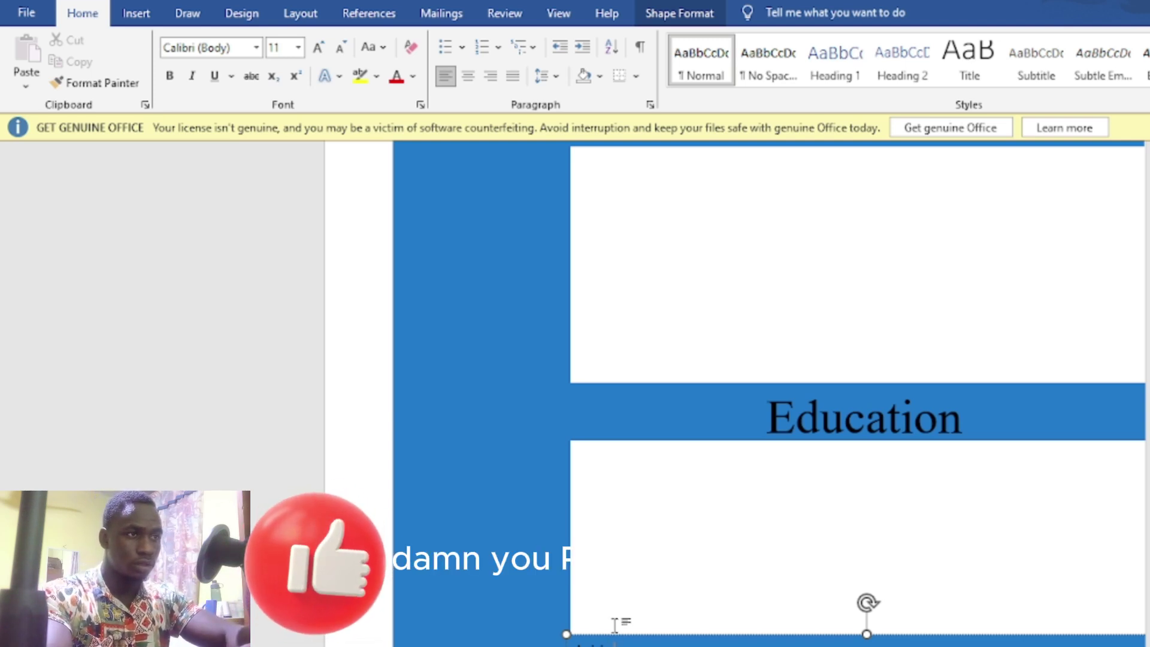
double_click(602, 644)
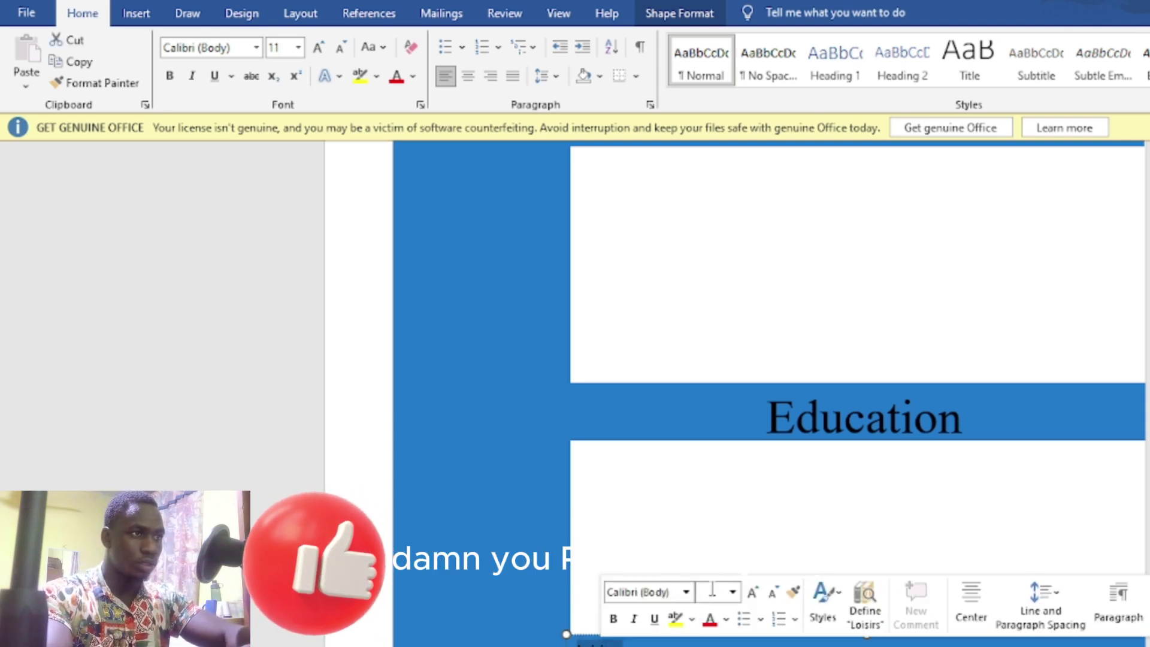
left_click(733, 592)
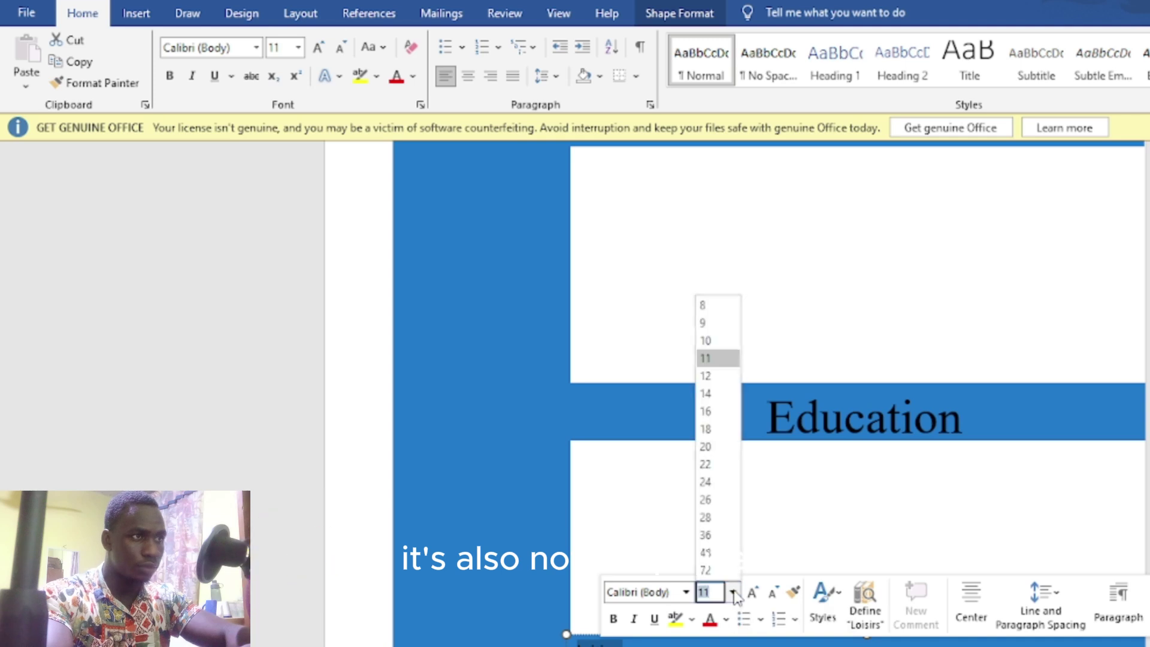
left_click(723, 537)
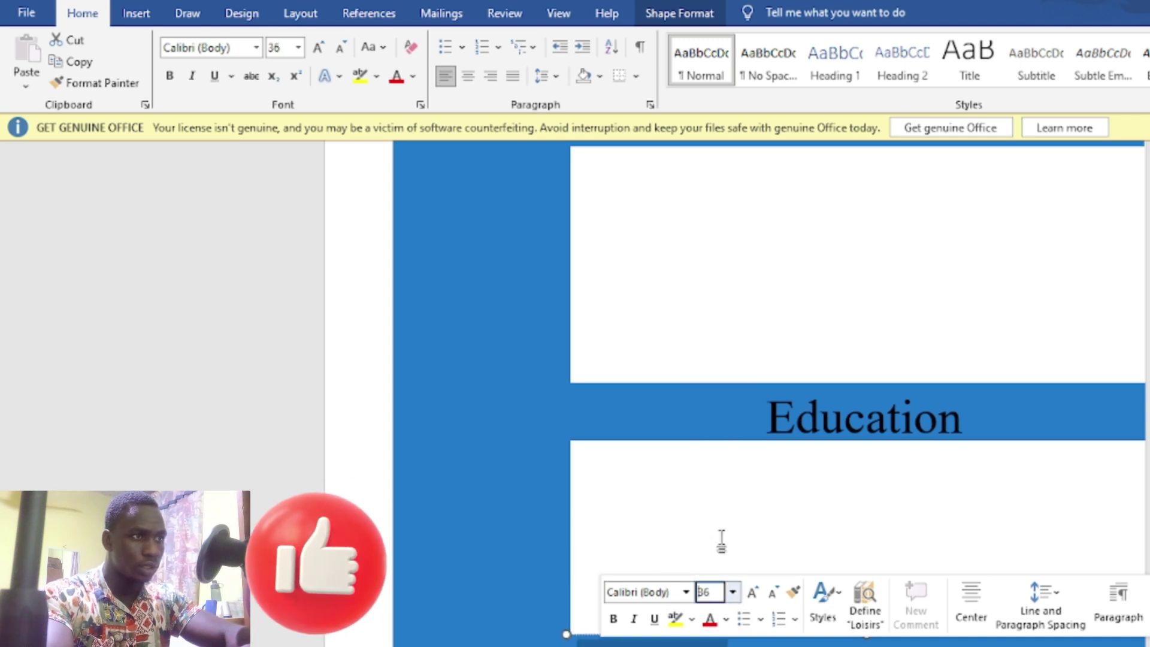
left_click(686, 592)
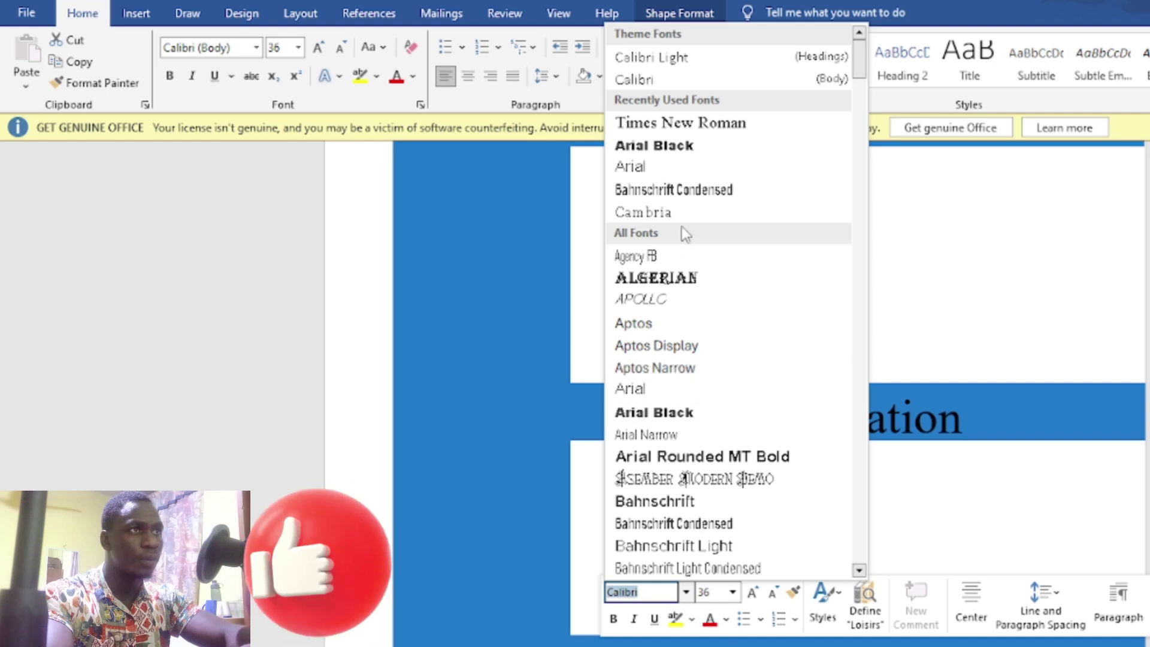
left_click(690, 123)
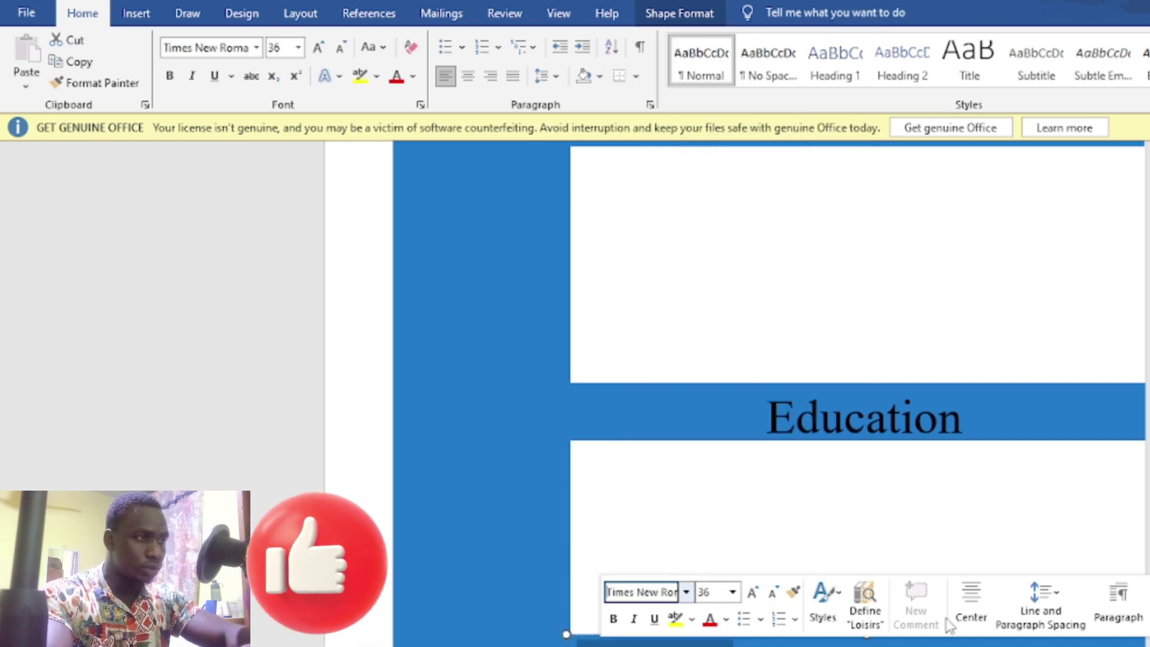
left_click(969, 609)
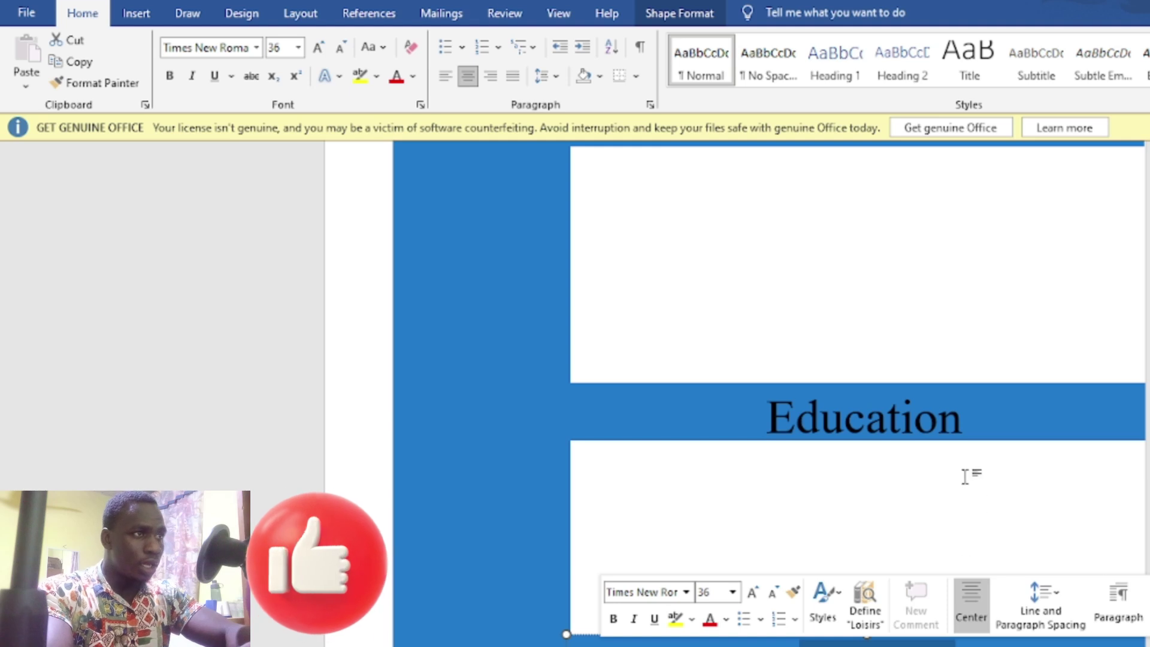
scroll(965, 482, "up", 2)
scroll(1048, 257, "up", 2)
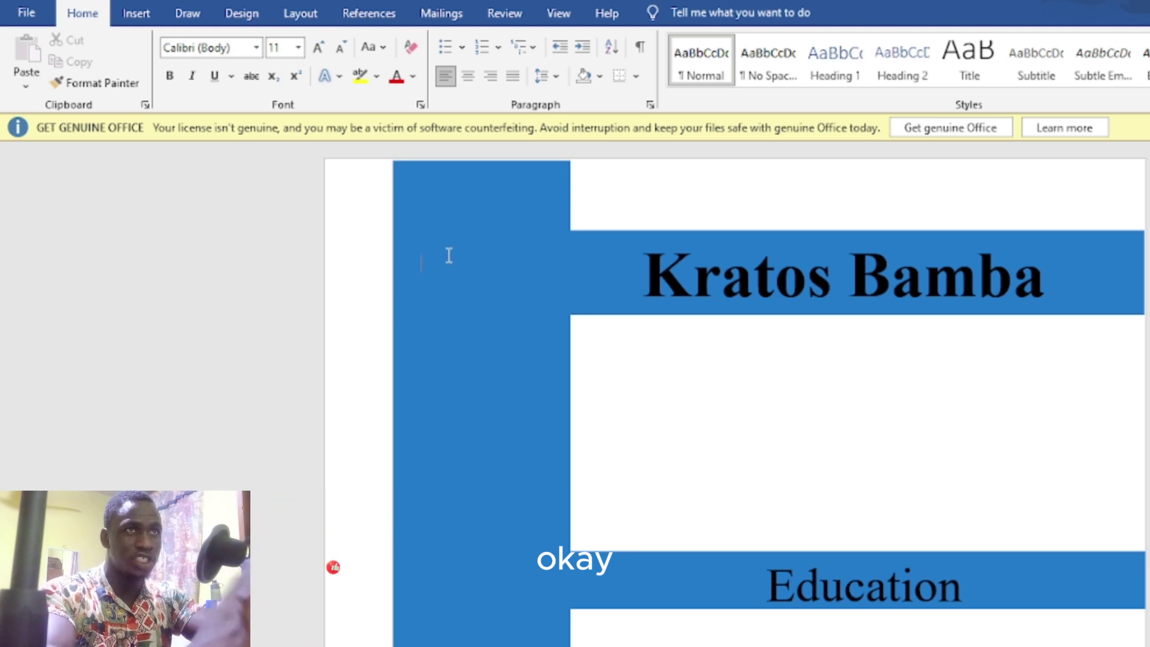
Step: Insert the portrait photo from the Pictures folder into the resume page
left_click(145, 20)
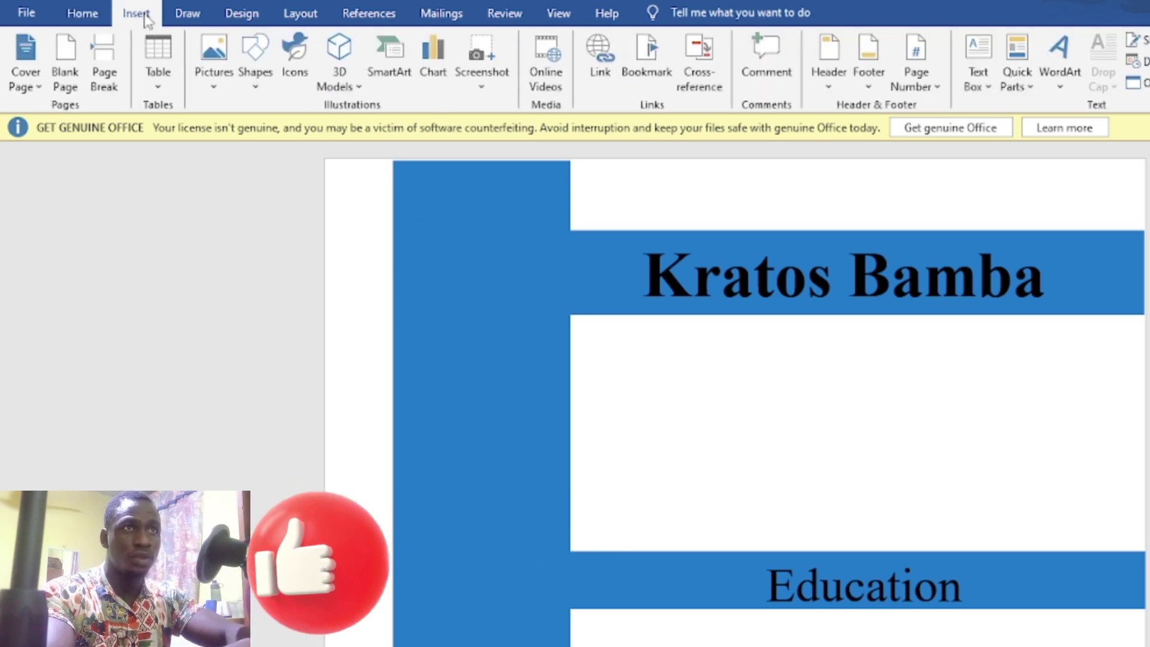
left_click(214, 90)
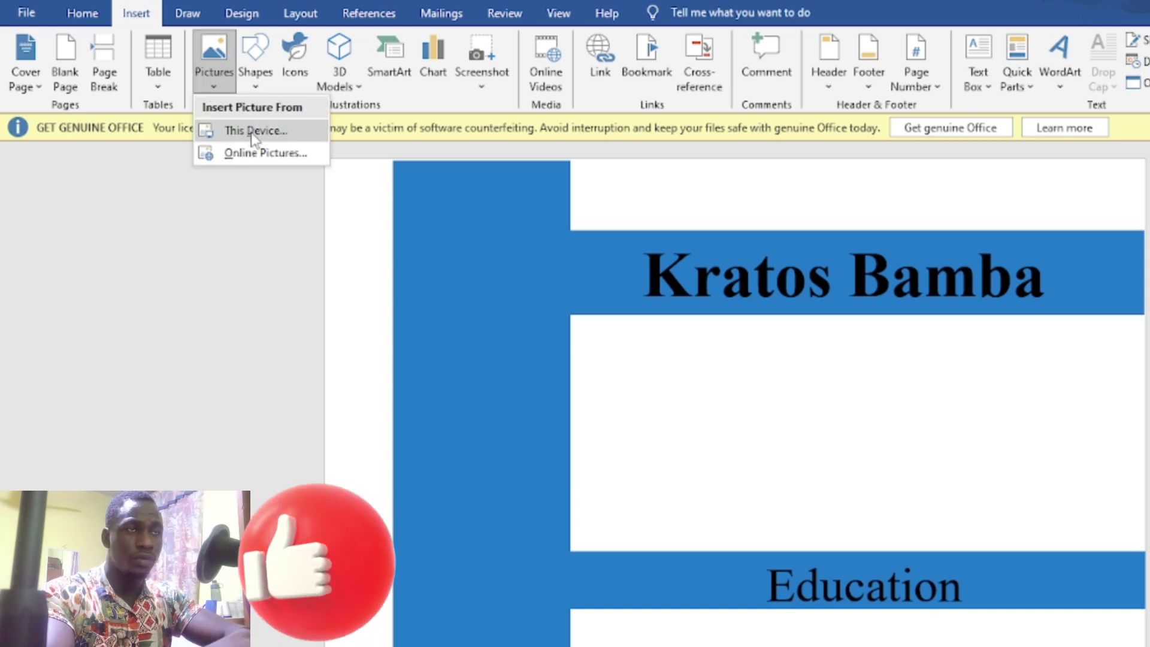
left_click(254, 133)
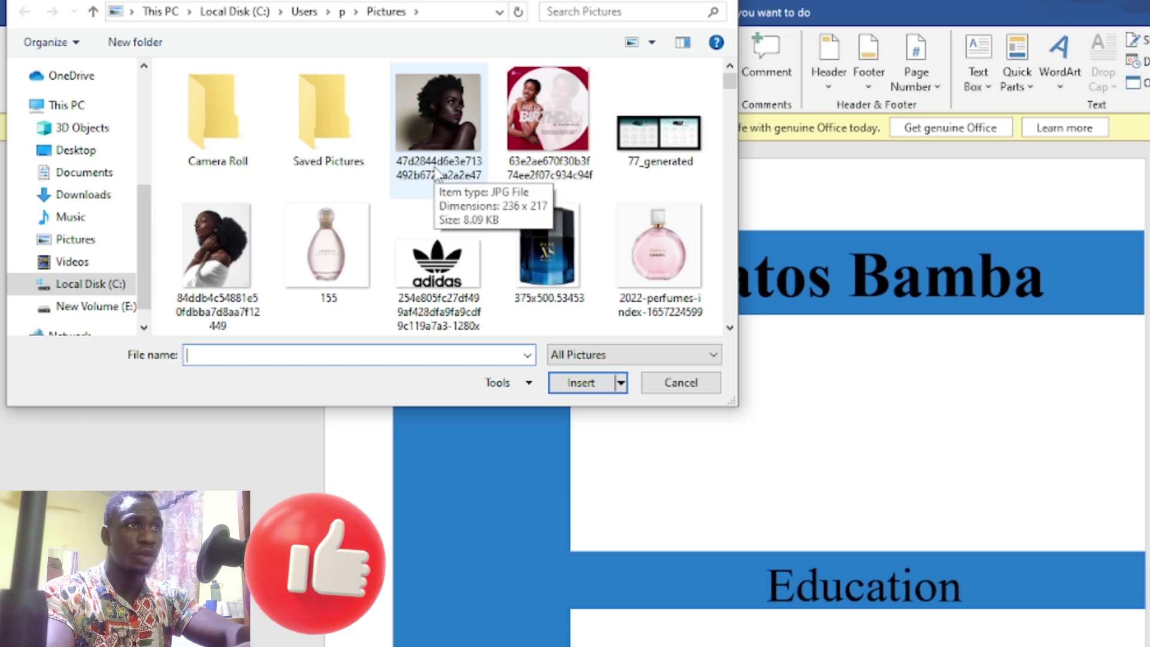
left_click(453, 103)
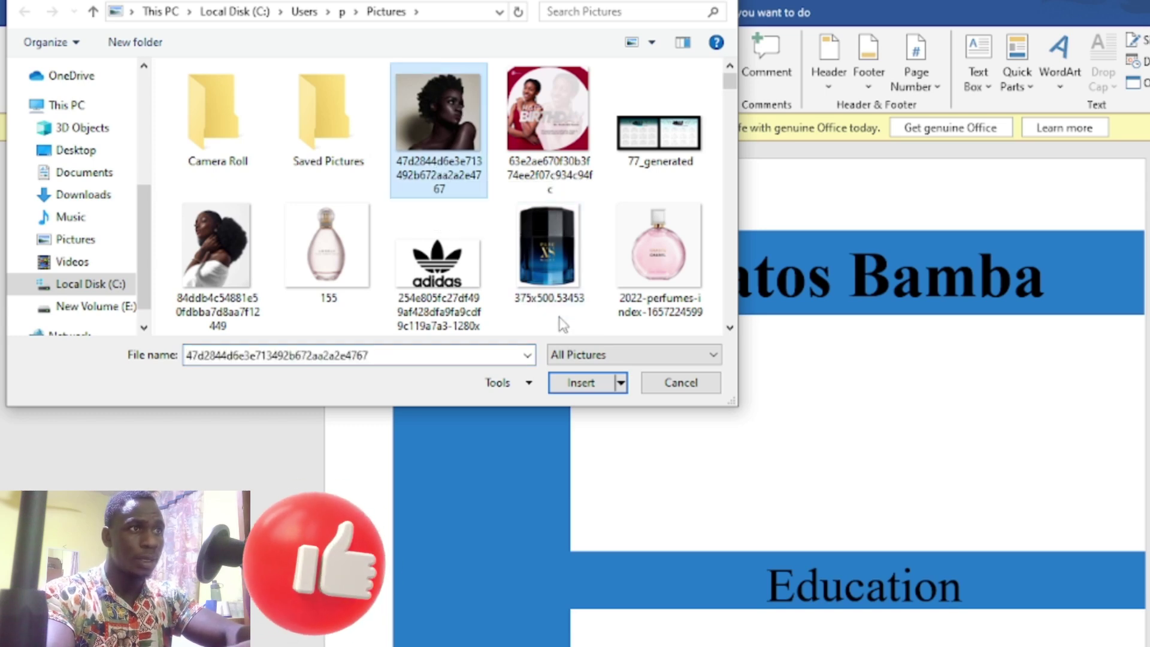
left_click(580, 384)
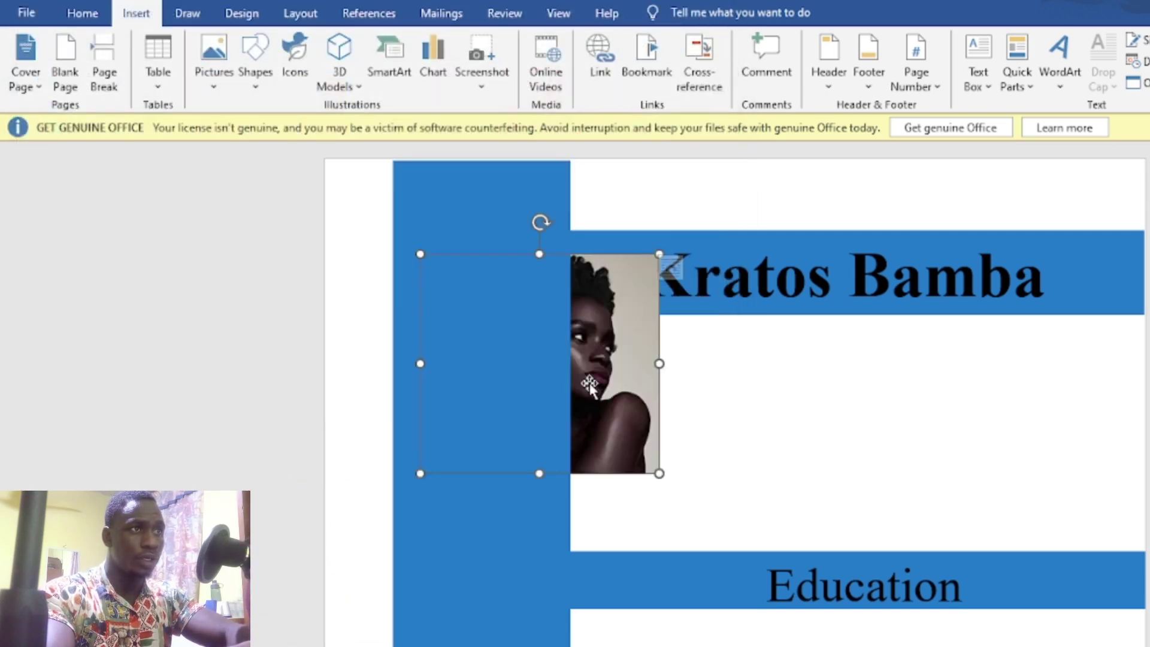
Step: Set the portrait to In Front of Text wrapping and move it to the sidebar's top
left_click_drag(599, 375, 646, 393)
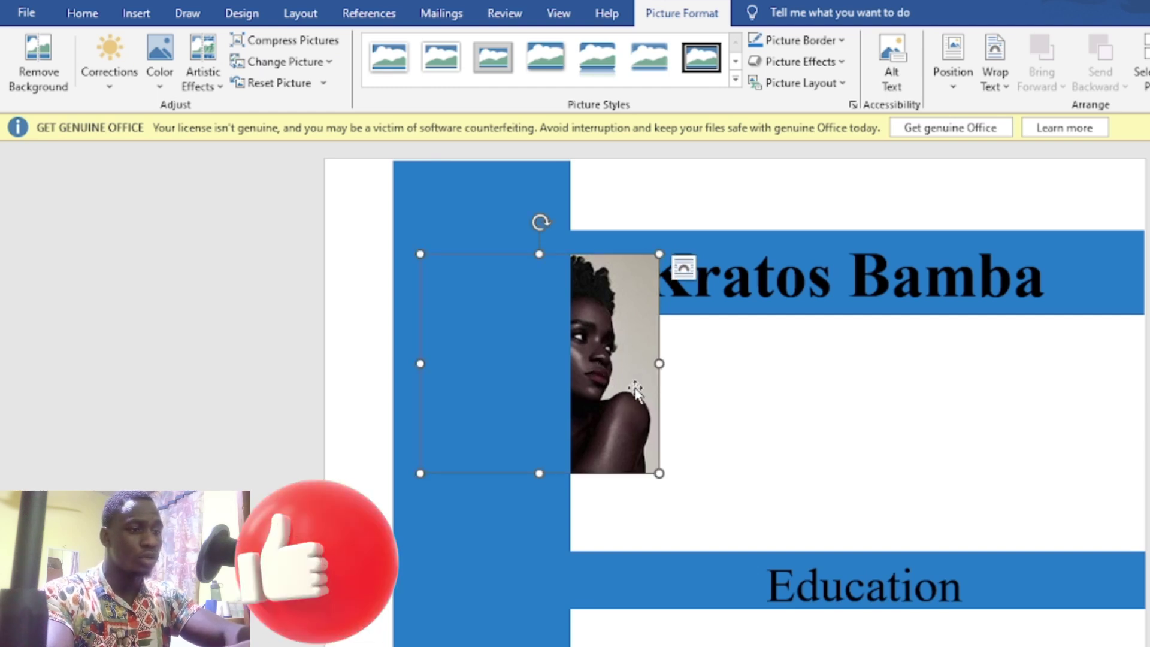
right_click(617, 343)
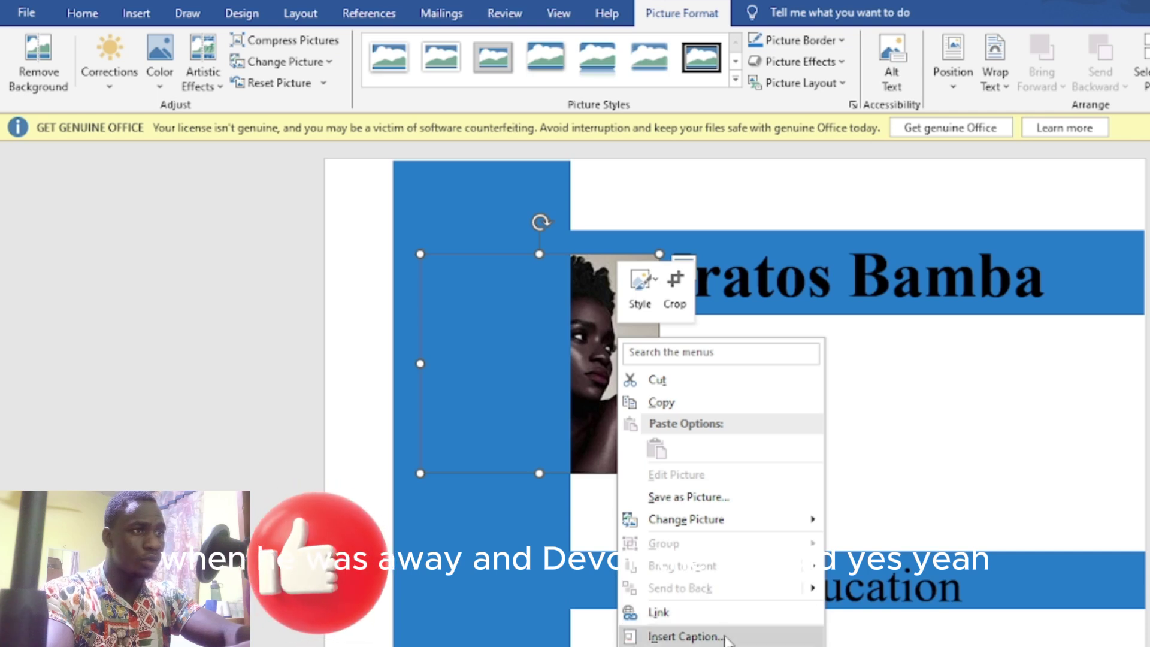
mouse_move(727, 646)
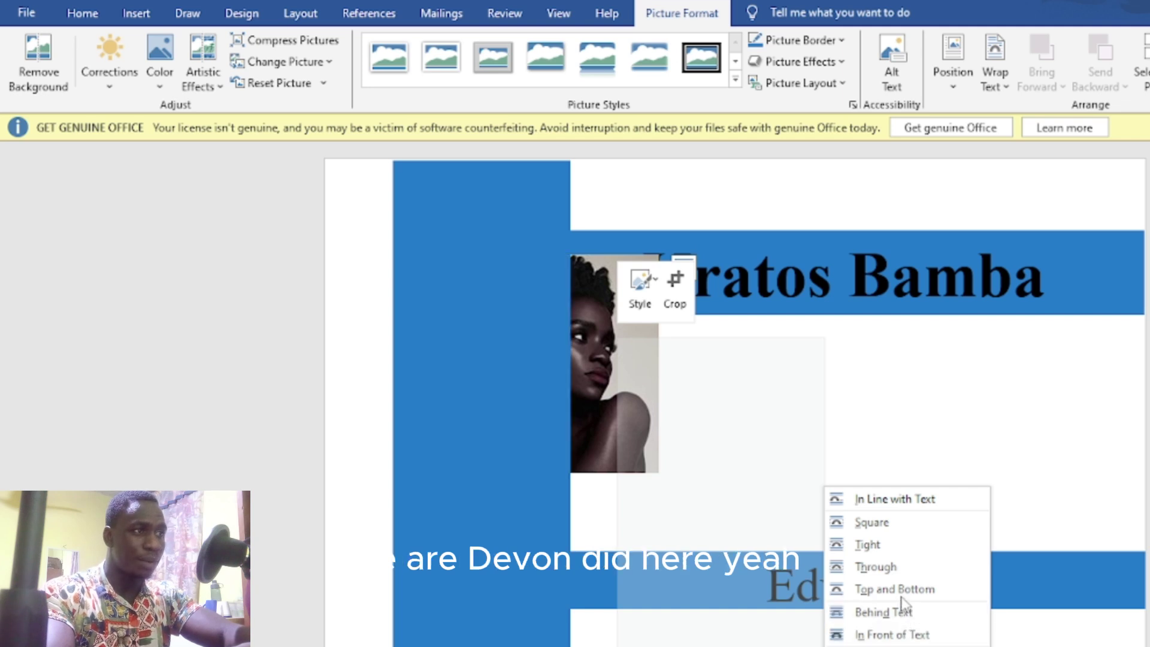
left_click(903, 640)
left_click_drag(591, 397, 593, 361)
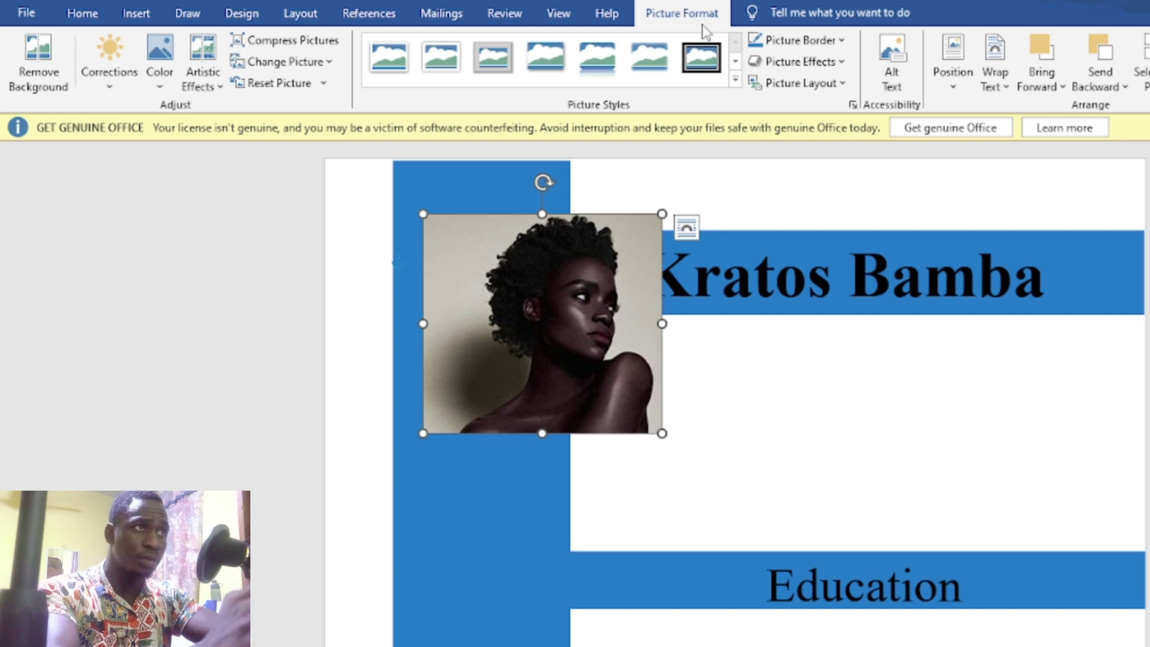
Step: Apply the Soft Edge Oval style and resize the portrait to fill the sidebar top
left_click(736, 80)
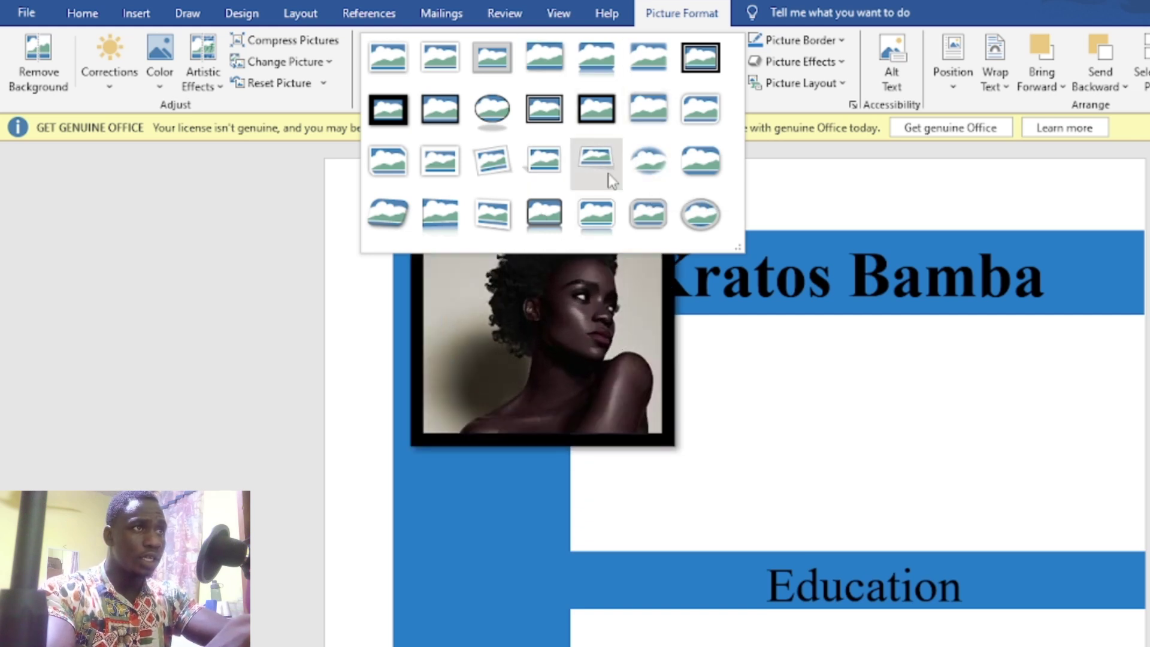
left_click(652, 160)
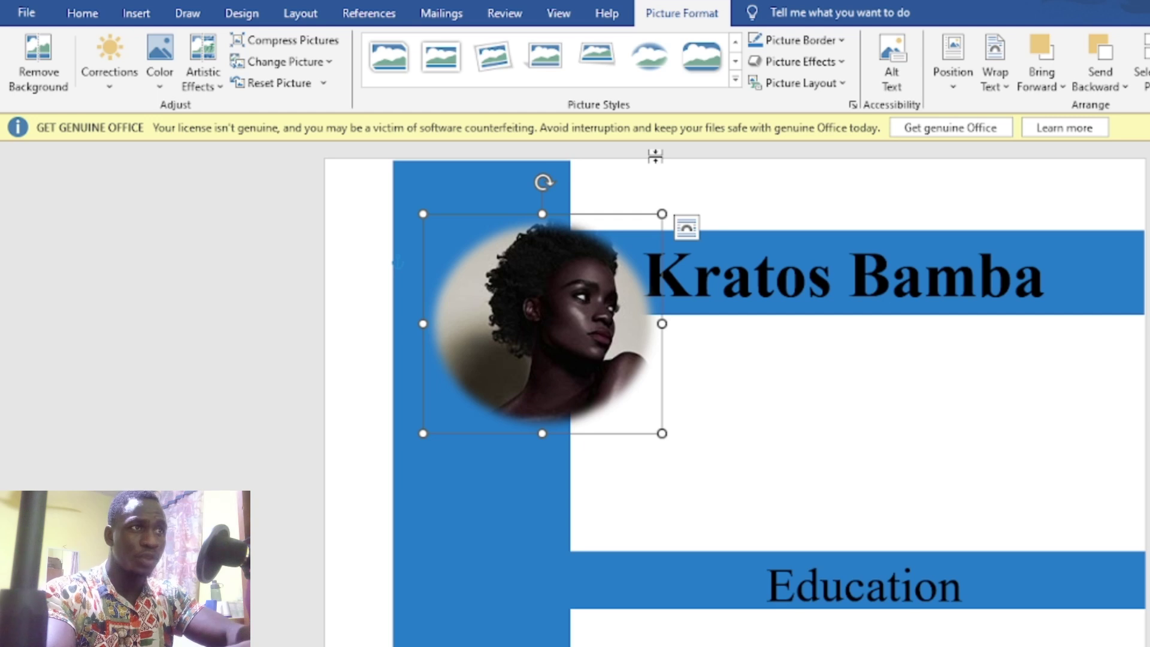
left_click_drag(566, 315, 513, 293)
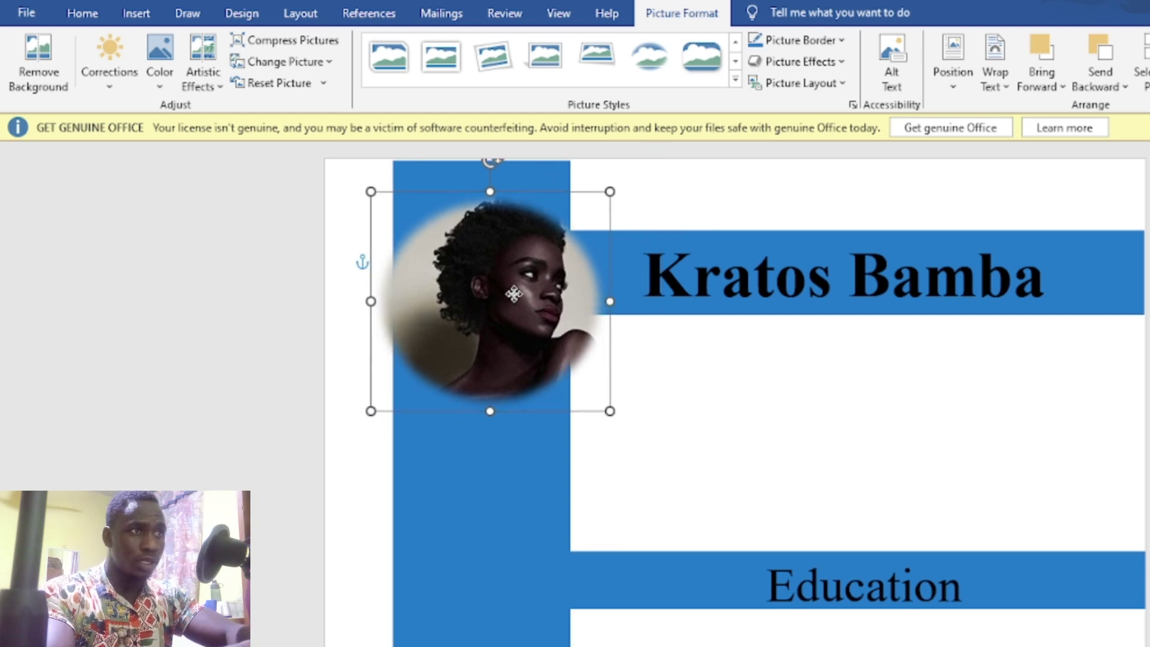
left_click_drag(610, 411, 534, 305)
left_click_drag(477, 276, 504, 295)
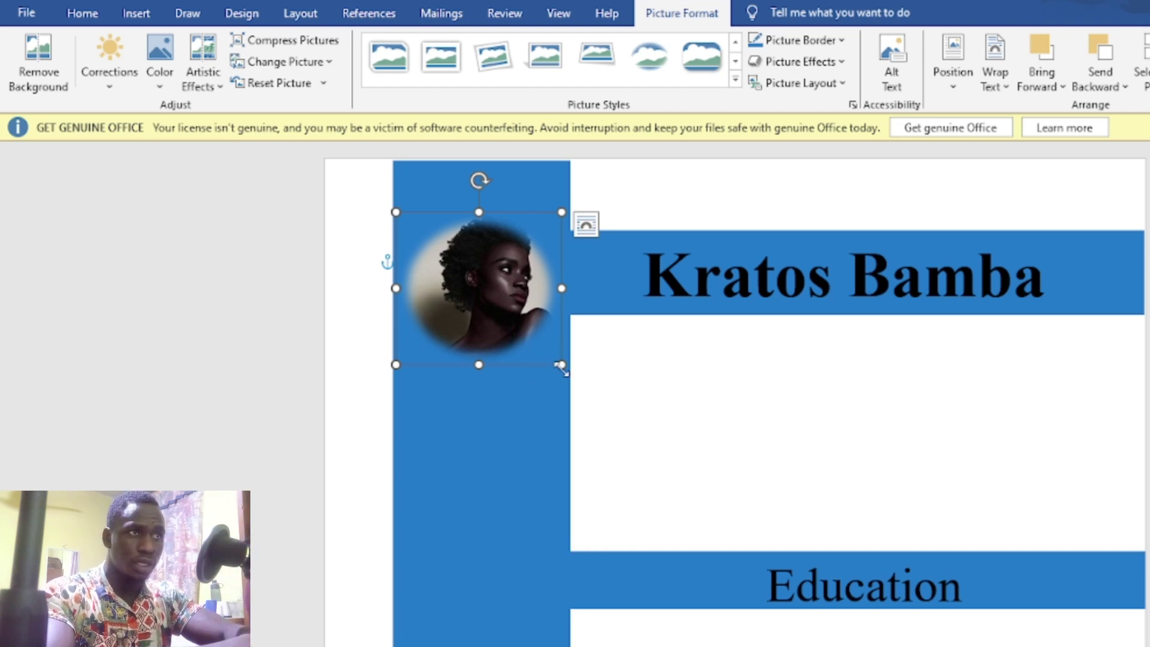
left_click_drag(562, 366, 575, 381)
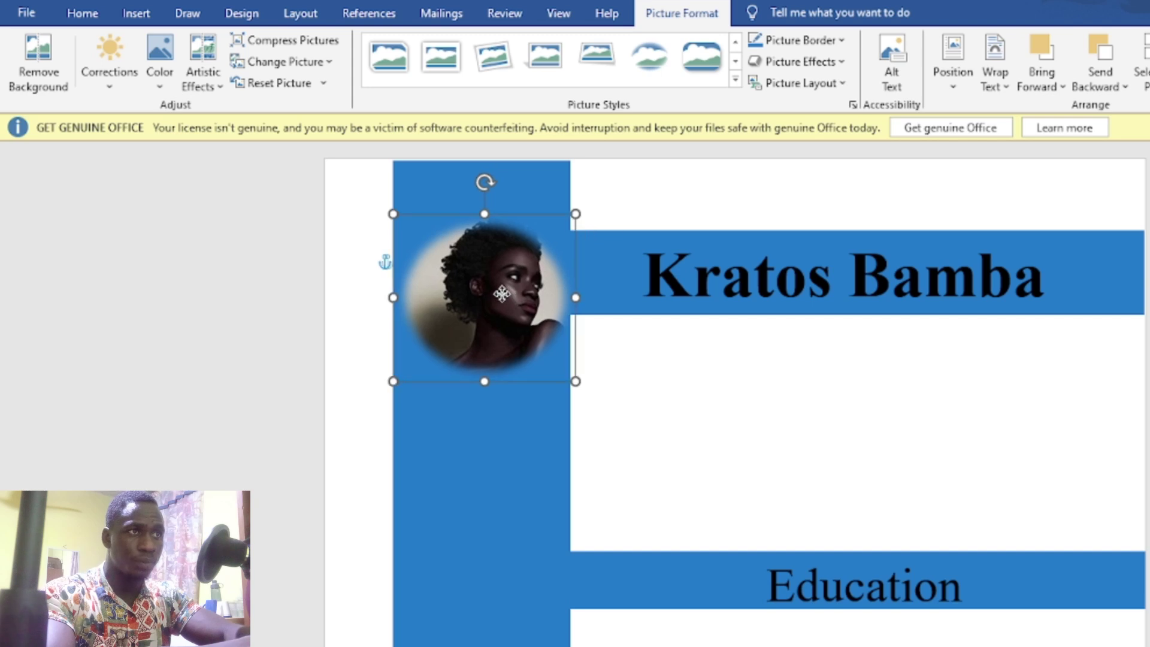
left_click_drag(502, 294, 500, 293)
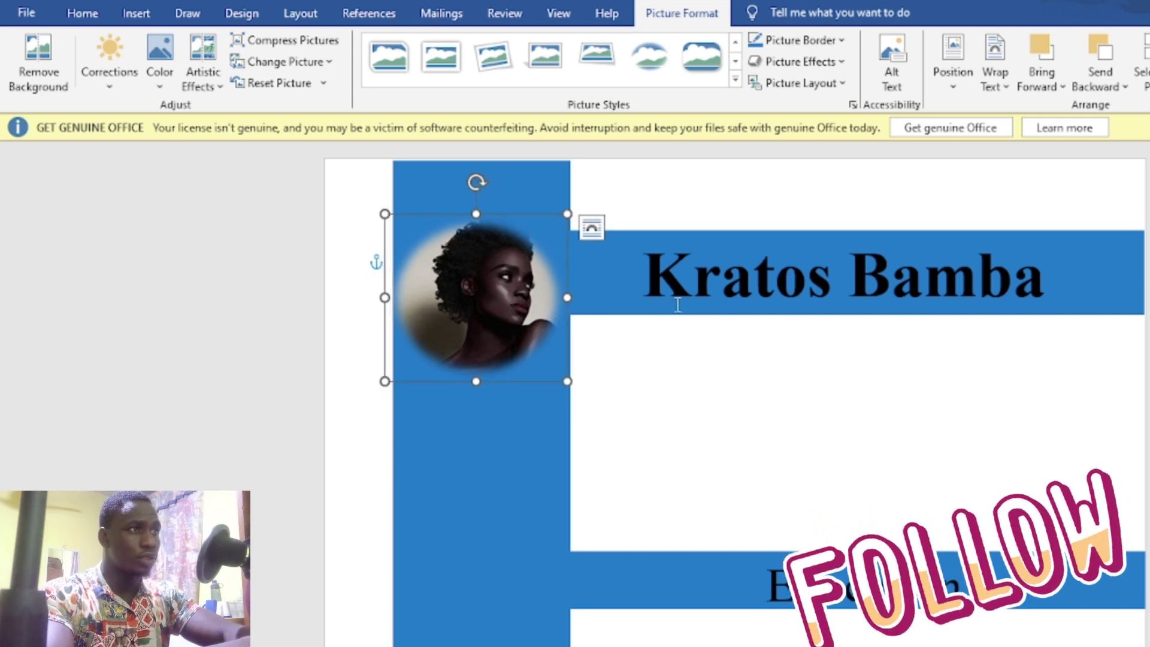
left_click(978, 390)
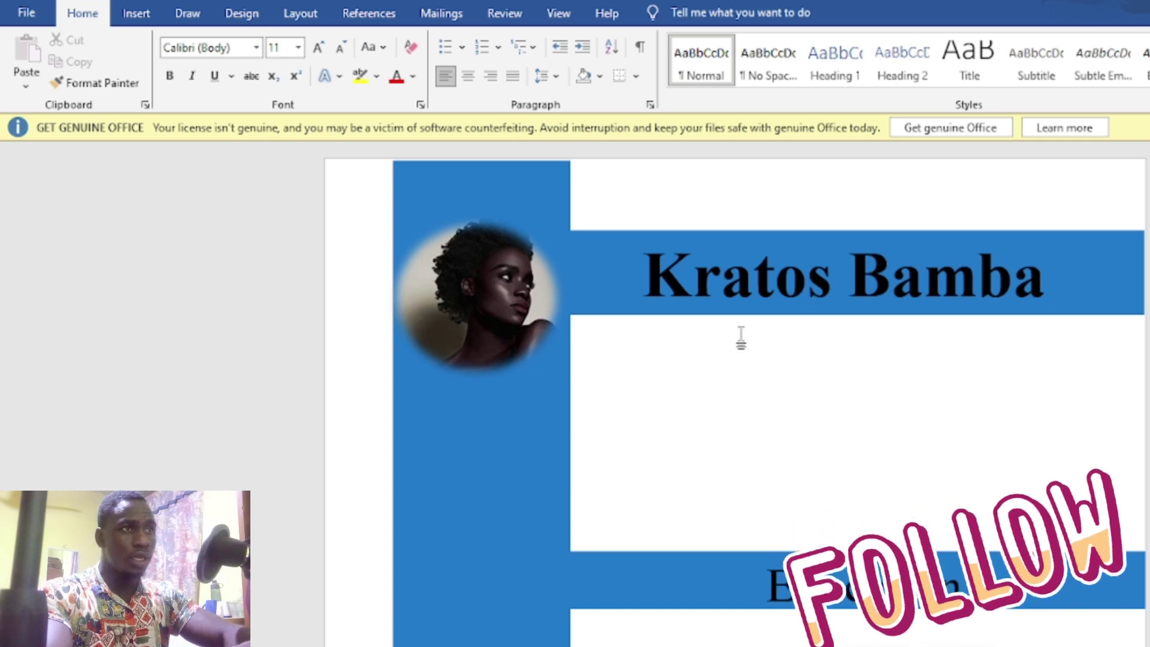
Step: Widen the blue sidebar slightly and test typing a letter inside it
left_click(556, 461)
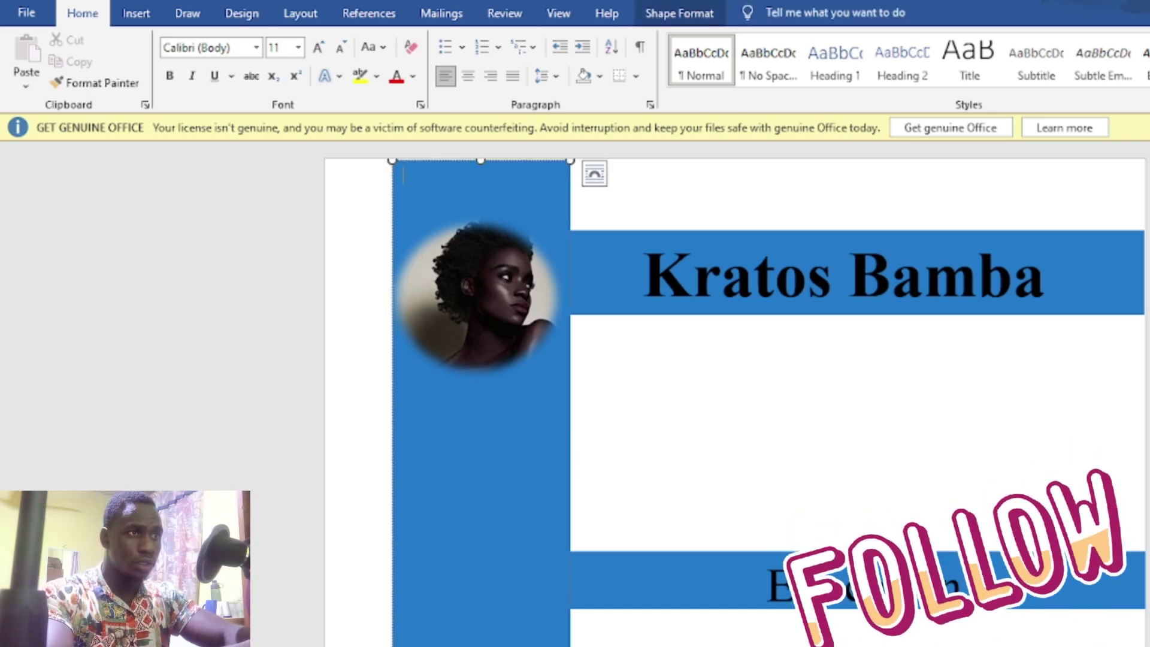
left_click_drag(570, 646, 583, 646)
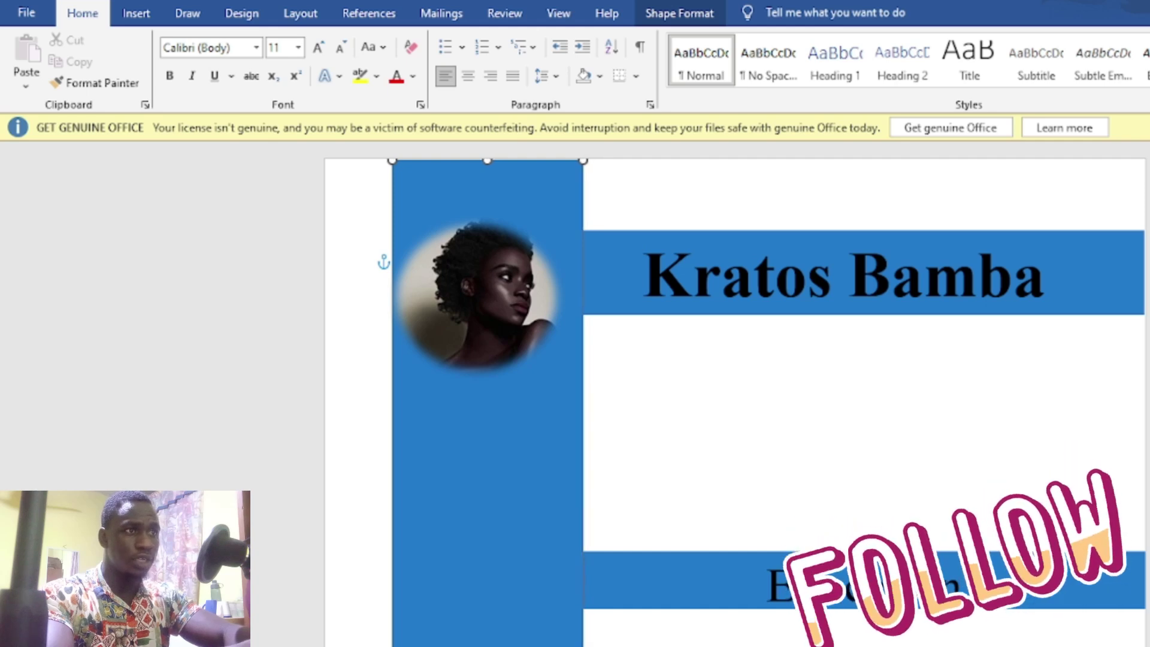
left_click(430, 470)
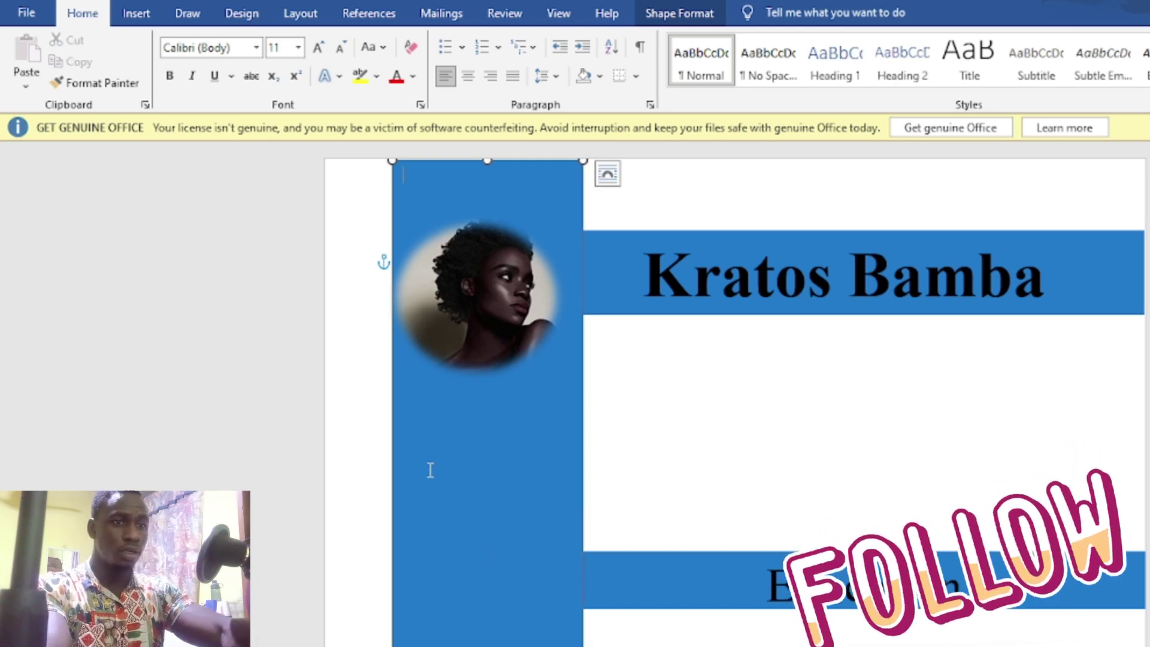
type("P")
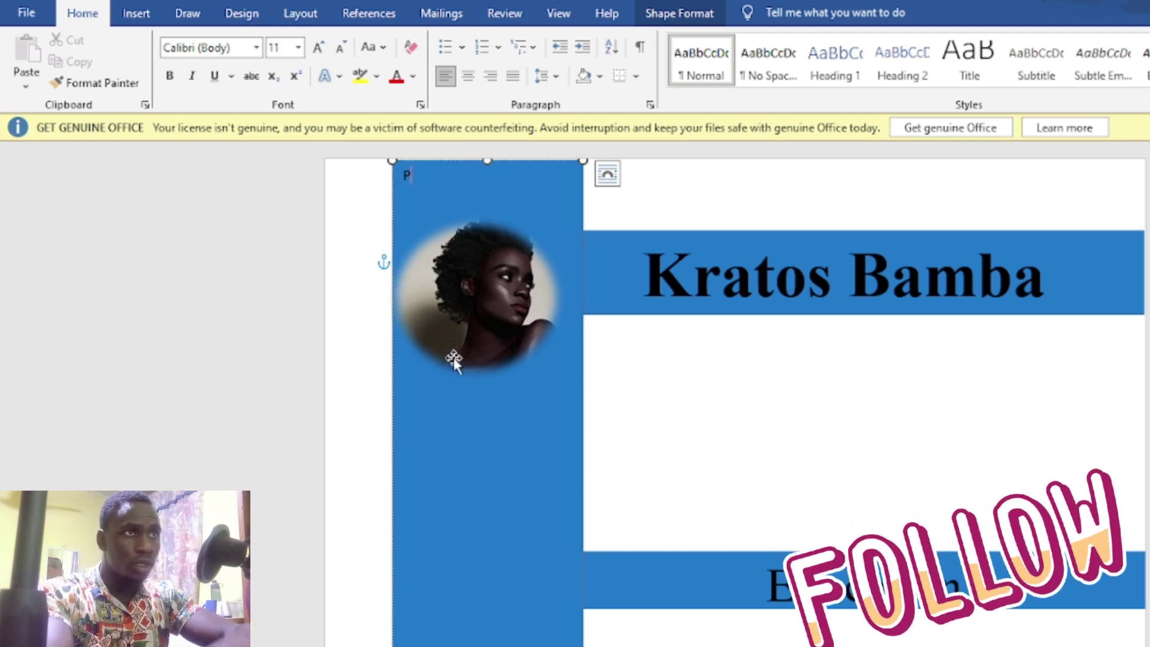
key("BackSpace")
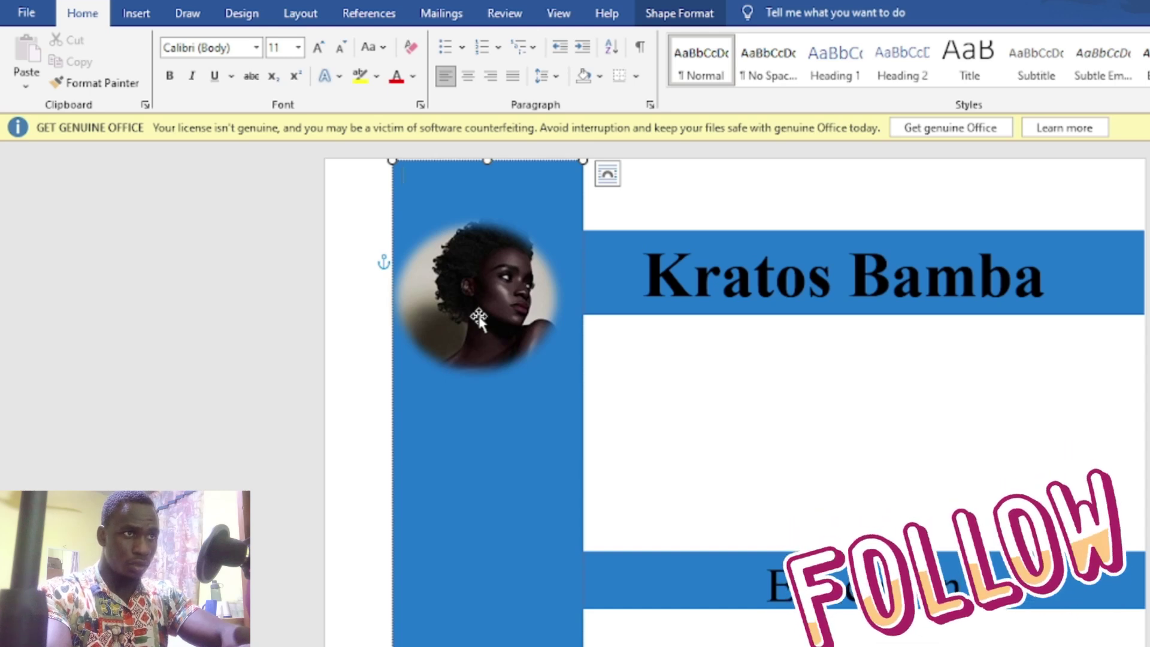
Step: Set the insertion point at the sidebar's top, then switch to the original CV
double_click(431, 443)
left_click(431, 442)
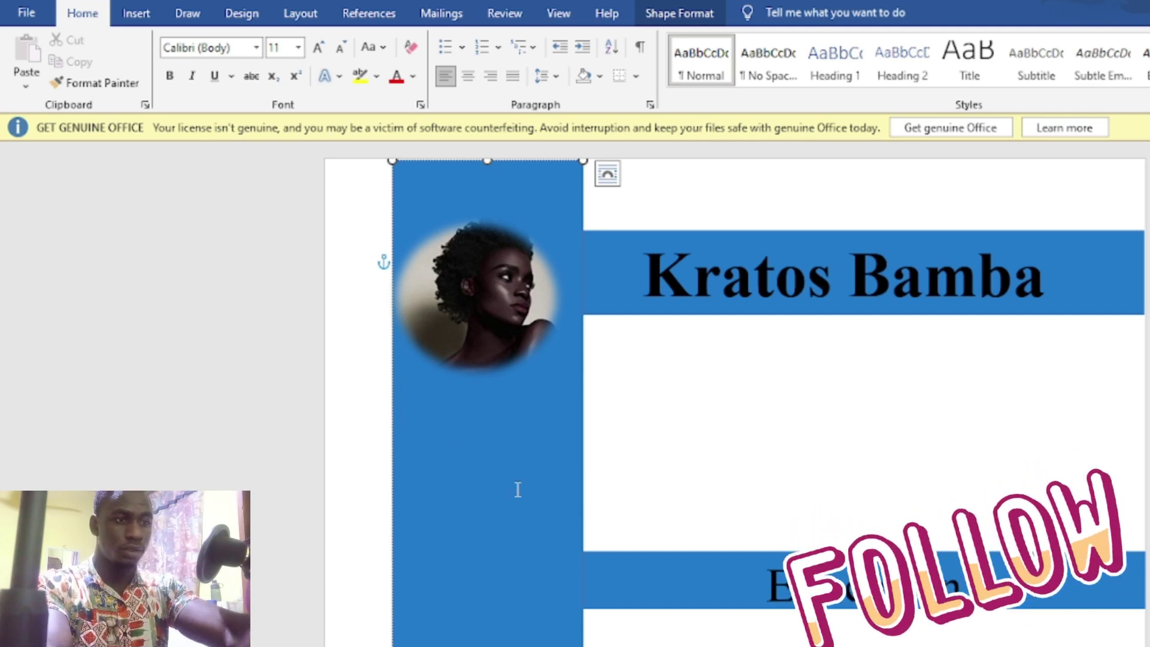
mouse_move(791, 646)
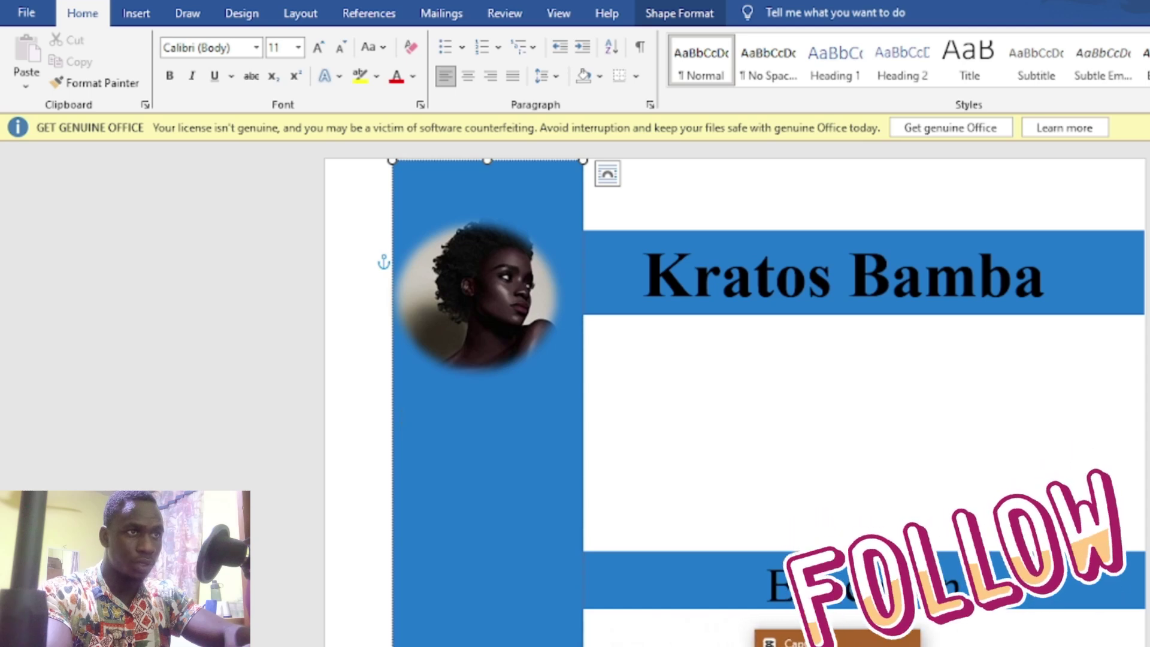
left_click(887, 646)
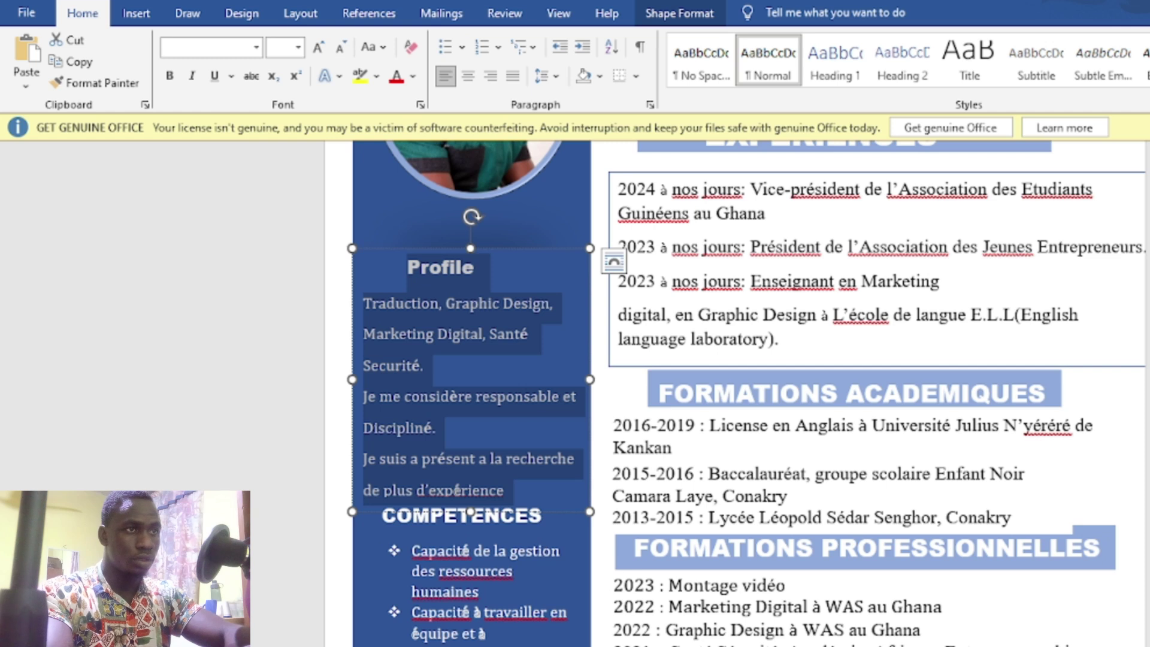
Step: Paste the Profile text into the new resume's sidebar, add a line, and return to the CV
mouse_move(792, 646)
left_click(689, 646)
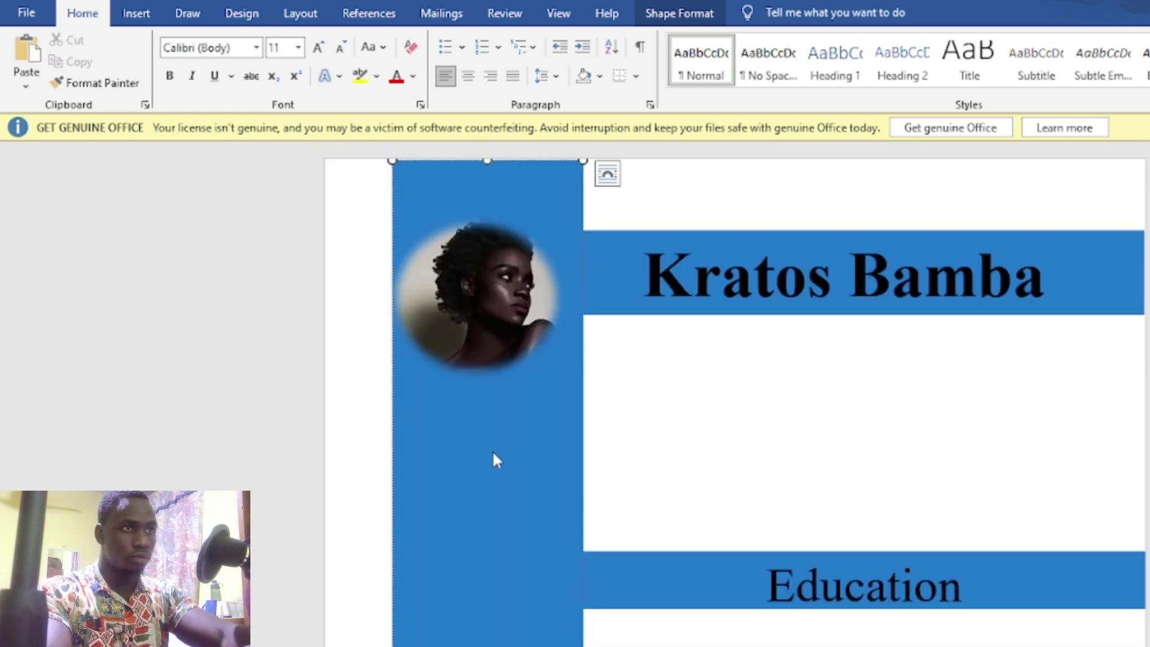
key("ctrl+v")
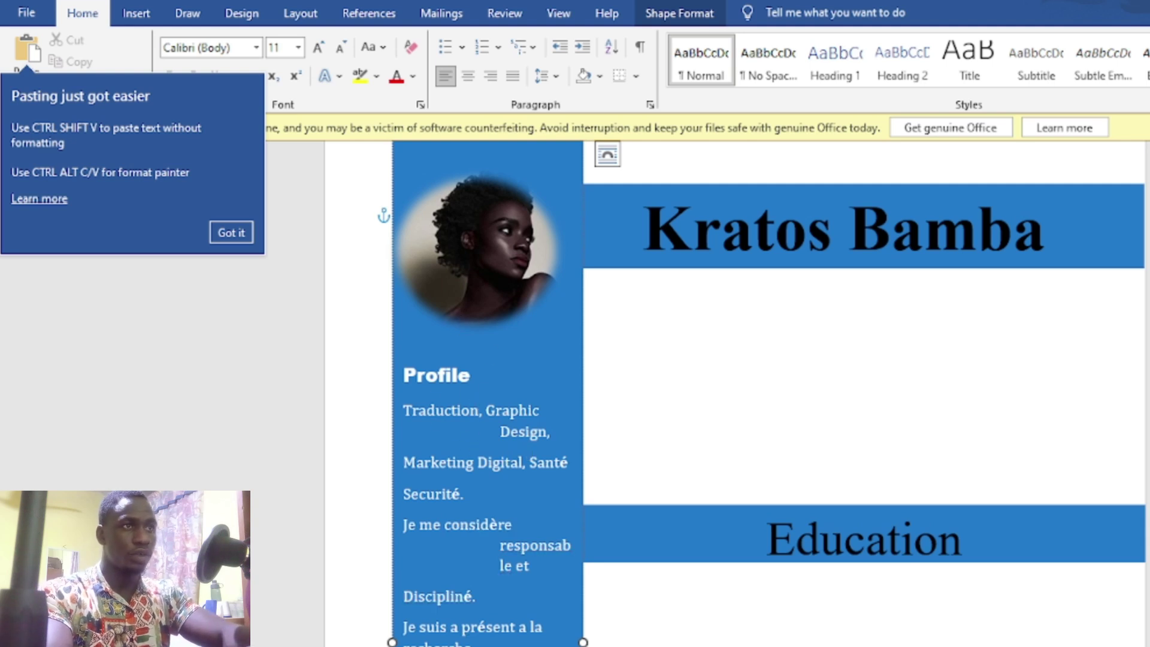
scroll(487, 326, "down", 6)
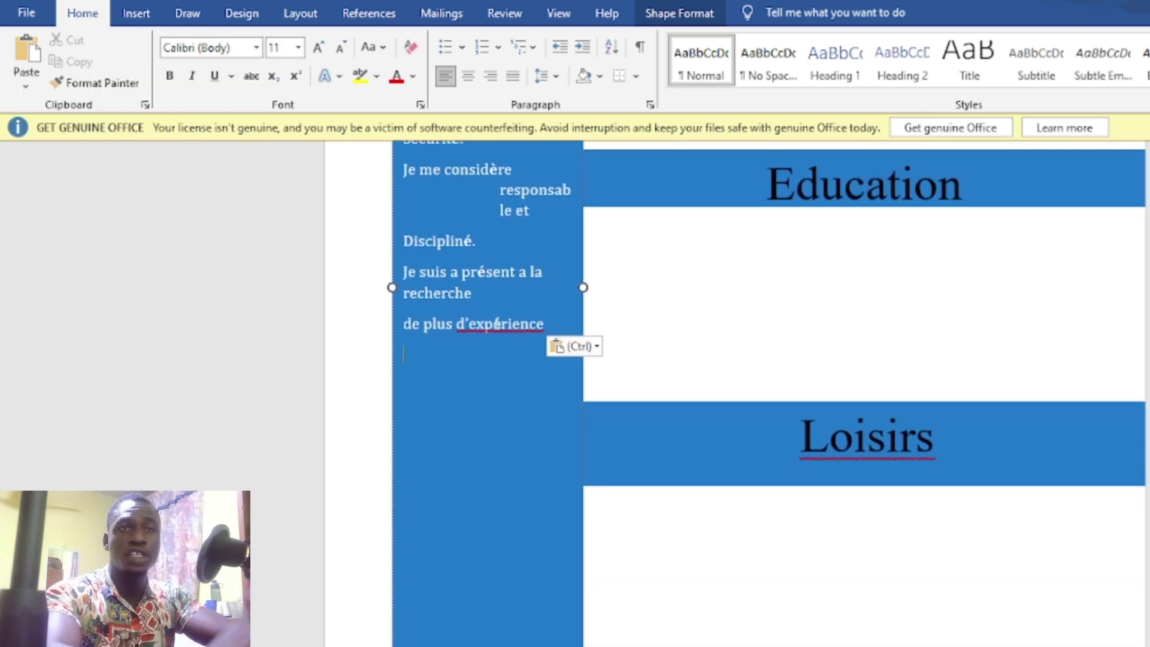
key("Return")
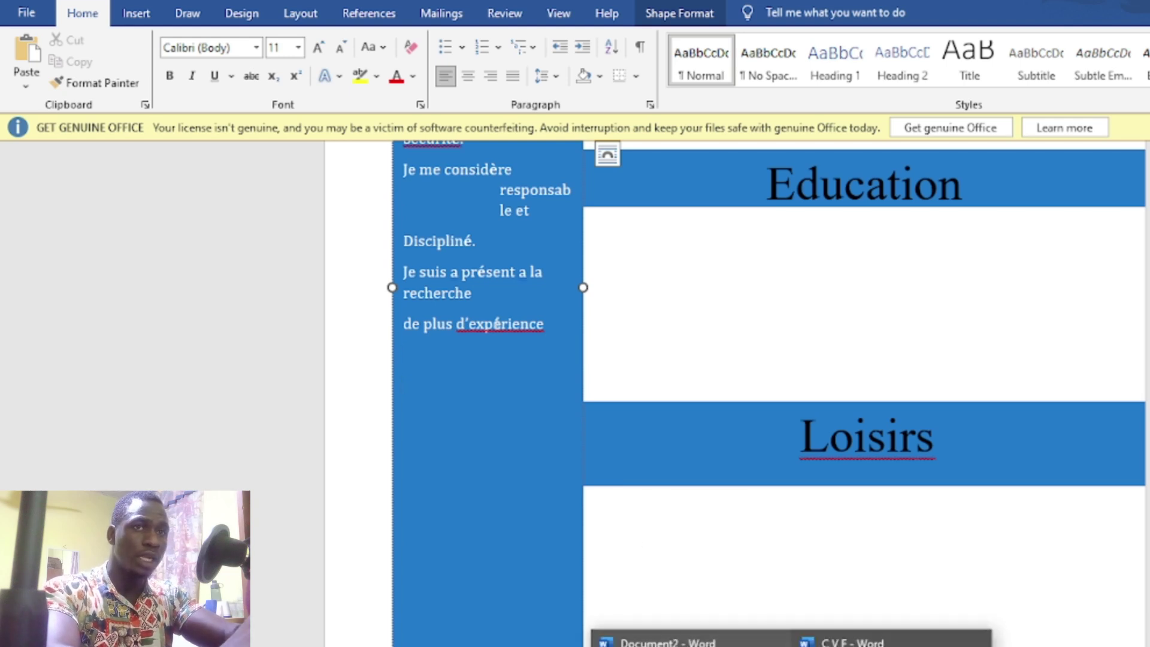
left_click(863, 640)
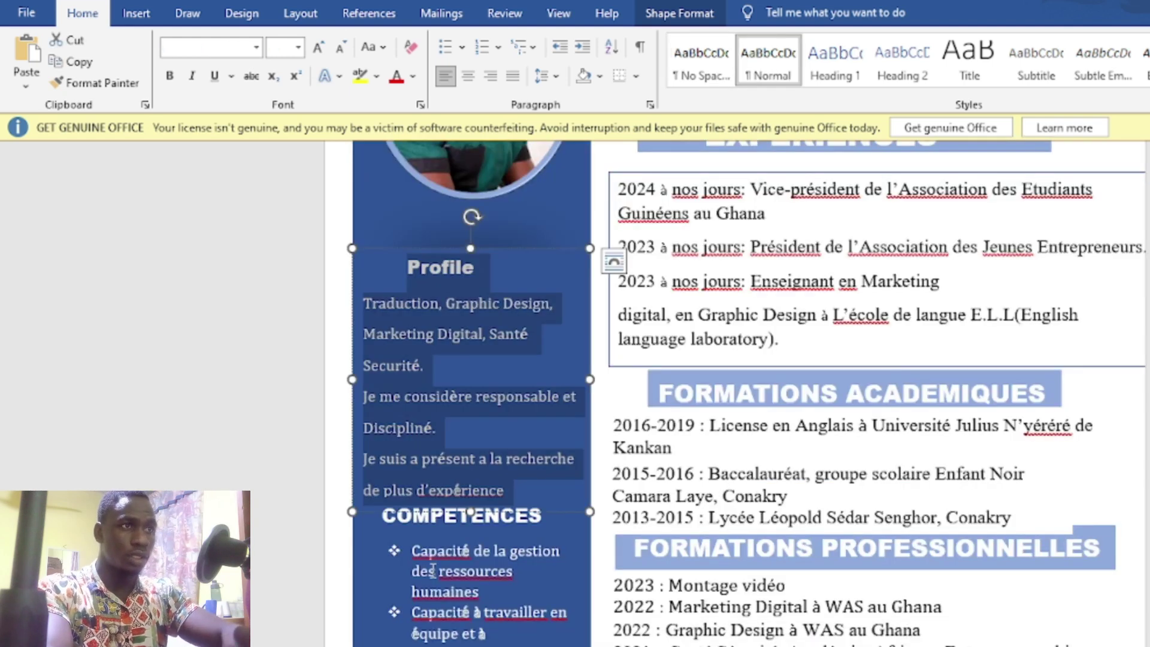
Step: Select the COMPETENCES heading through the skills list in the original CV
left_click(385, 521)
key("ctrl+a")
scroll(386, 521, "down", 5)
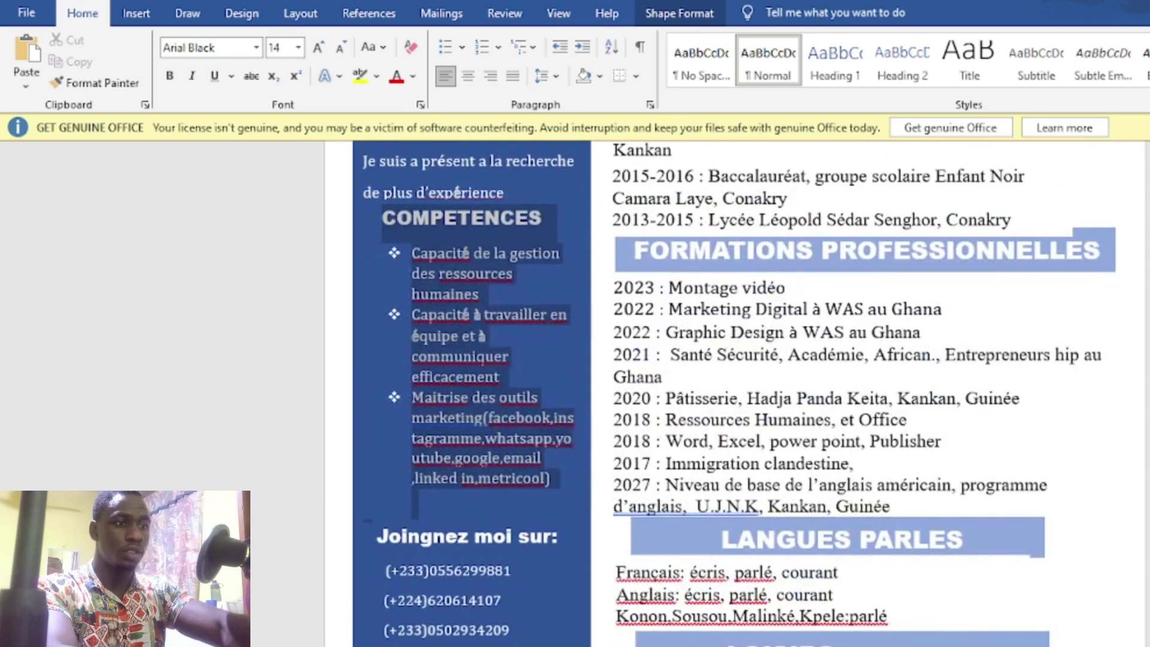
left_click_drag(580, 577, 568, 481)
key("ctrl+c")
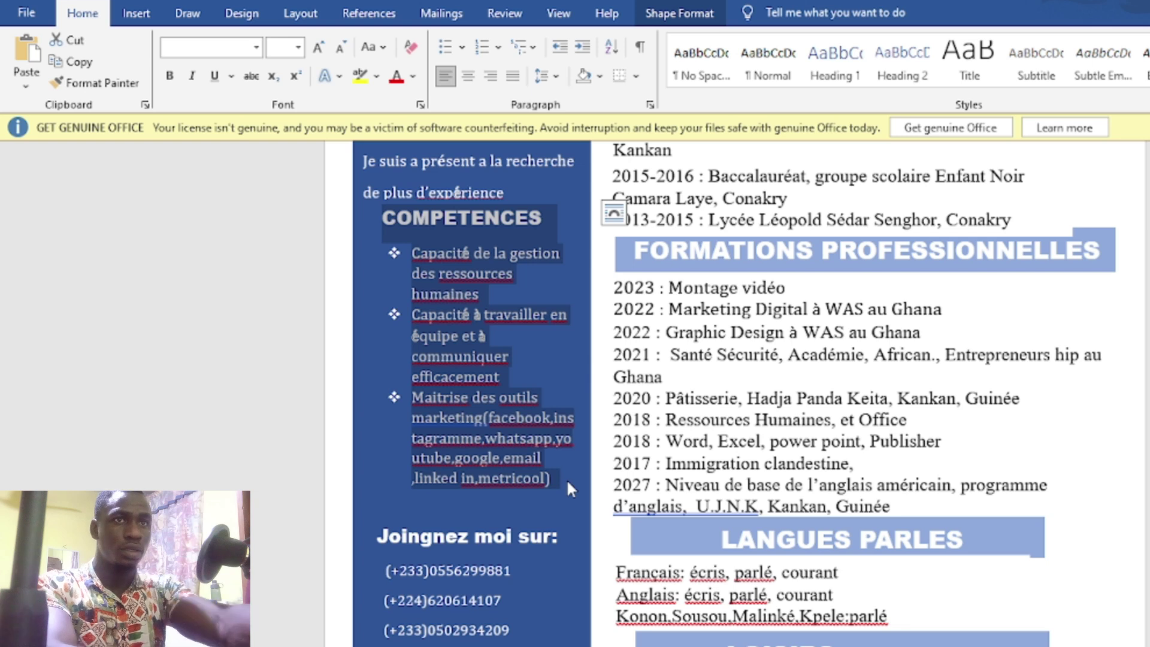
Step: Paste the COMPETENCES heading and skills below the Profile text in the new sidebar
mouse_move(791, 646)
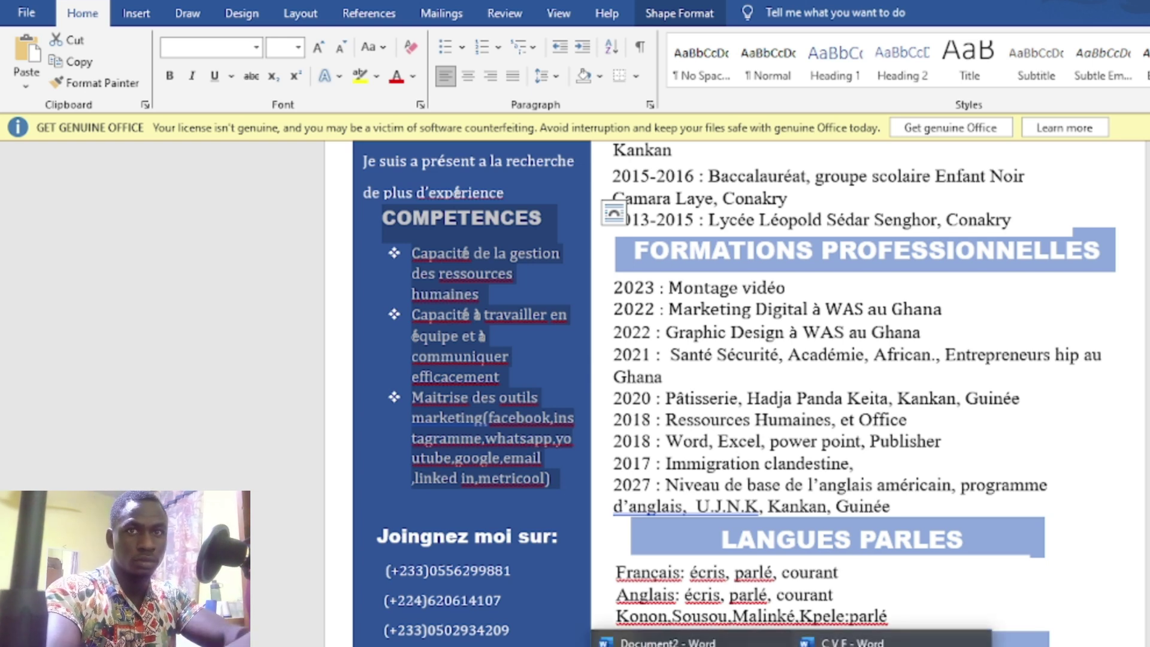
left_click(689, 642)
left_click(427, 381)
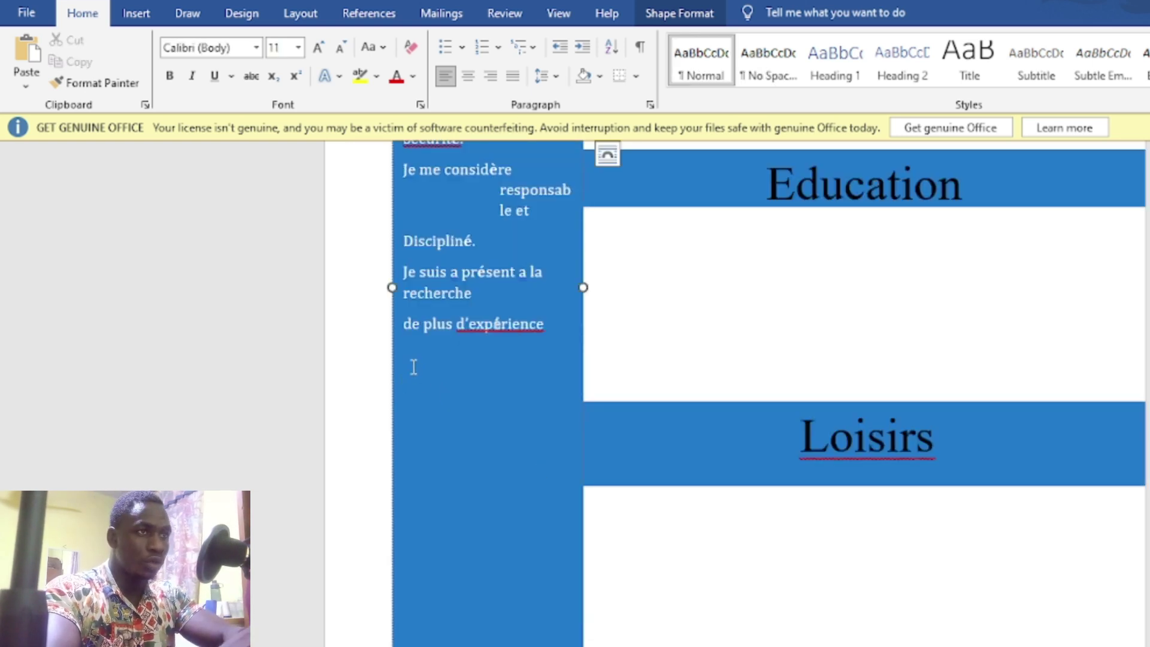
key("ctrl+v")
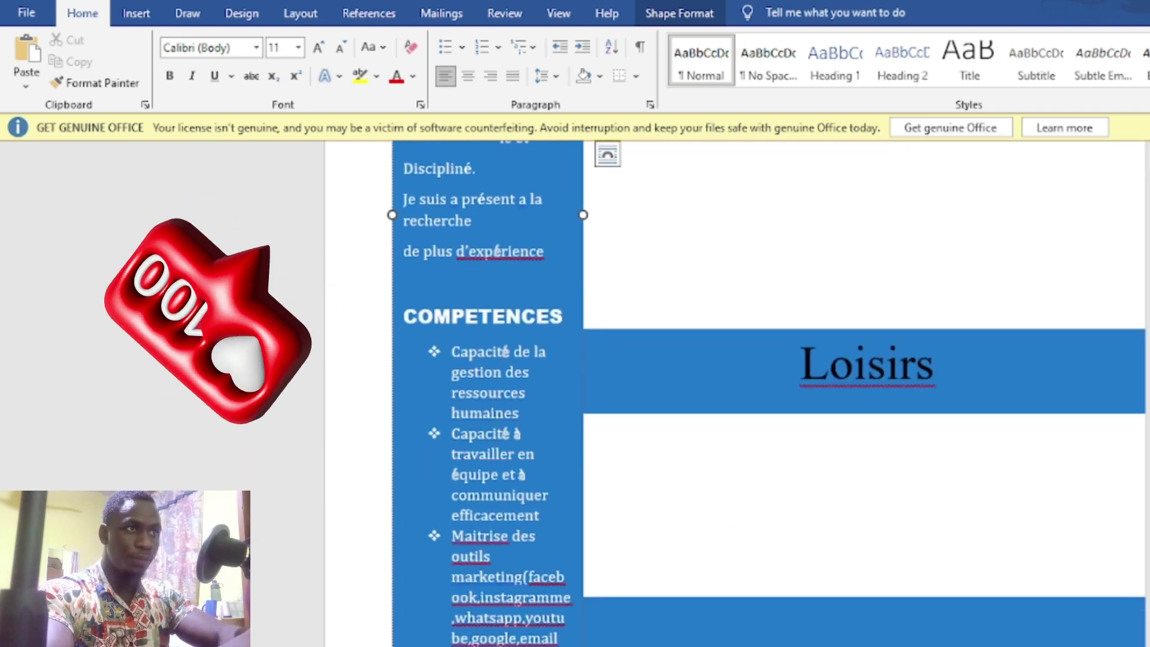
scroll(742, 544, "down", 1)
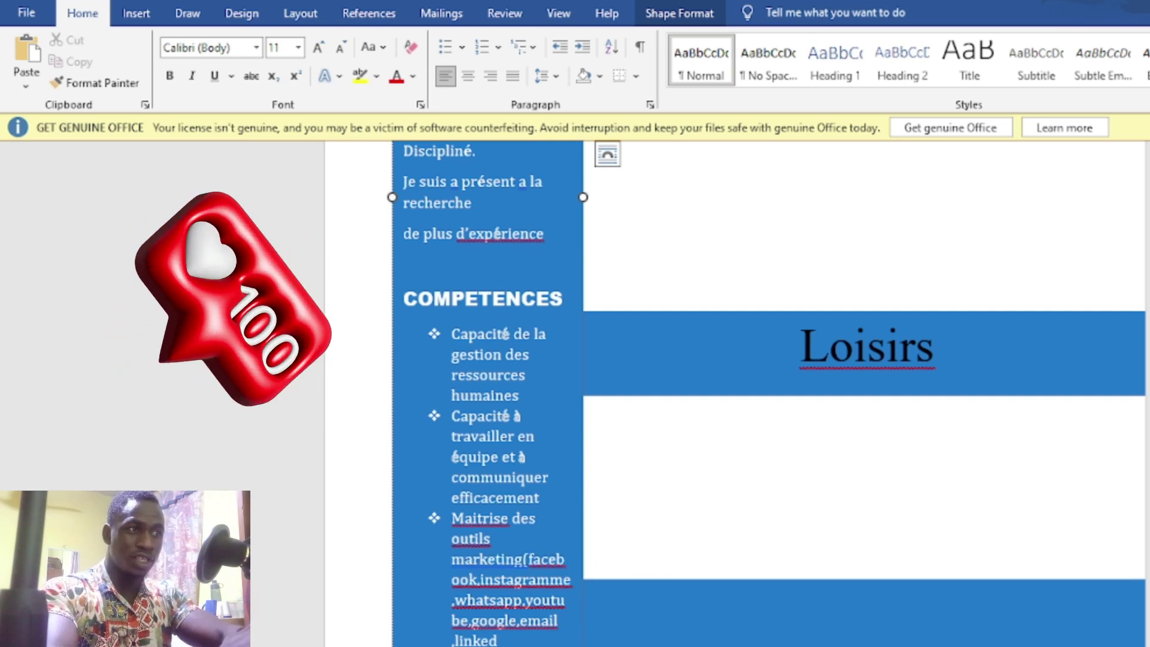
Step: Select the 'Joingnez moi sur' contact lines and extend the sidebar text box downward
mouse_move(792, 646)
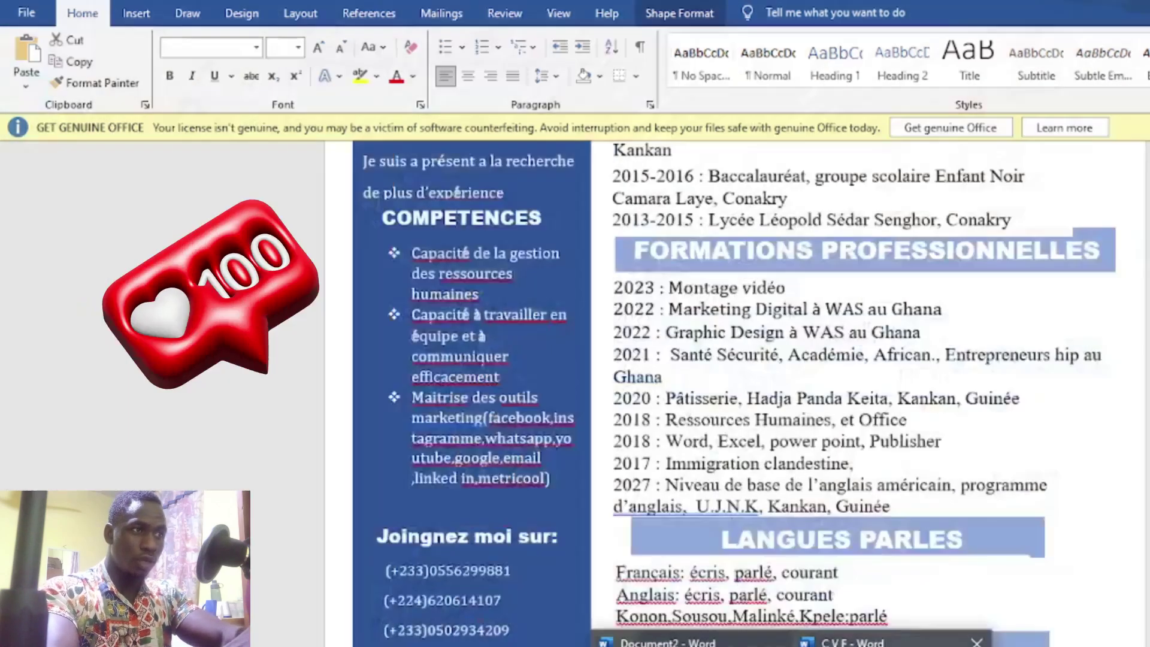
left_click(887, 644)
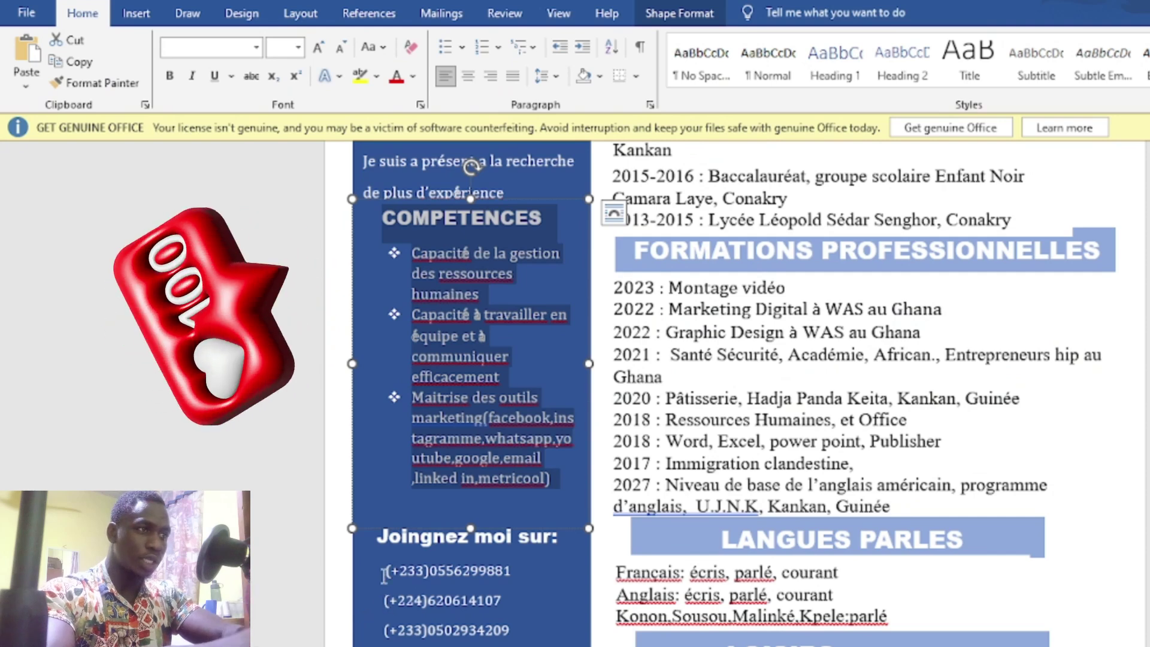
left_click_drag(381, 545, 509, 644)
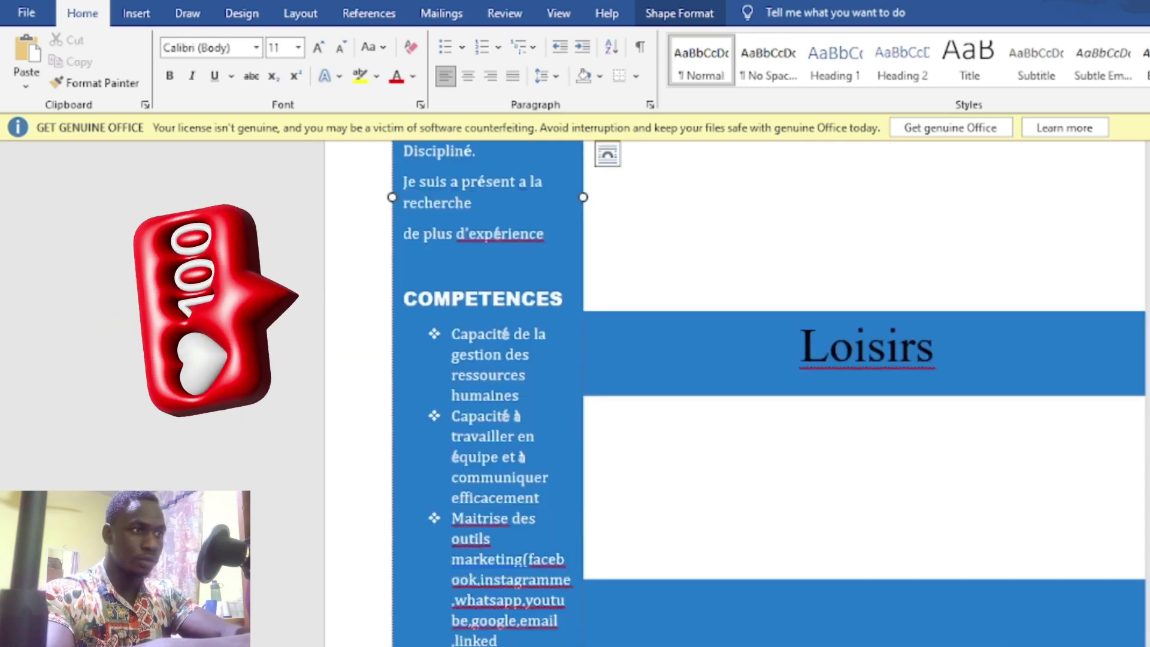
left_click_drag(488, 628, 488, 646)
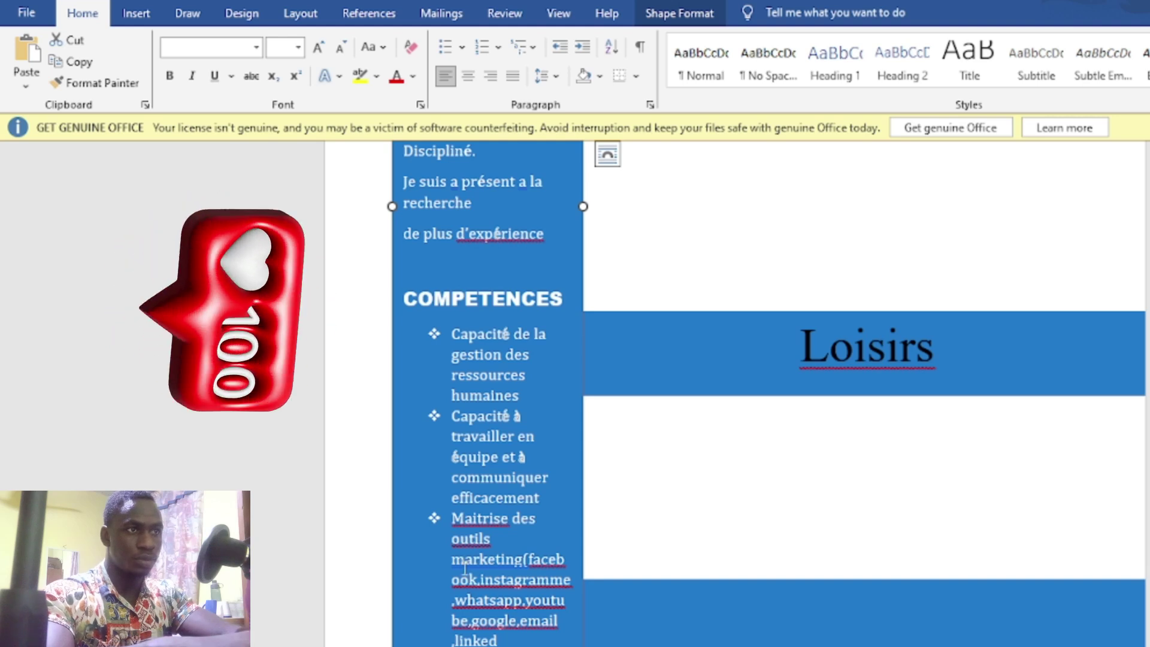
Step: Return to the original CV and select the Profile text box above COMPETENCES
left_click(466, 517)
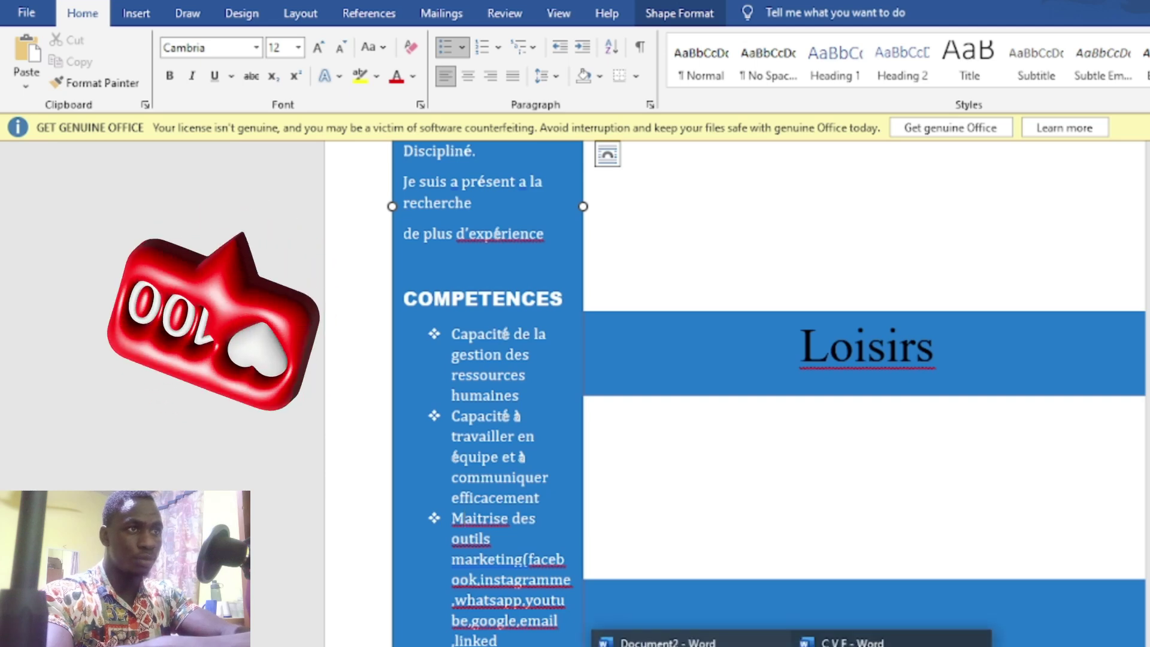
left_click(893, 638)
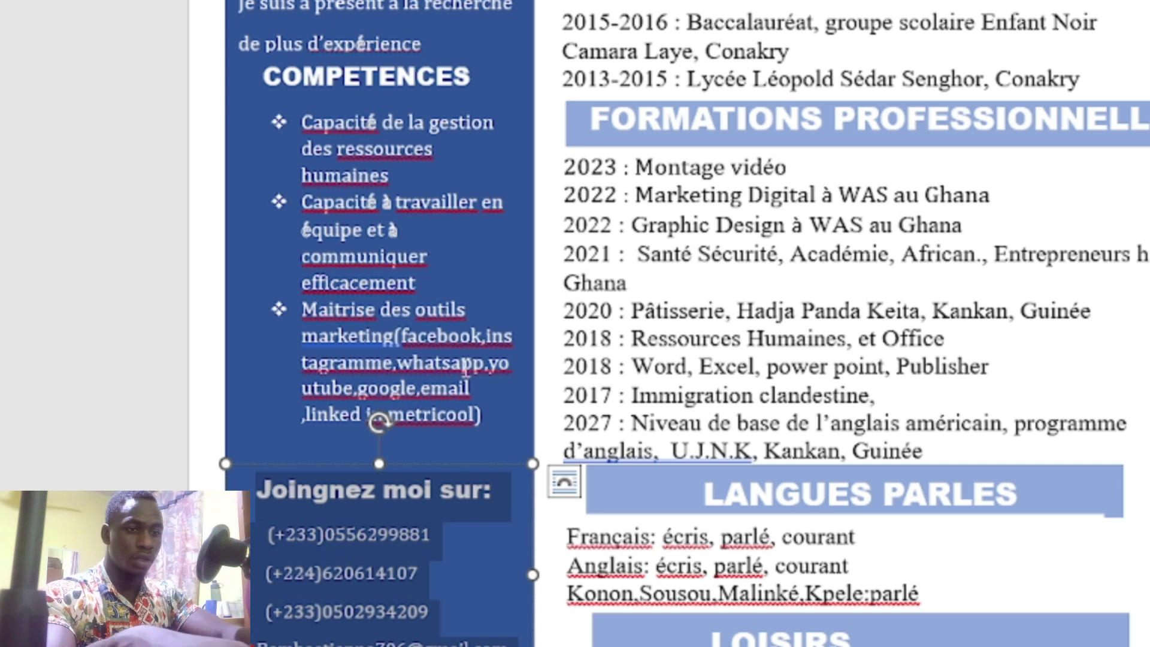
left_click(411, 310)
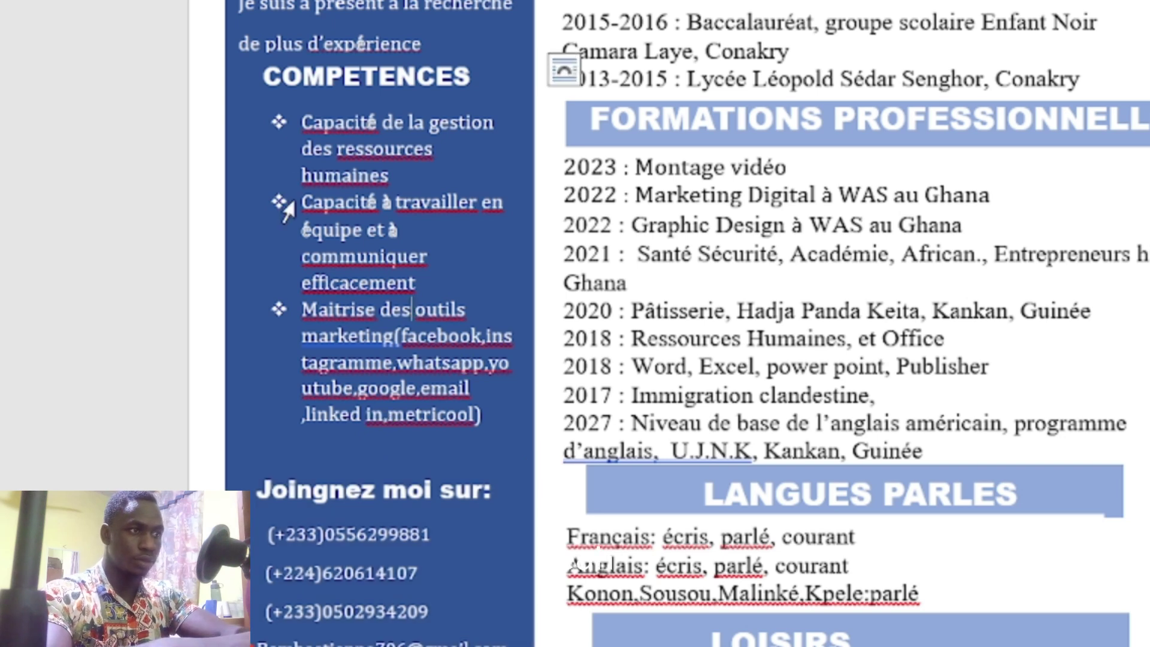
left_click(326, 14)
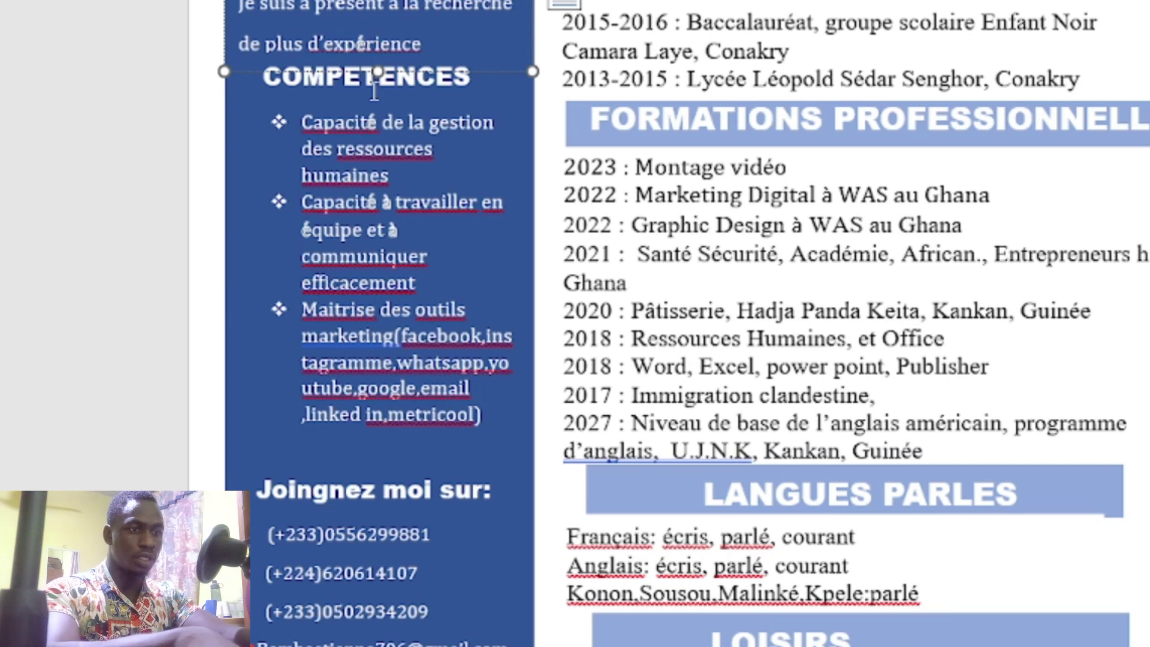